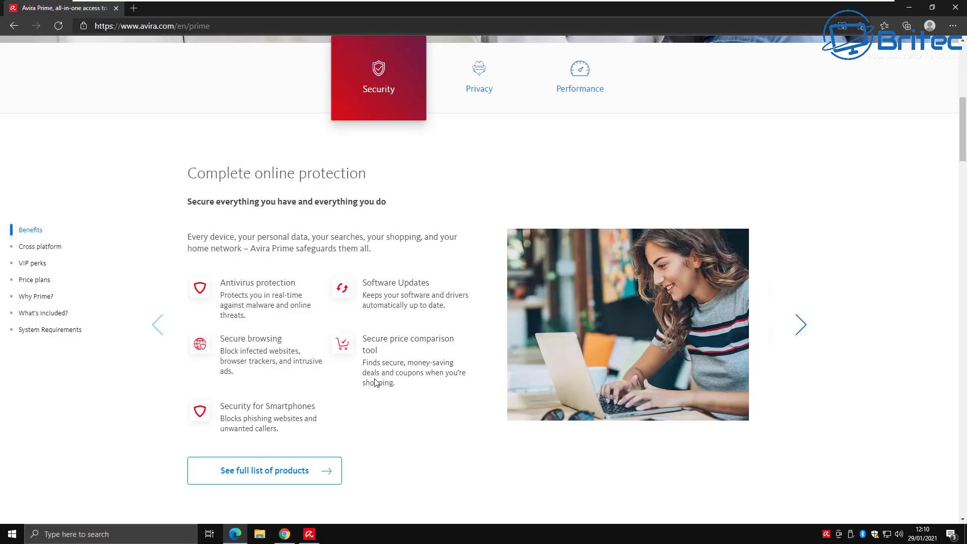
View the privacy and performance benefits listed on the Avira Prime product page
left_click(468, 97)
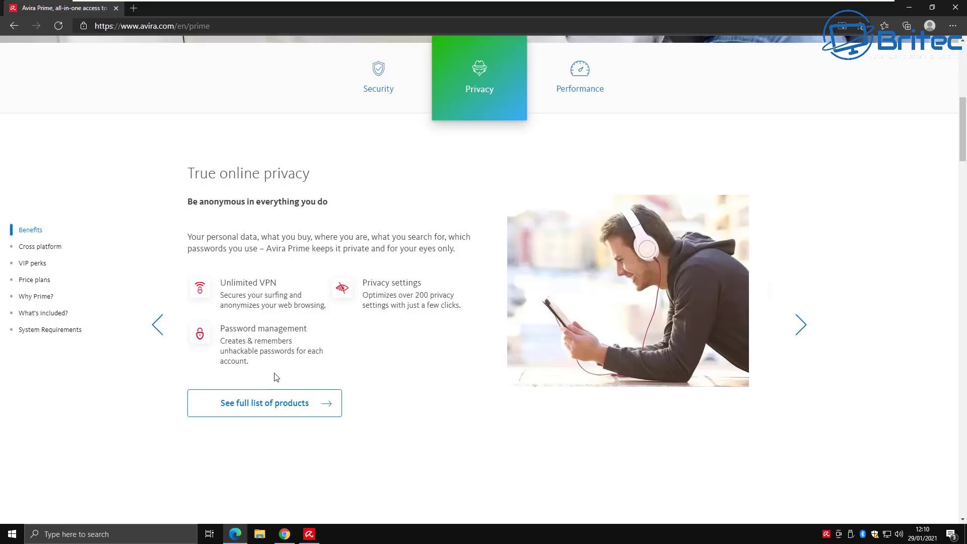
left_click(580, 101)
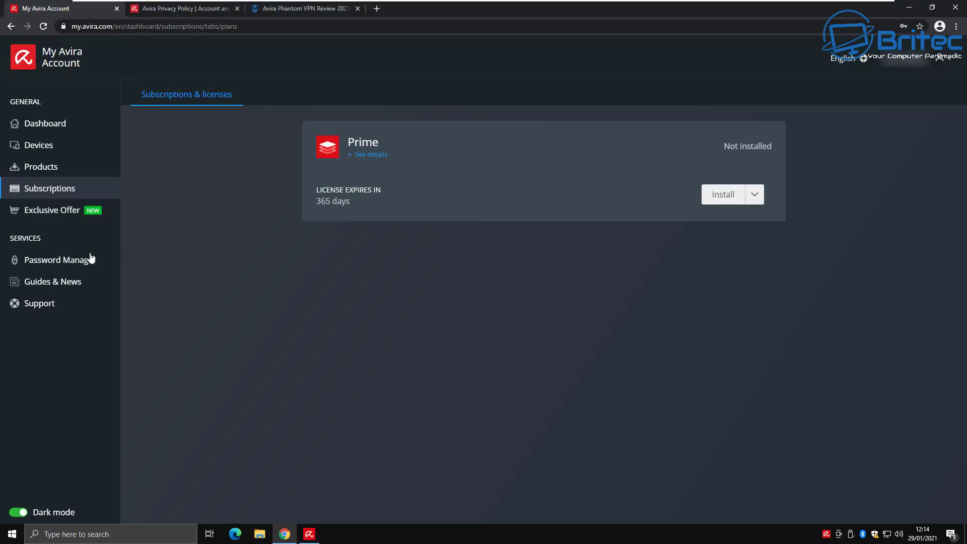
Review the Avira account's dashboard overview, protected devices and the full list of available products
left_click(38, 129)
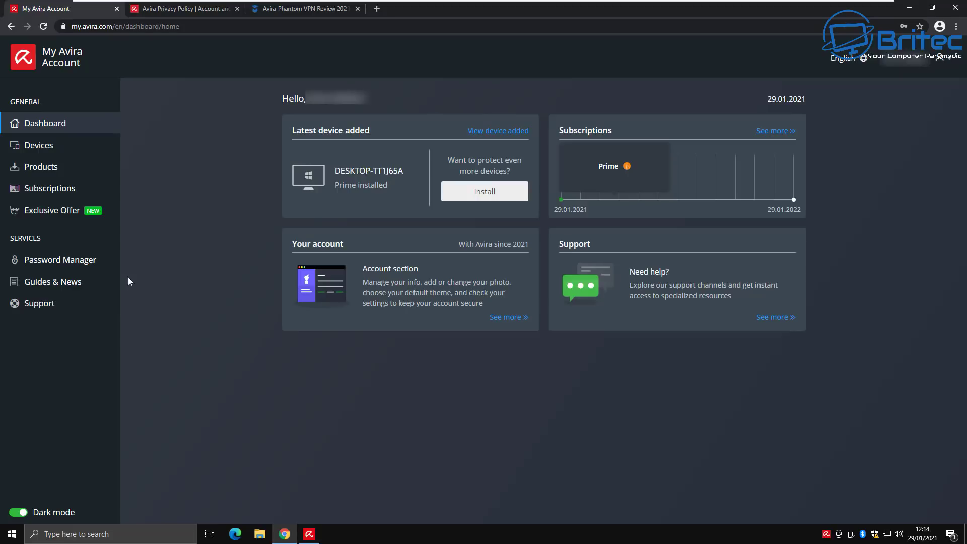
left_click(29, 151)
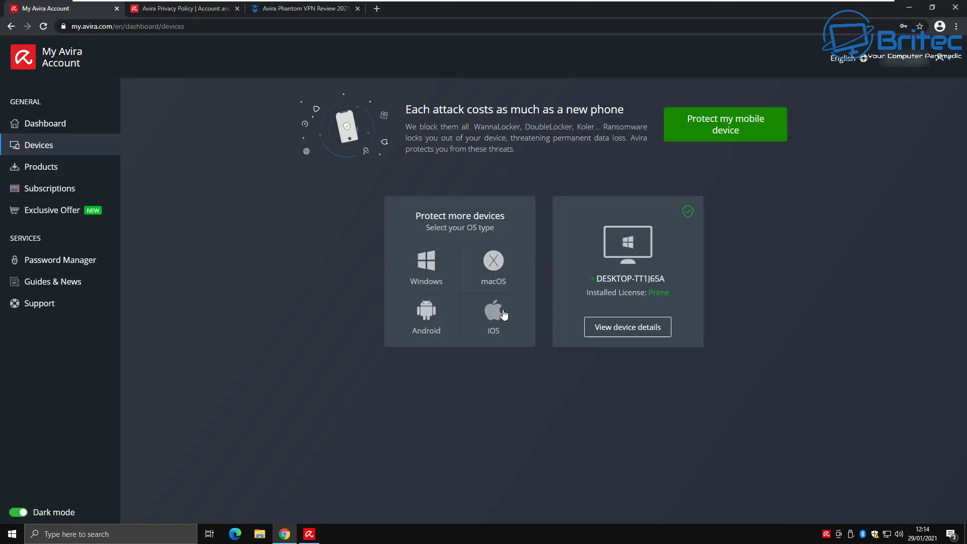
left_click(43, 170)
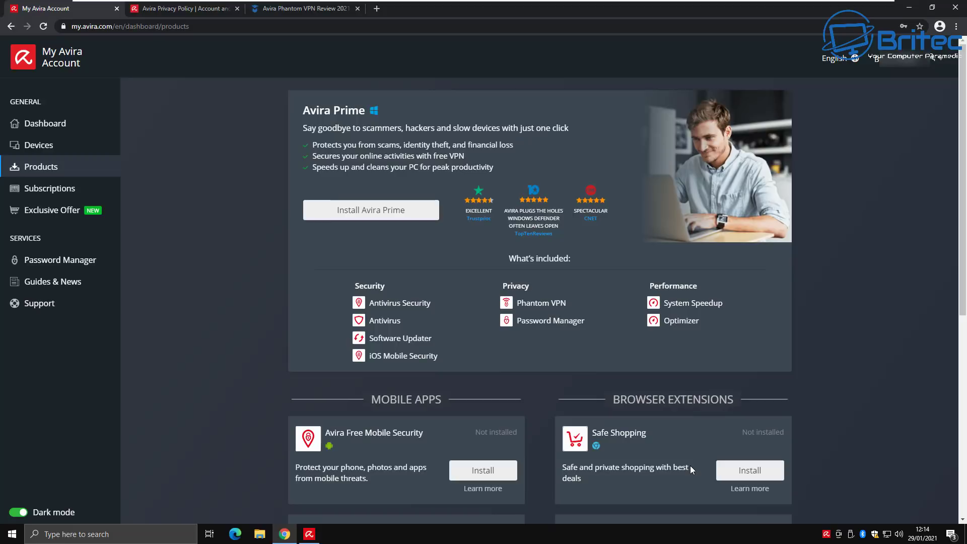
scroll(690, 466, "down", 3)
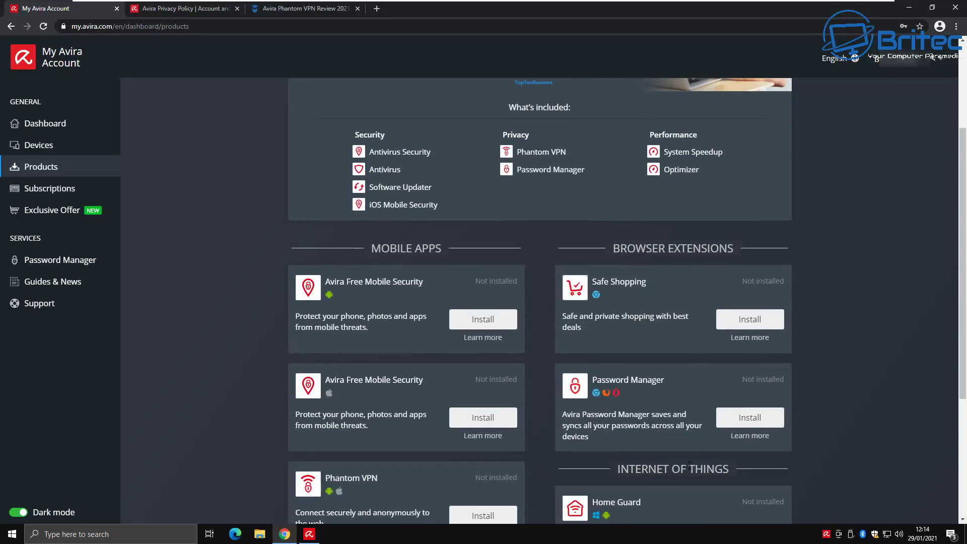
scroll(689, 465, "down", 1)
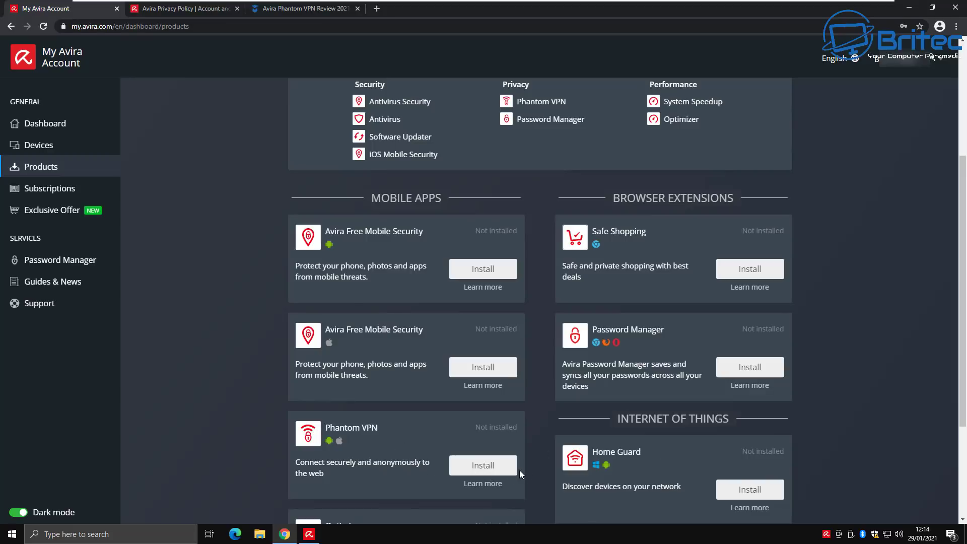
scroll(510, 473, "down", 2)
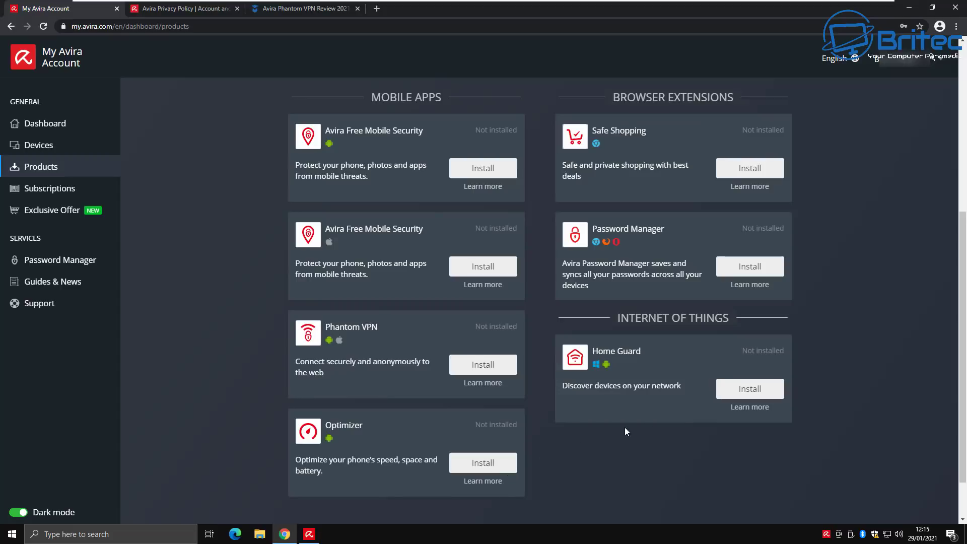
scroll(582, 421, "up", 6)
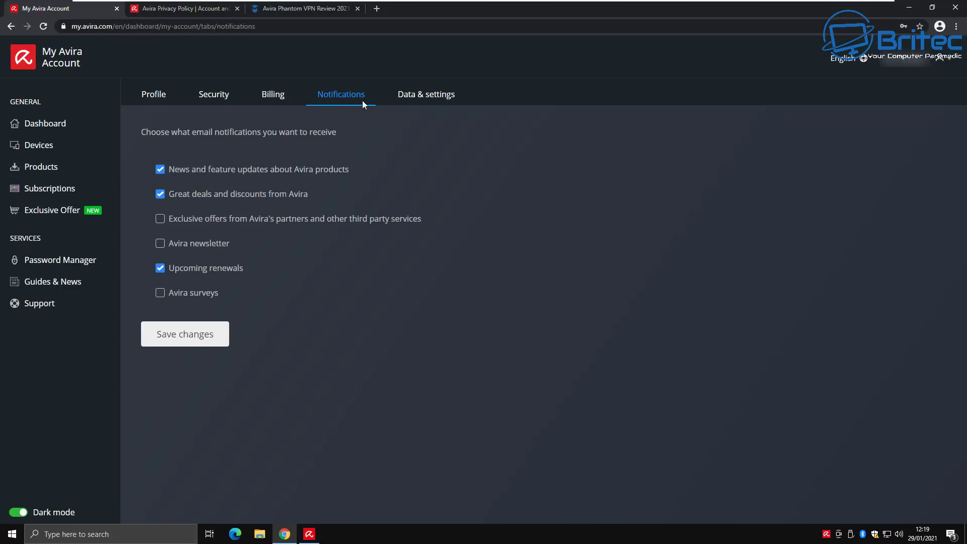
Examine the account's data and settings, from the data report request through to the account deletion section
left_click(398, 100)
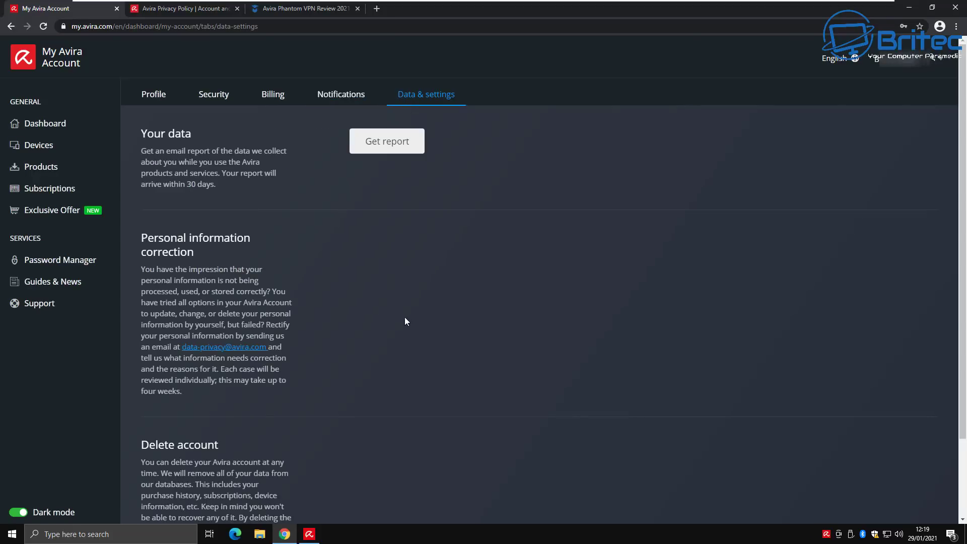
left_click_drag(965, 156, 966, 224)
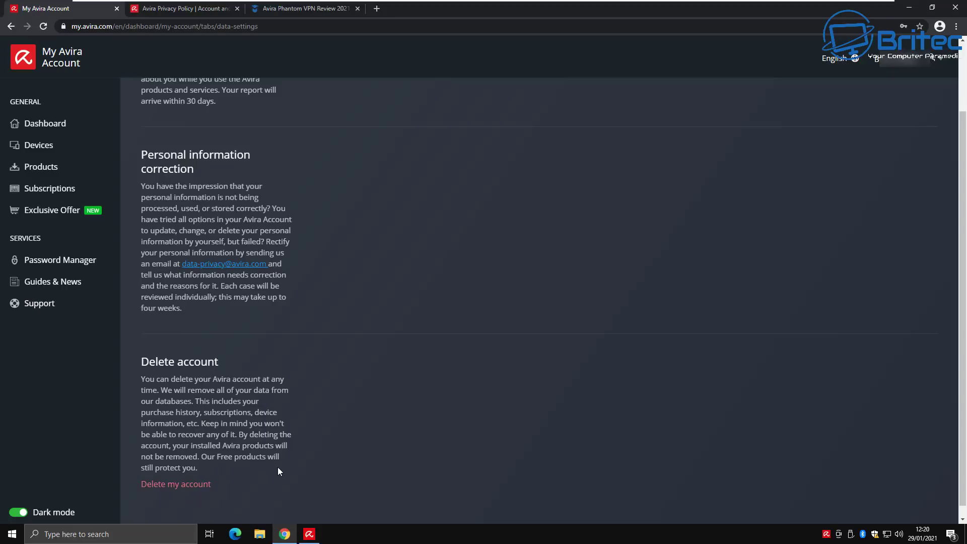
scroll(229, 466, "up", 10)
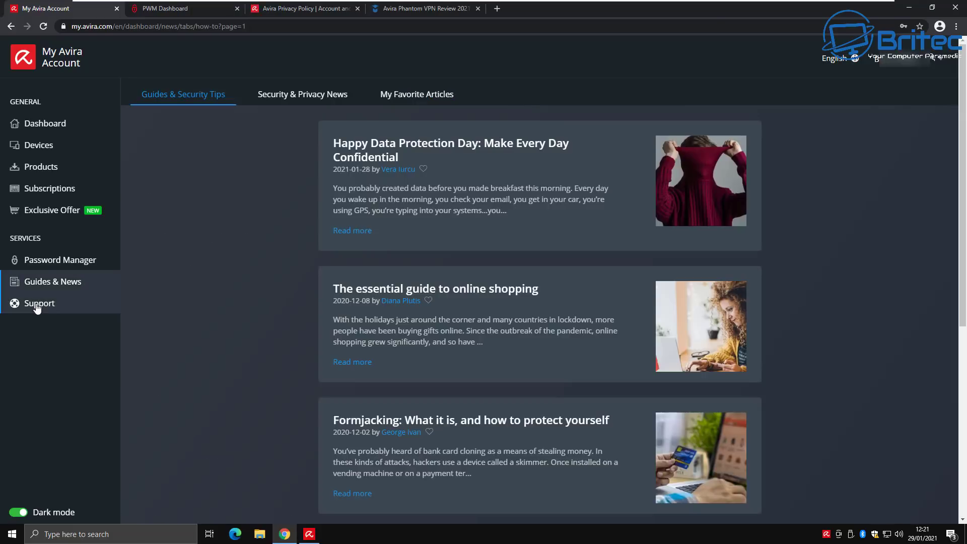
Open the account's support options and switch the dashboard's dark mode off and back on
left_click(37, 304)
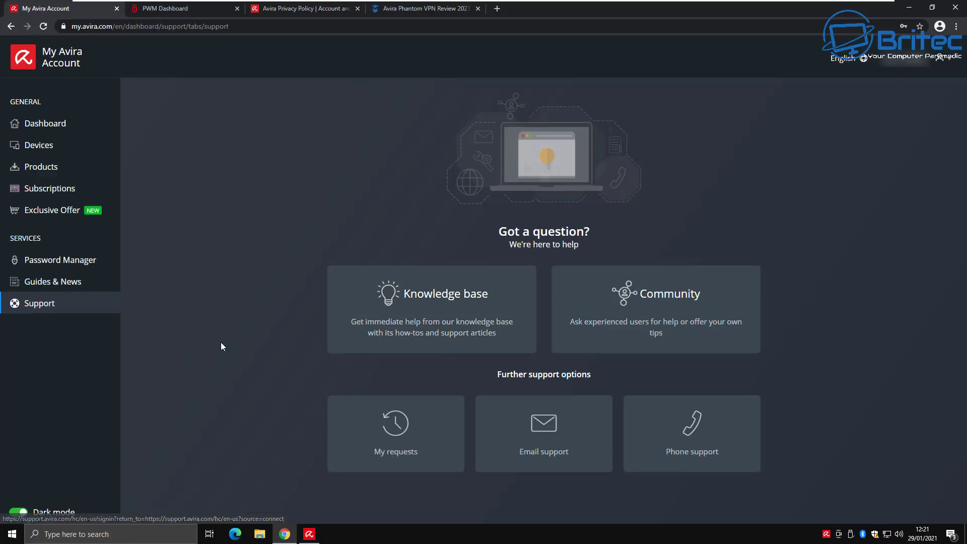
left_click(19, 512)
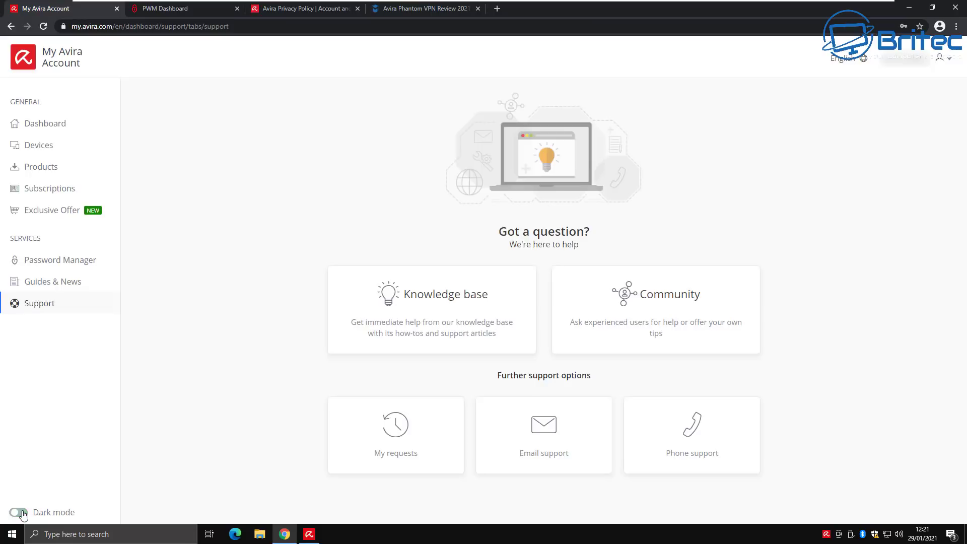
left_click(18, 512)
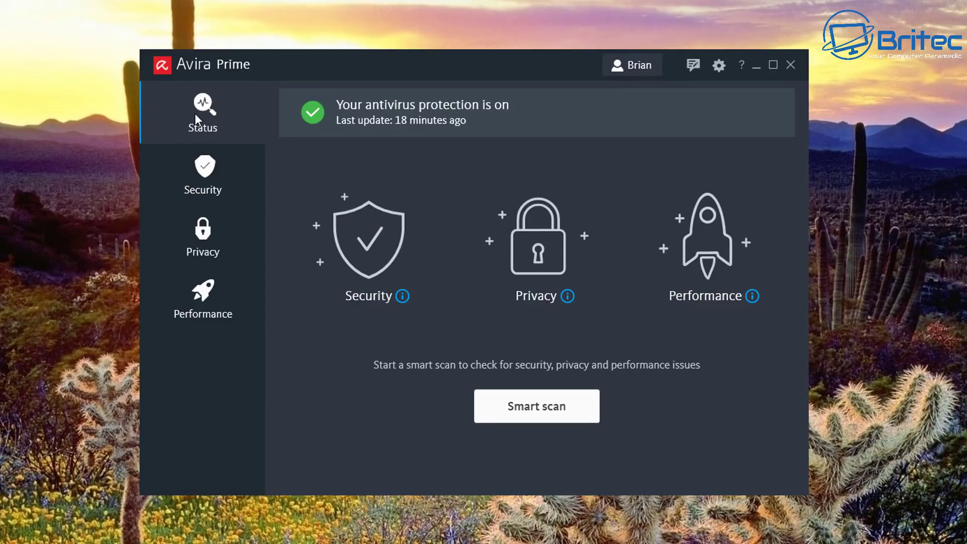
In the Avira Prime desktop app, run a smart scan for security, privacy and performance issues
mouse_move(401, 294)
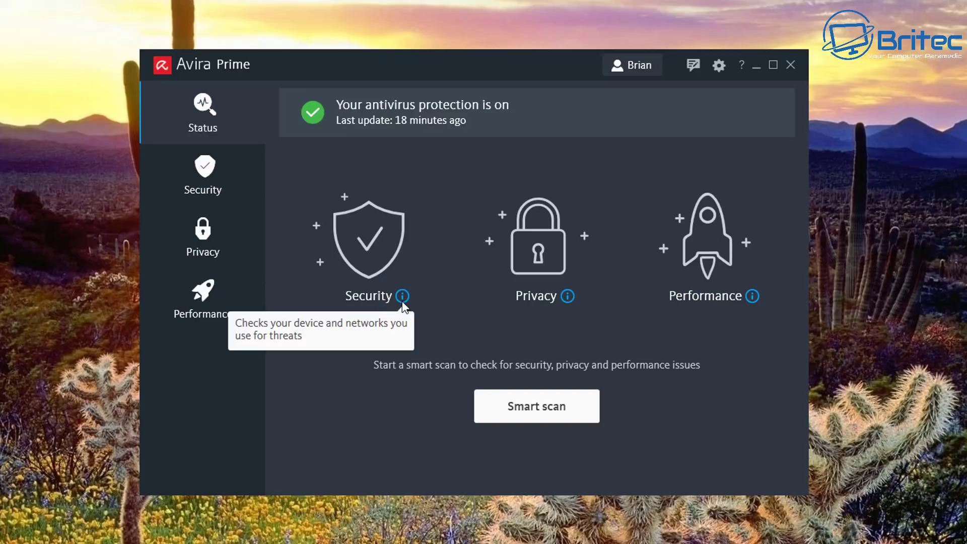
mouse_move(574, 300)
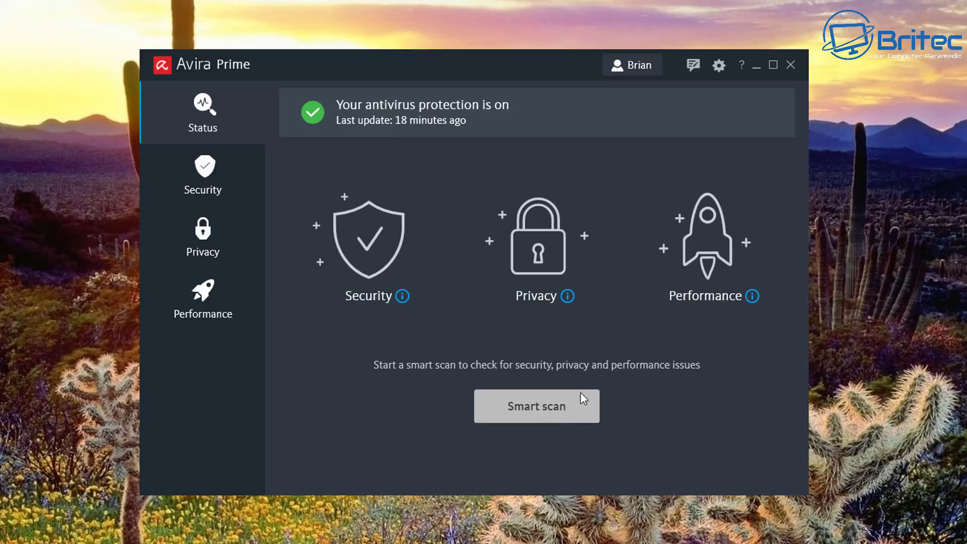
left_click(550, 399)
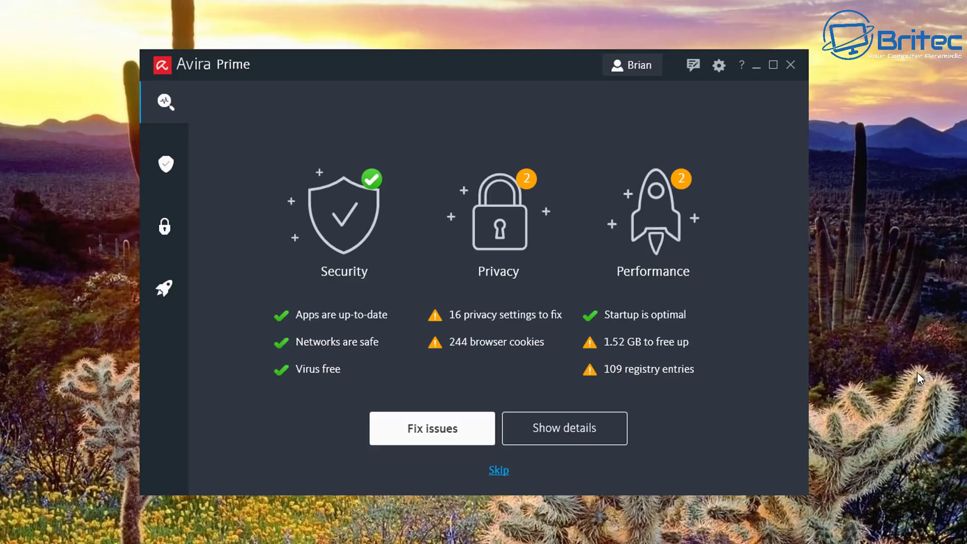
Inspect the types of registry entries found by the smart scan and return to the scan results
left_click(639, 372)
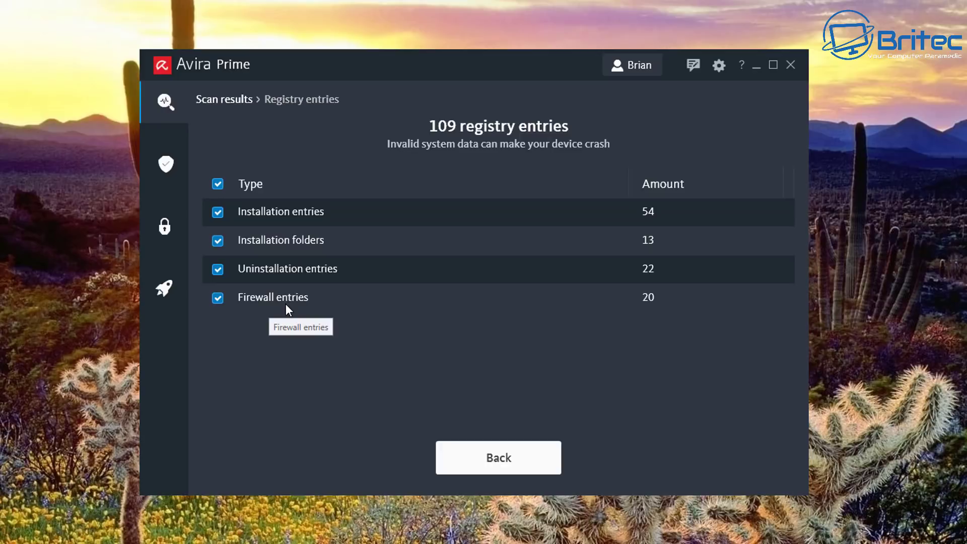
mouse_move(182, 163)
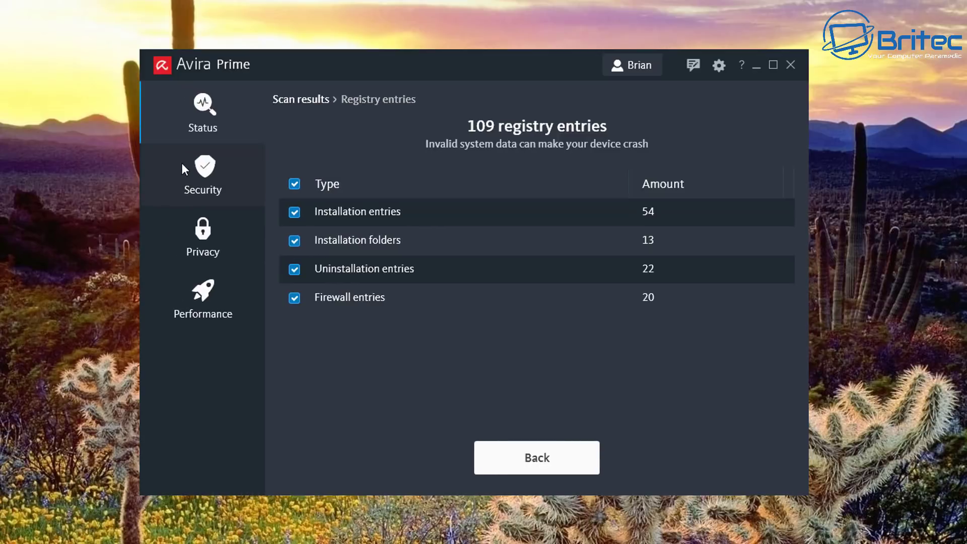
left_click(493, 456)
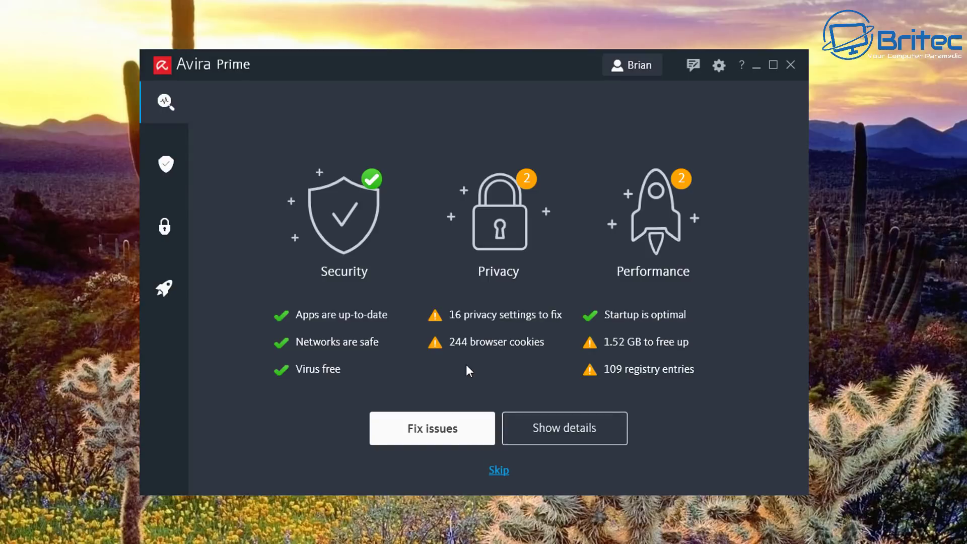
Fix the issues found by the smart scan, skipping the browser cookie cleanup and postponing the restart
left_click(461, 428)
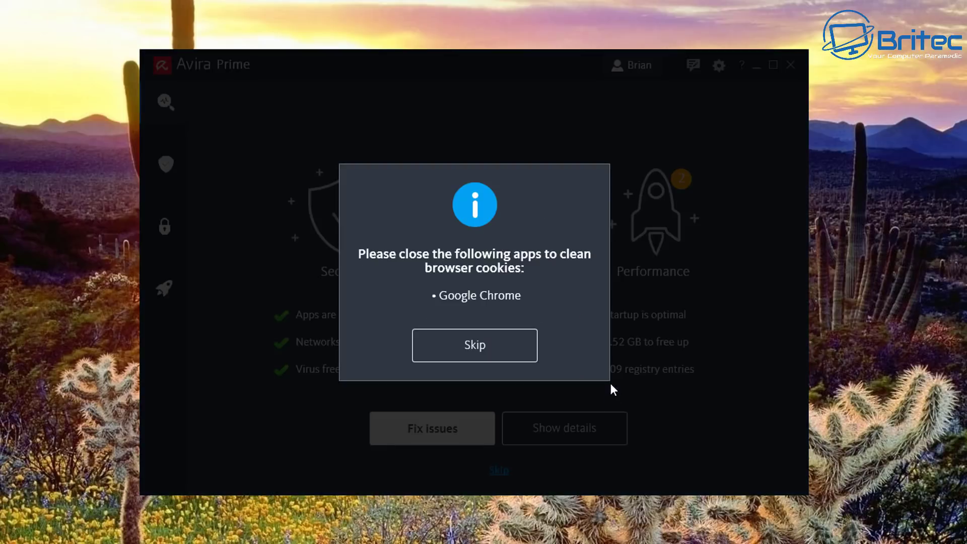
left_click(487, 348)
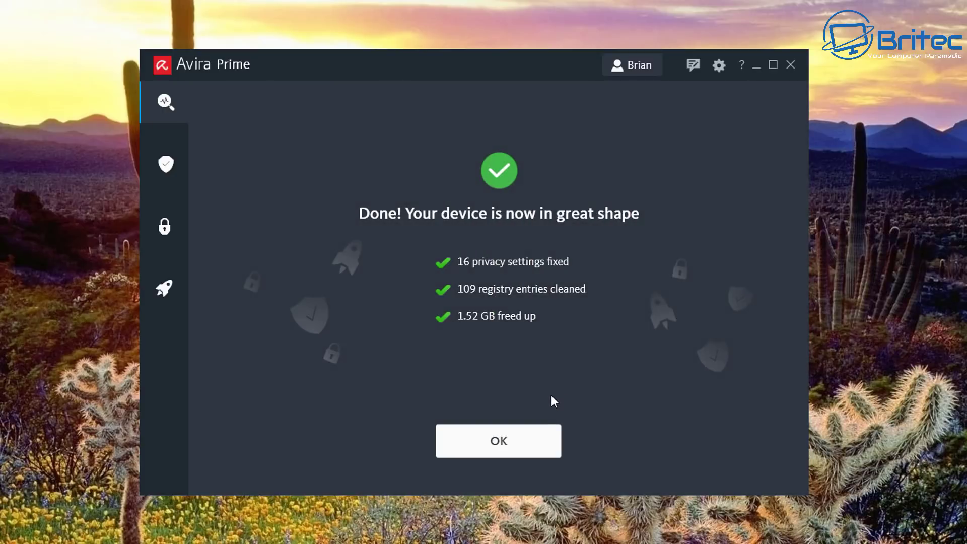
left_click(499, 441)
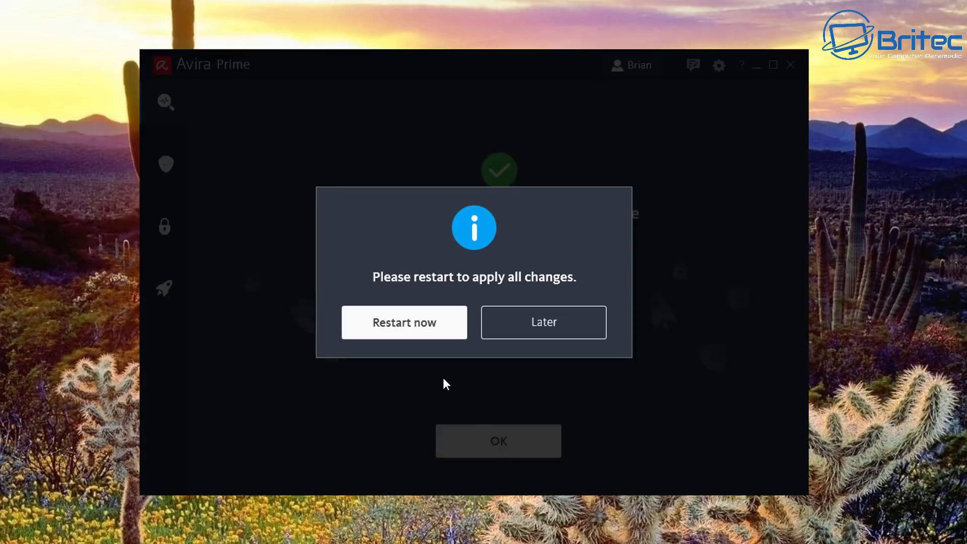
left_click(524, 328)
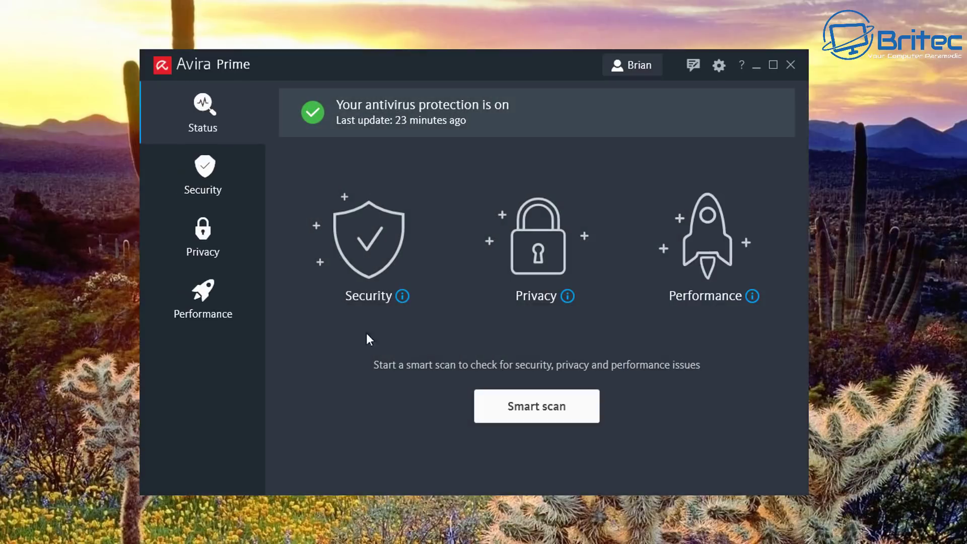
Start a full virus scan of the system, stop it early and close its summary
left_click(198, 173)
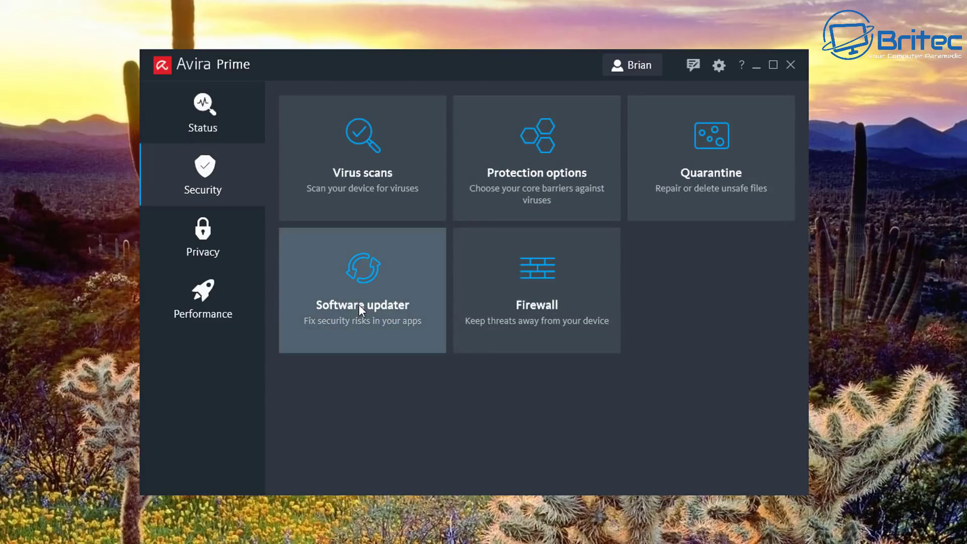
left_click(364, 190)
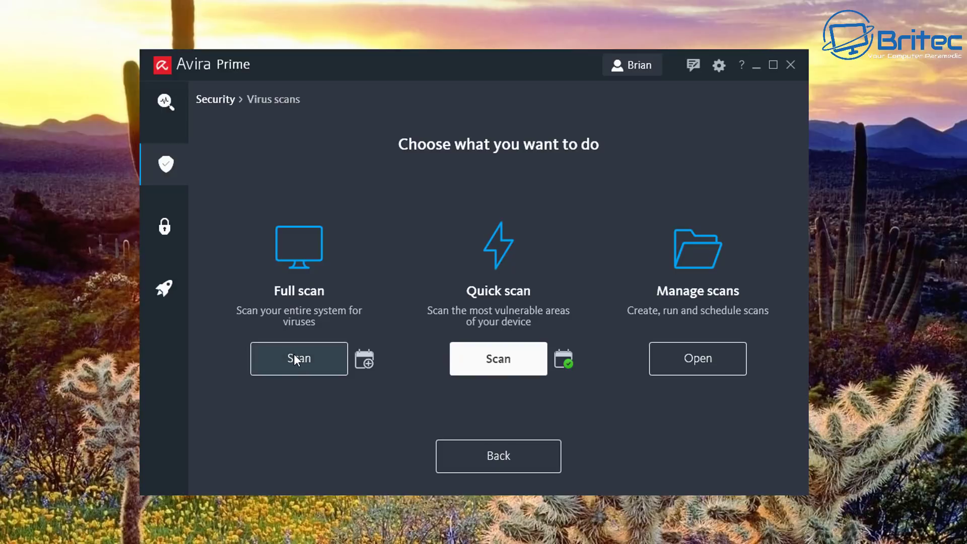
left_click(330, 360)
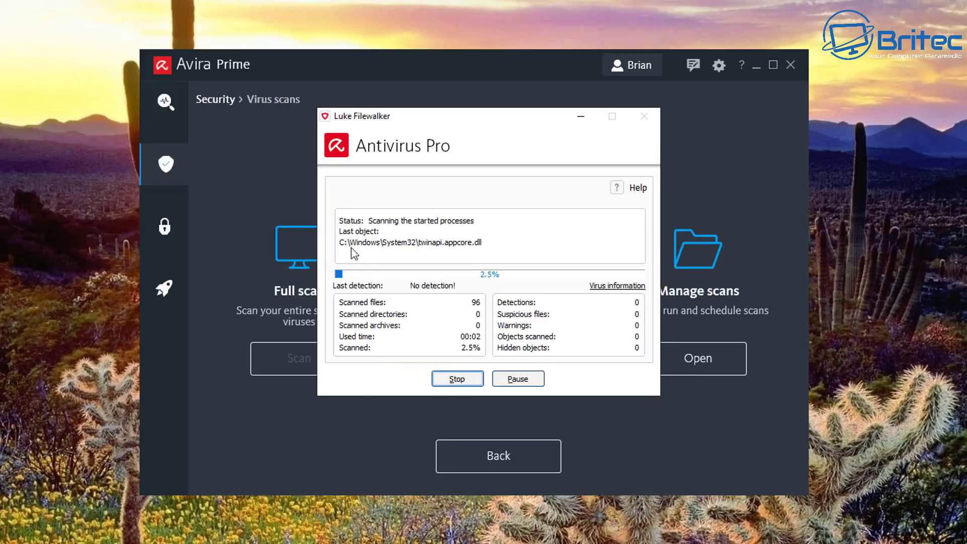
left_click(453, 384)
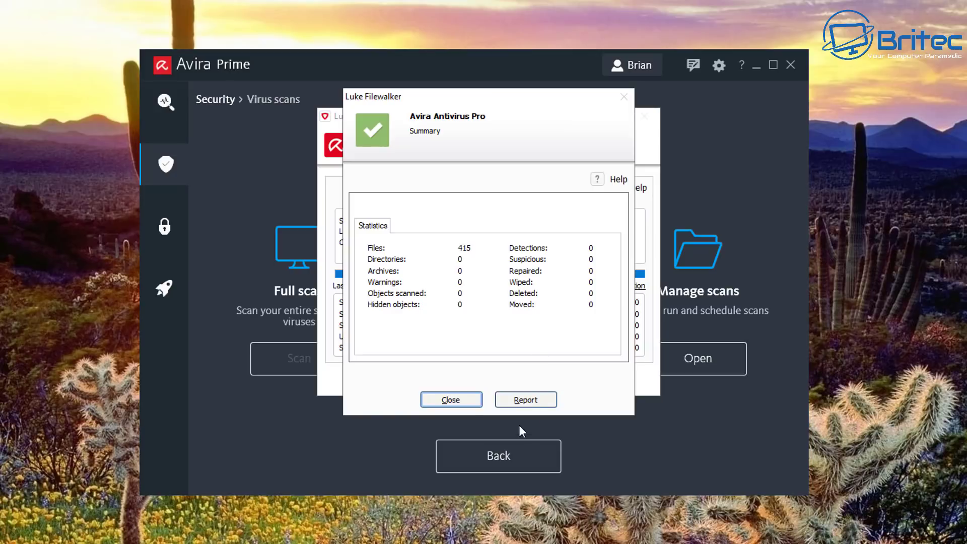
left_click(460, 400)
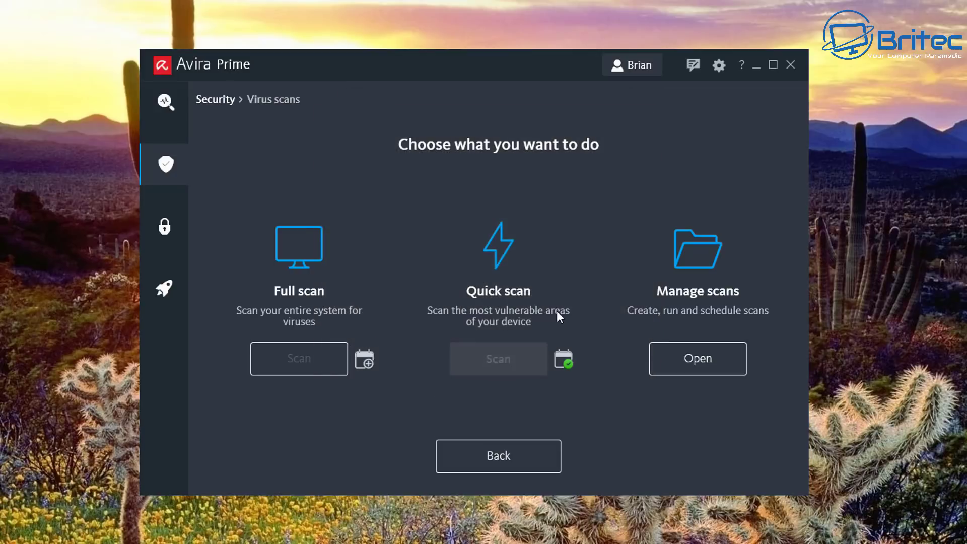
Schedule the full system scan to run monthly on day 1 at 12:00 PM and save the schedule
left_click(368, 363)
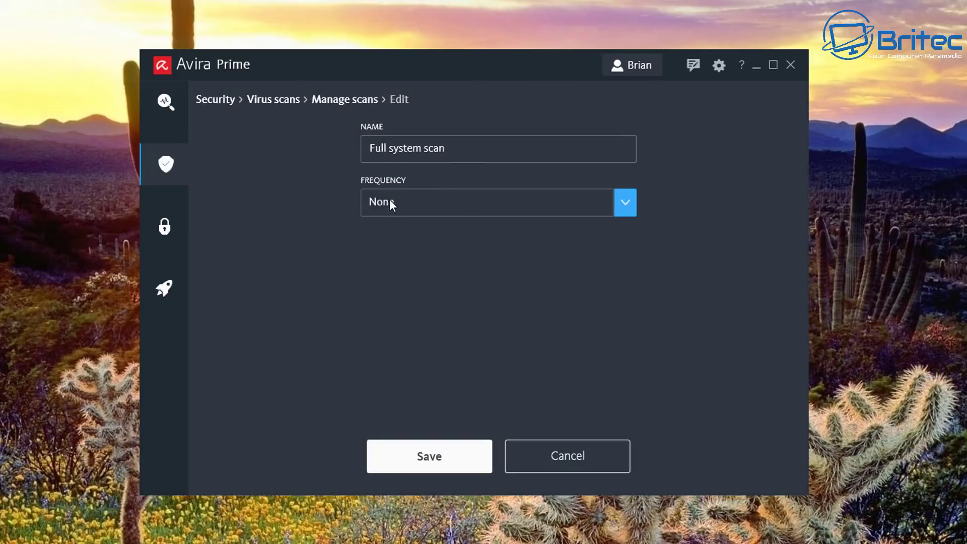
left_click(625, 204)
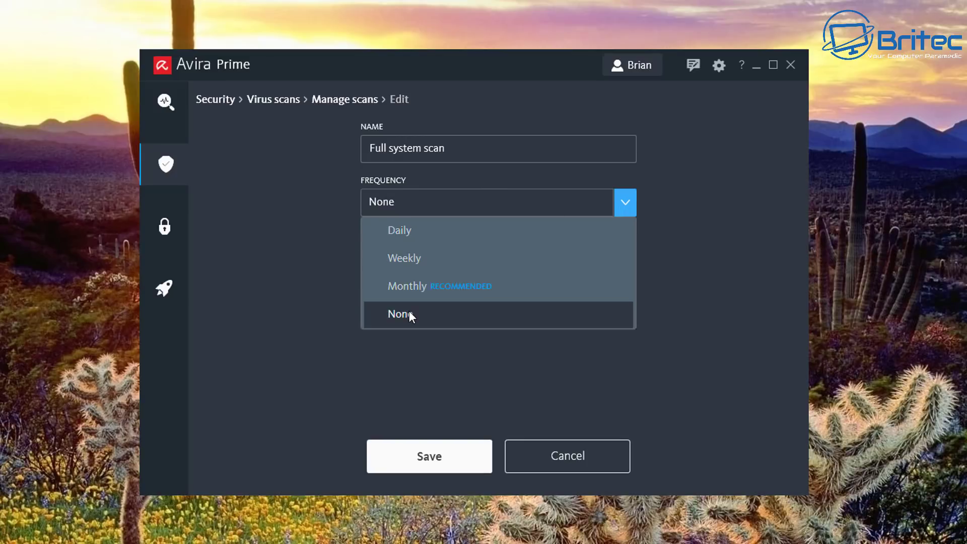
left_click(408, 291)
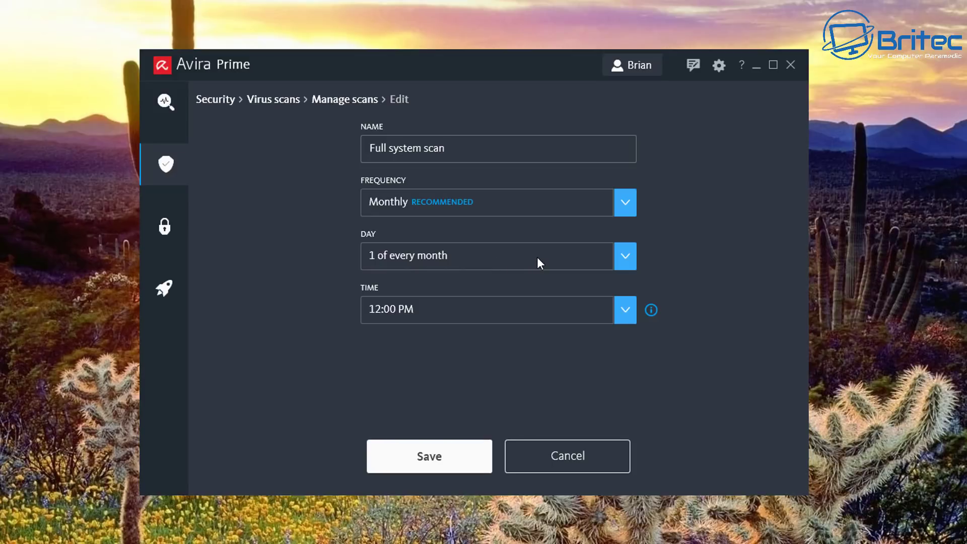
left_click(629, 259)
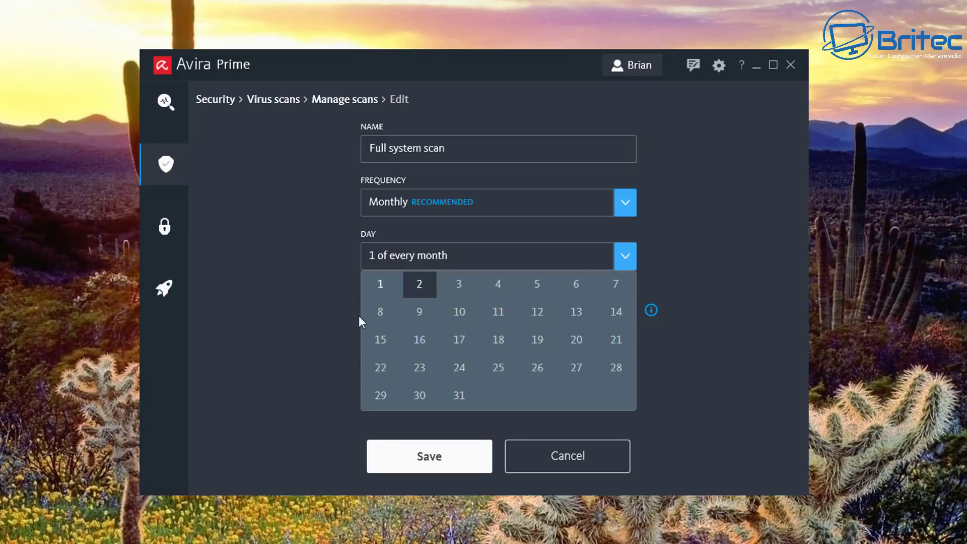
left_click(373, 279)
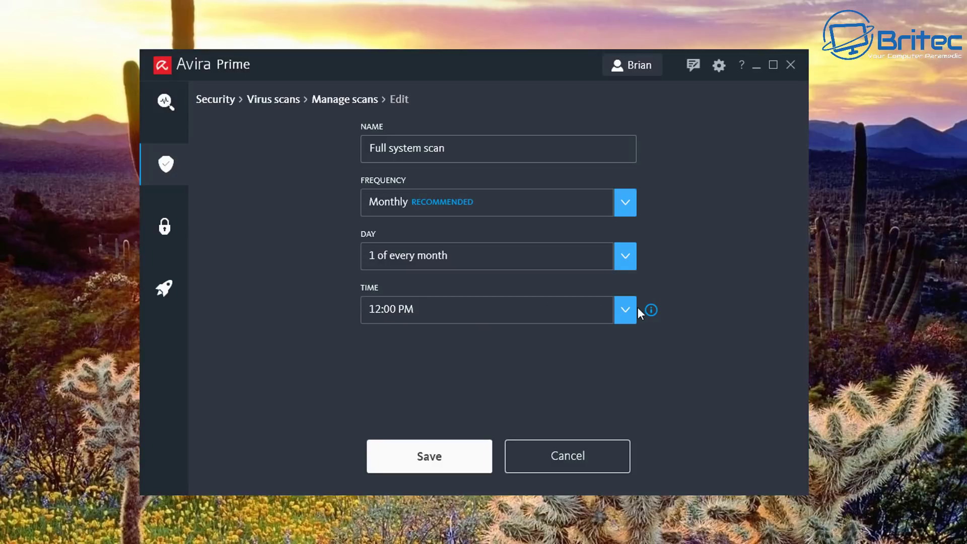
left_click(625, 309)
left_click(623, 309)
left_click(423, 459)
mouse_move(370, 374)
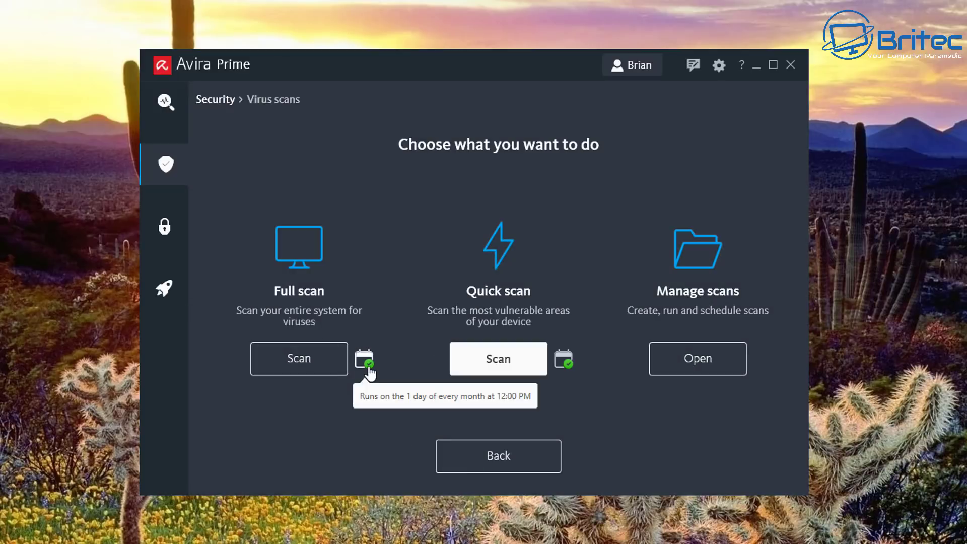
Start a quick virus scan, stop it early and close its scan window
left_click(496, 360)
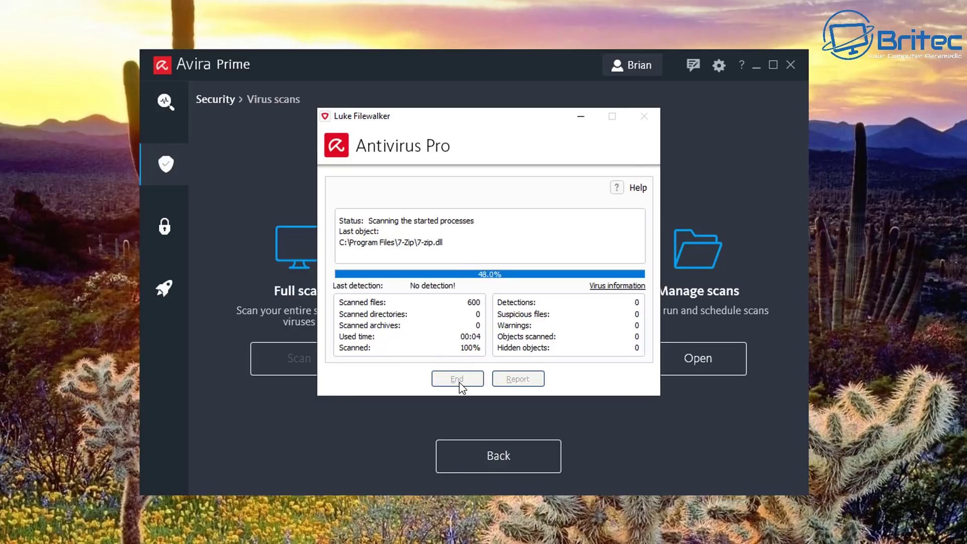
left_click(460, 400)
left_click(458, 383)
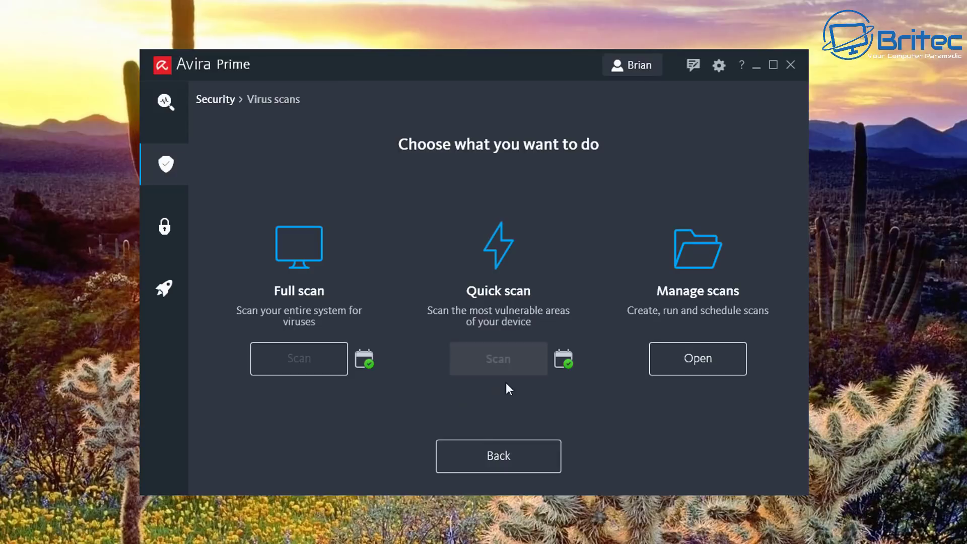
mouse_move(564, 366)
Among the manageable scans, view the frequency choices for the predefined hard drive scan and leave without saving
left_click(693, 364)
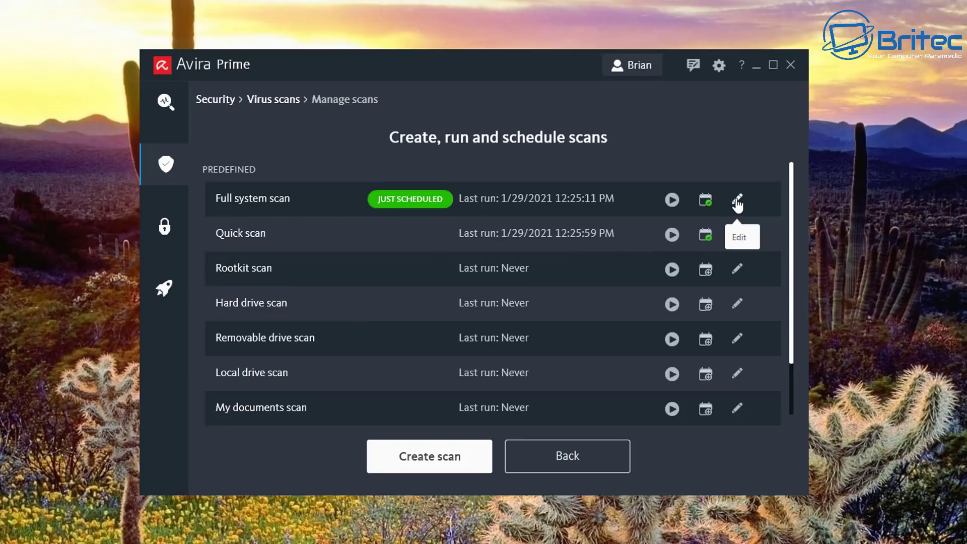
left_click(737, 304)
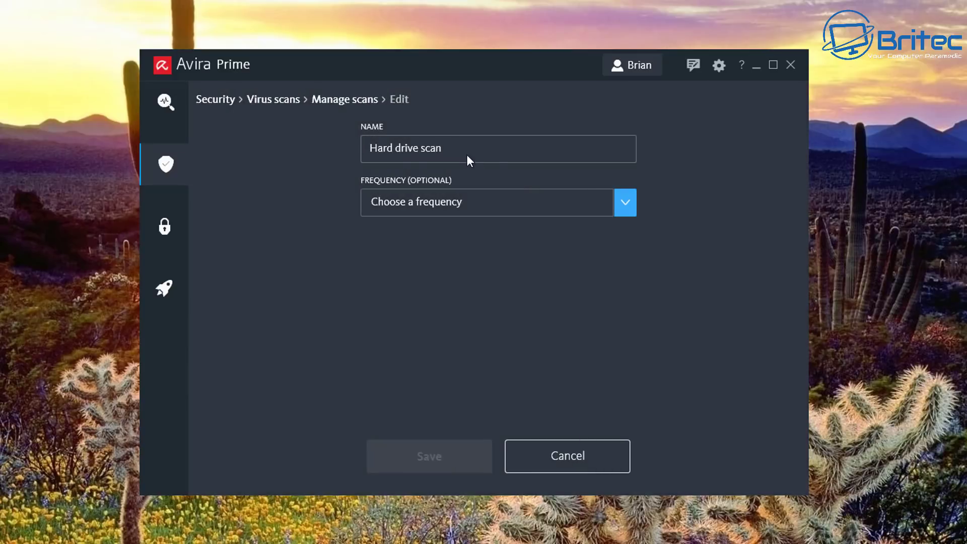
left_click(624, 204)
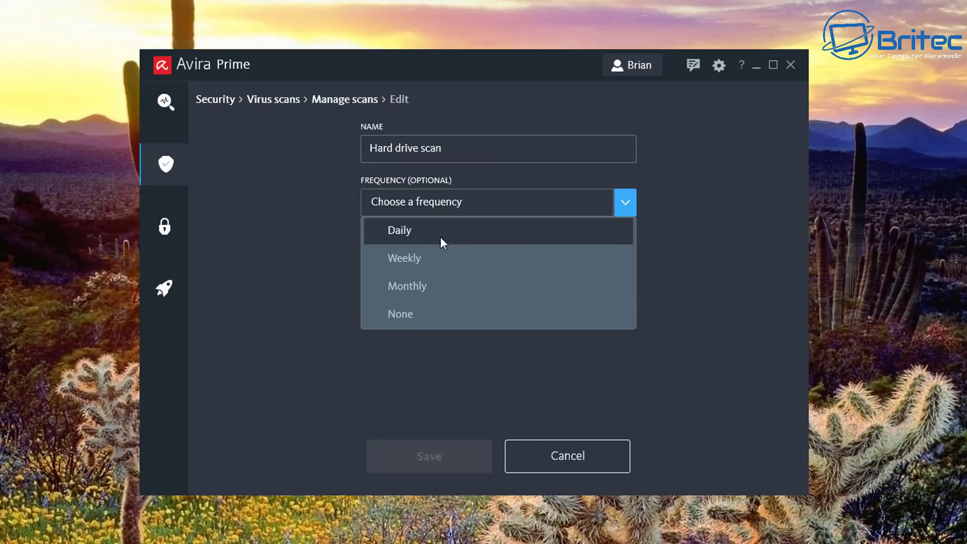
left_click(280, 293)
left_click(558, 450)
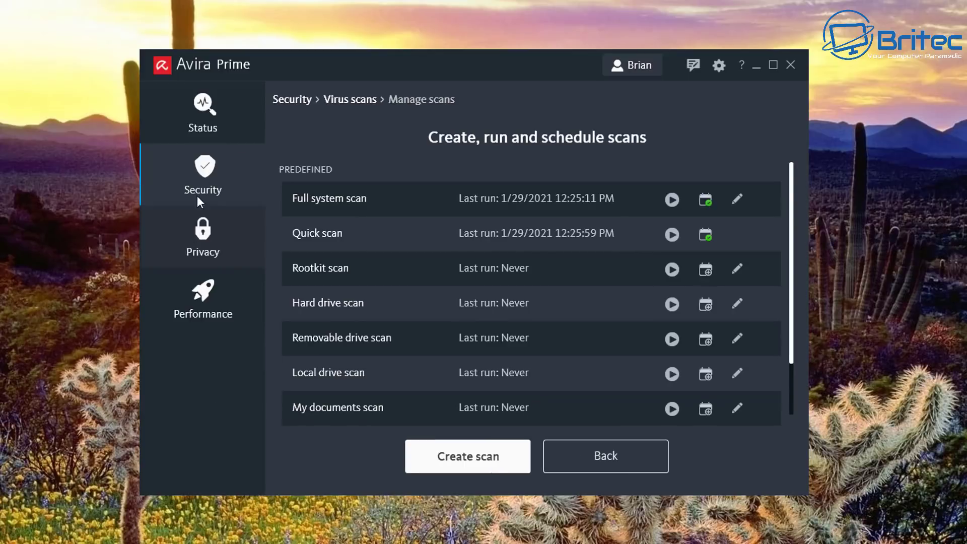
From the security protection options, open the web protection configuration and move its window down slightly
left_click(199, 186)
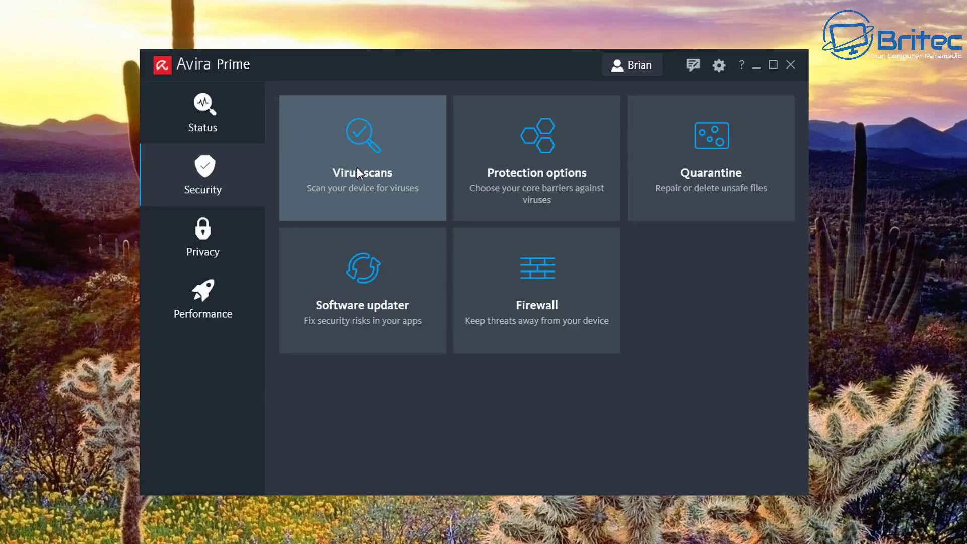
left_click(558, 189)
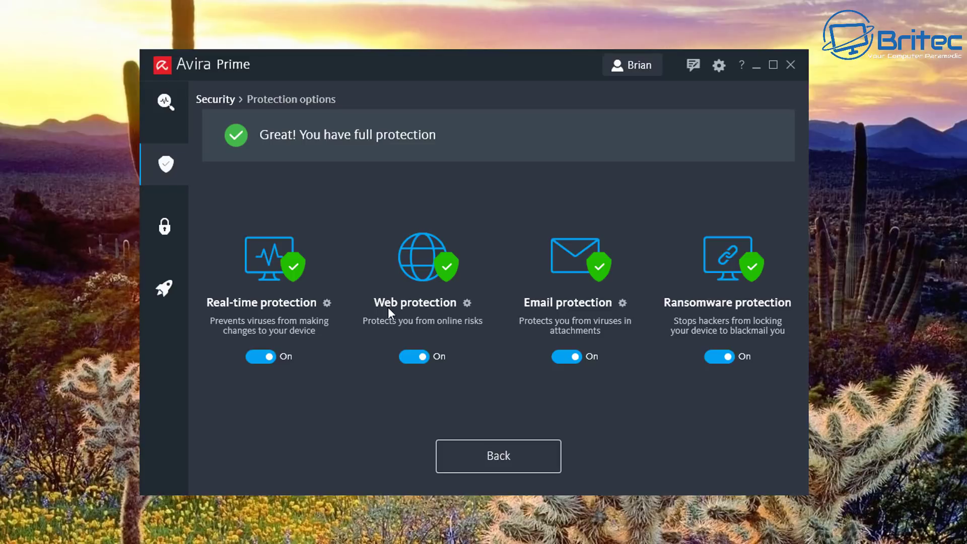
left_click(466, 303)
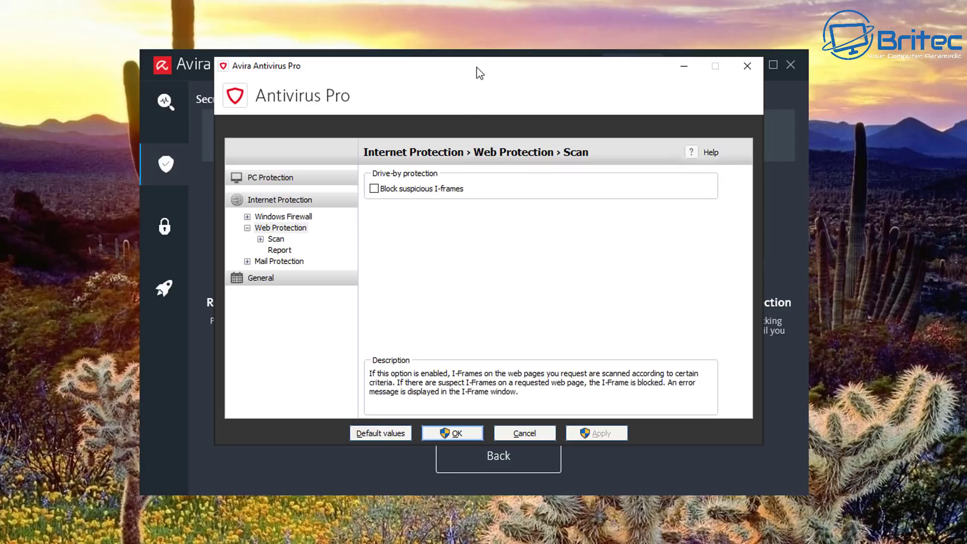
left_click_drag(477, 68, 478, 83)
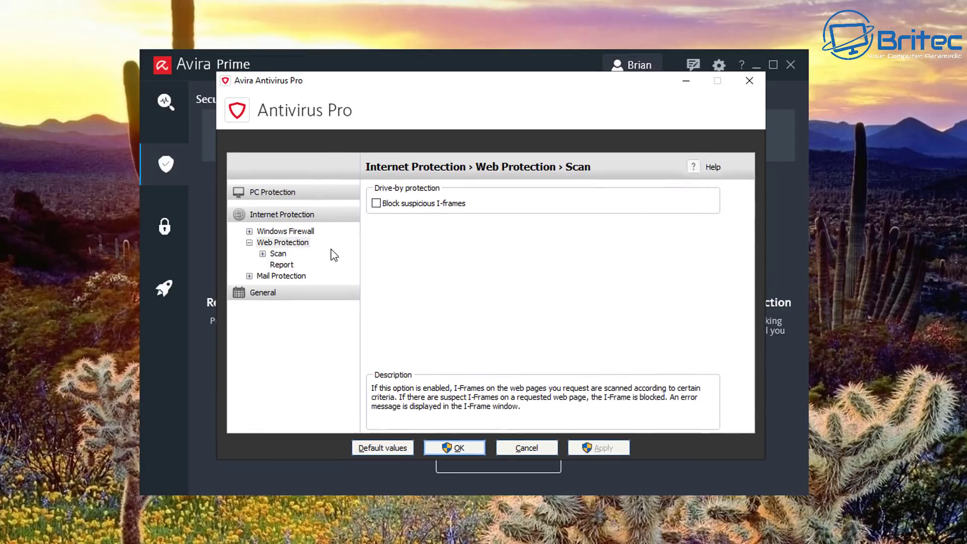
Examine the Windows Firewall settings, including the private and public network profiles
left_click(249, 232)
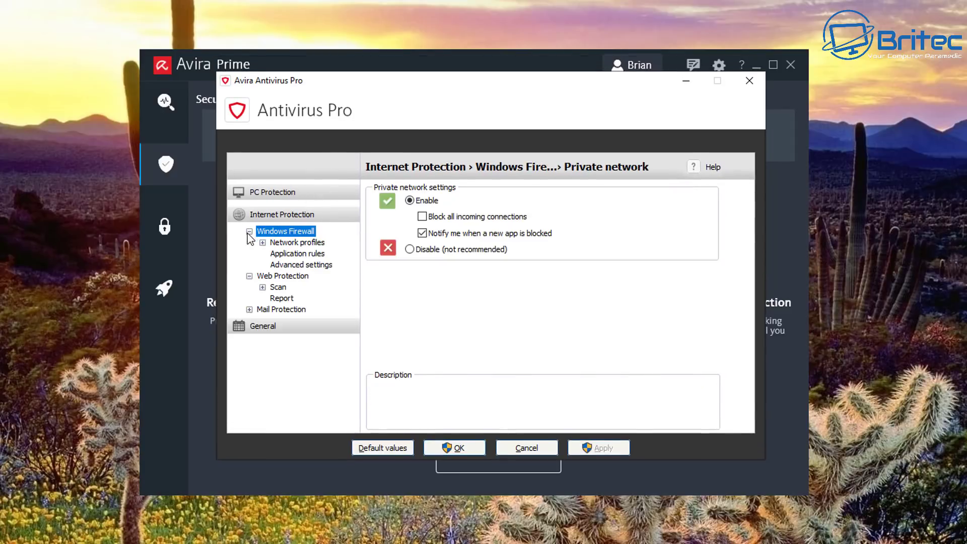
mouse_move(423, 200)
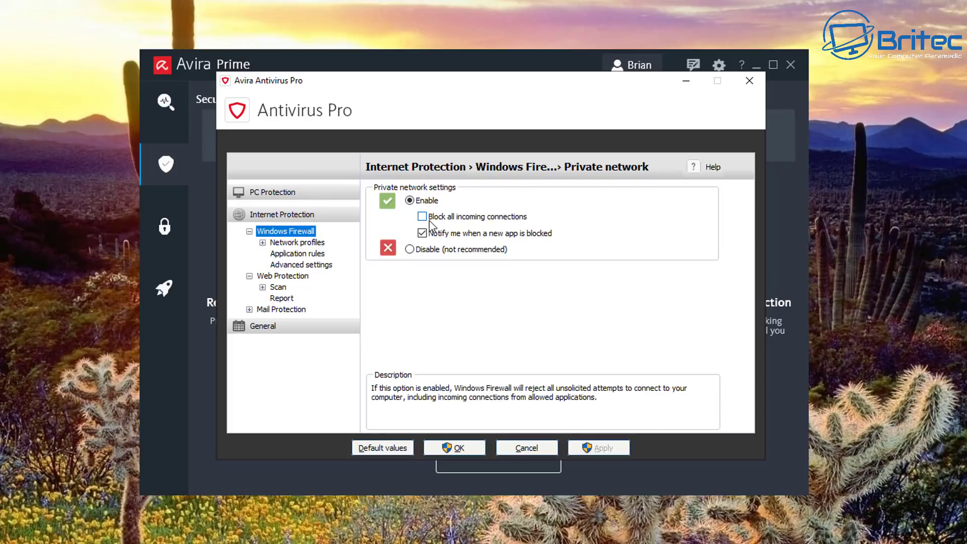
mouse_move(432, 253)
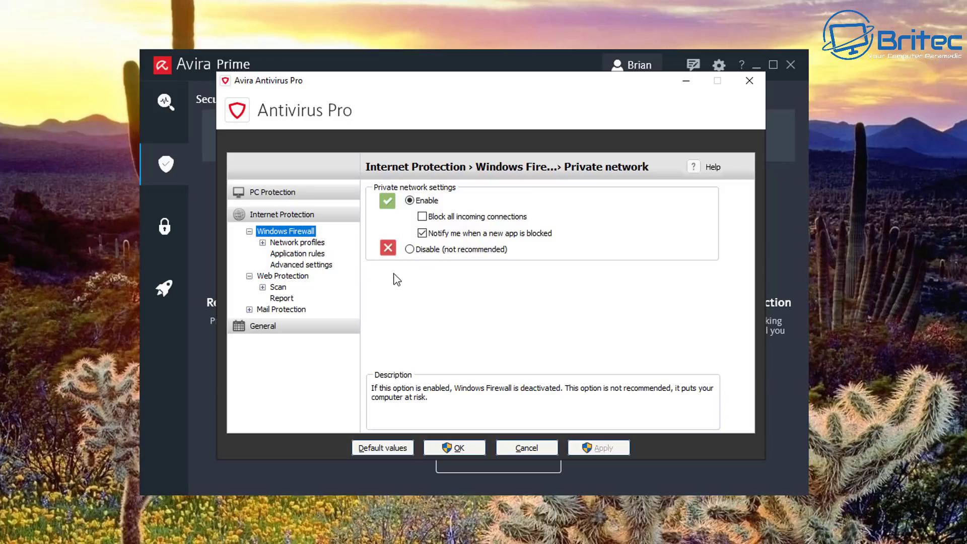
left_click(263, 243)
left_click(303, 254)
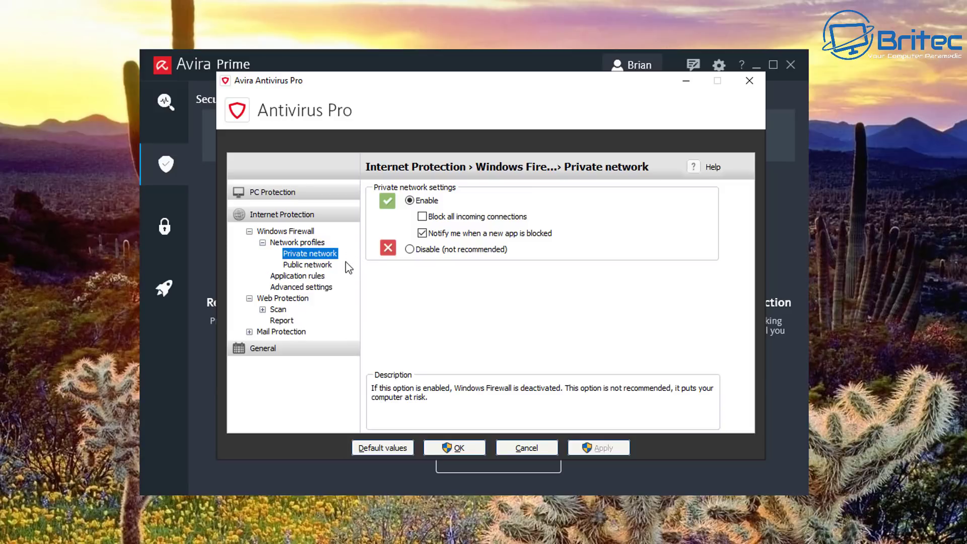
left_click(315, 265)
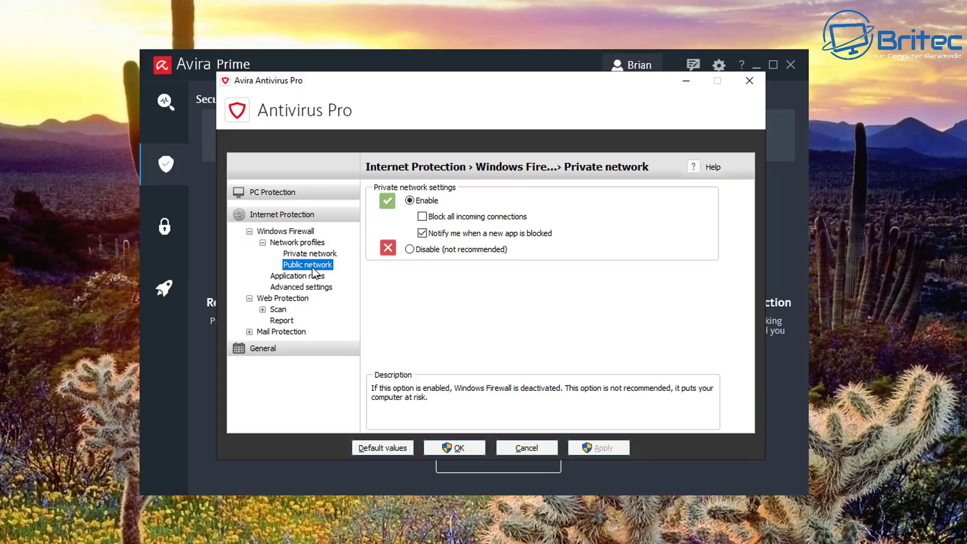
Through the firewall's application rules, review the apps allowed through Windows Defender Firewall, and cancel out of both windows
left_click(302, 276)
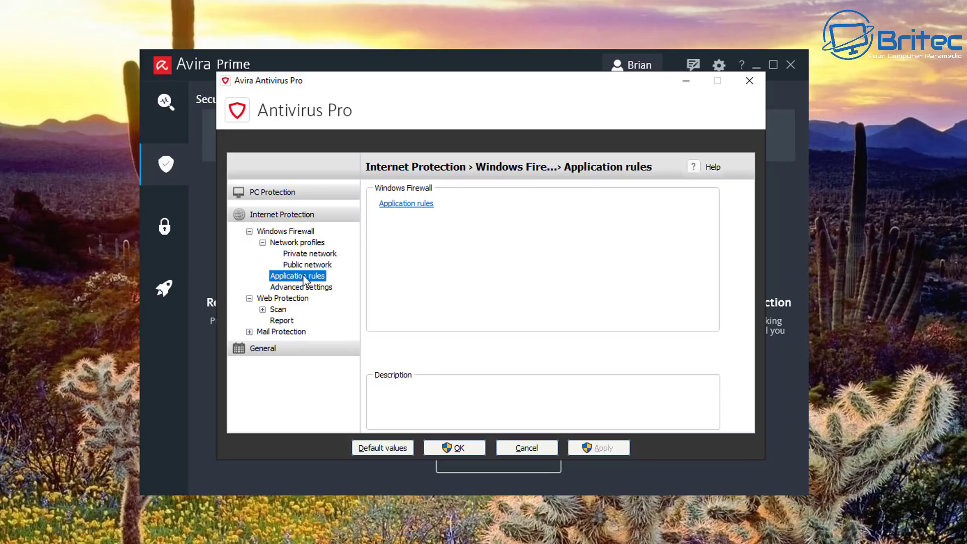
left_click(406, 205)
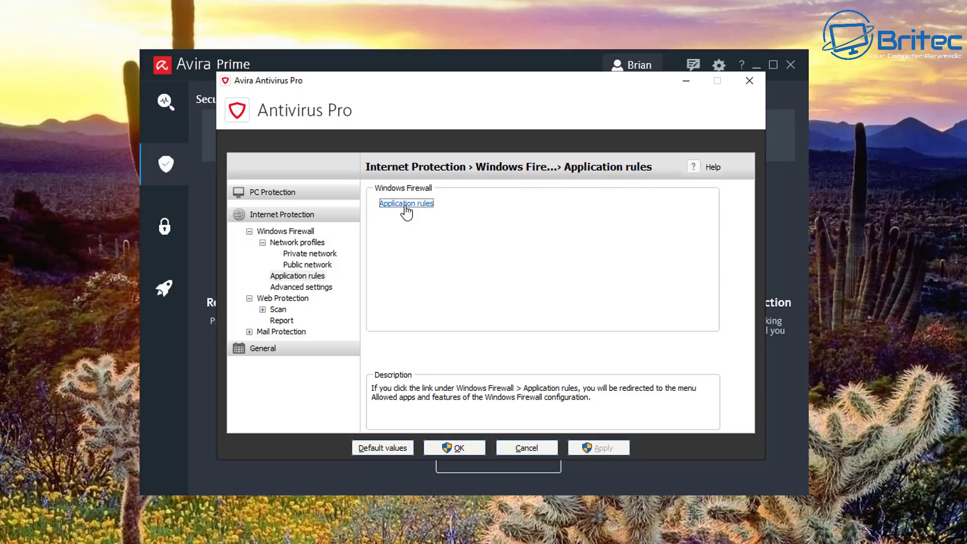
left_click(406, 46)
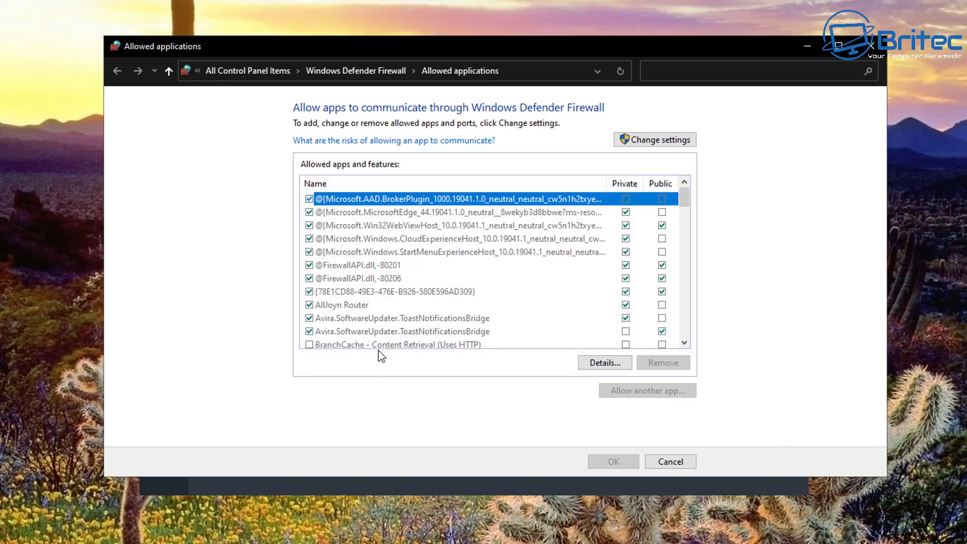
scroll(385, 342, "down", 1)
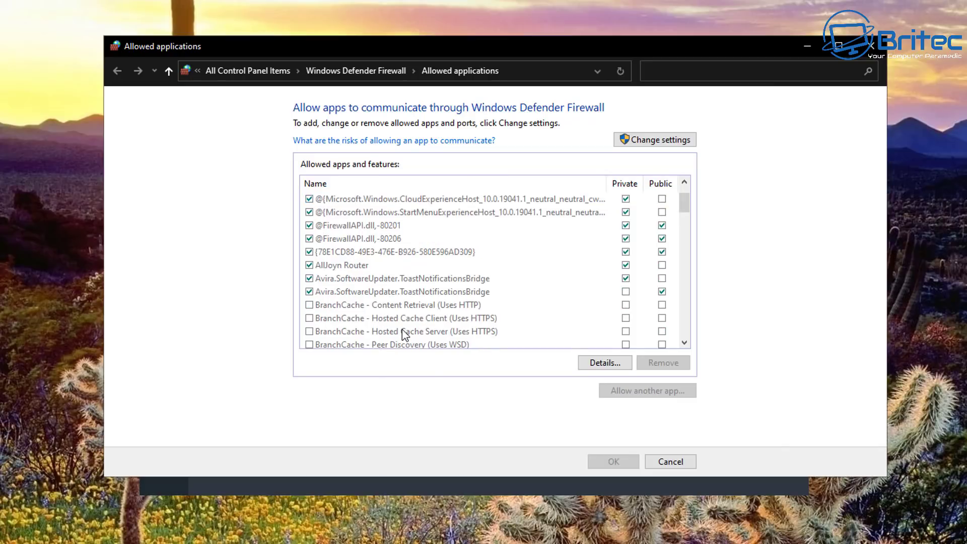
scroll(387, 297, "down", 8)
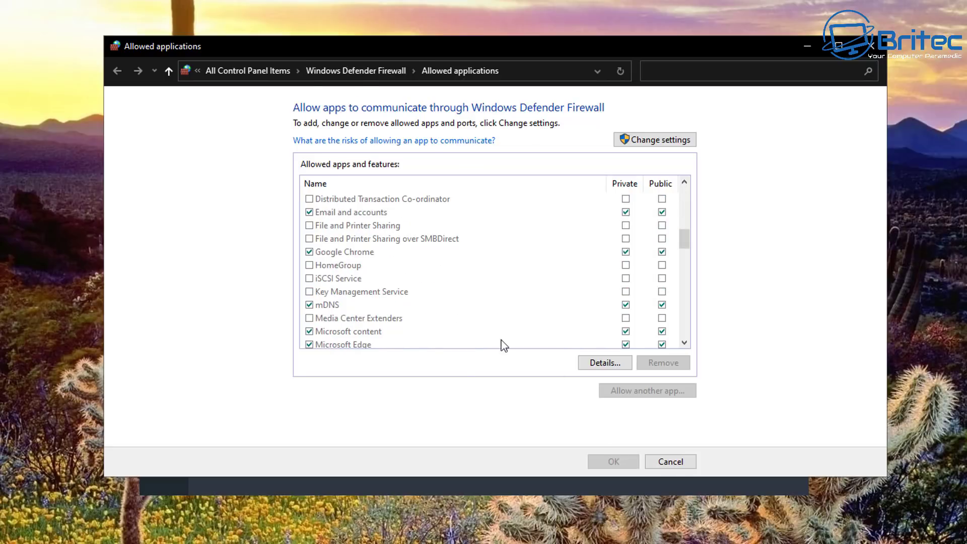
left_click(681, 463)
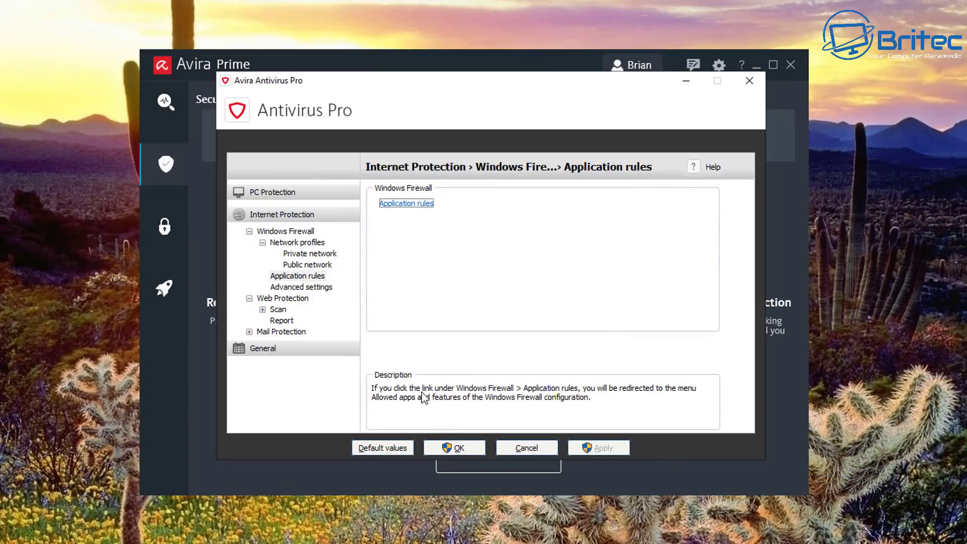
left_click(531, 448)
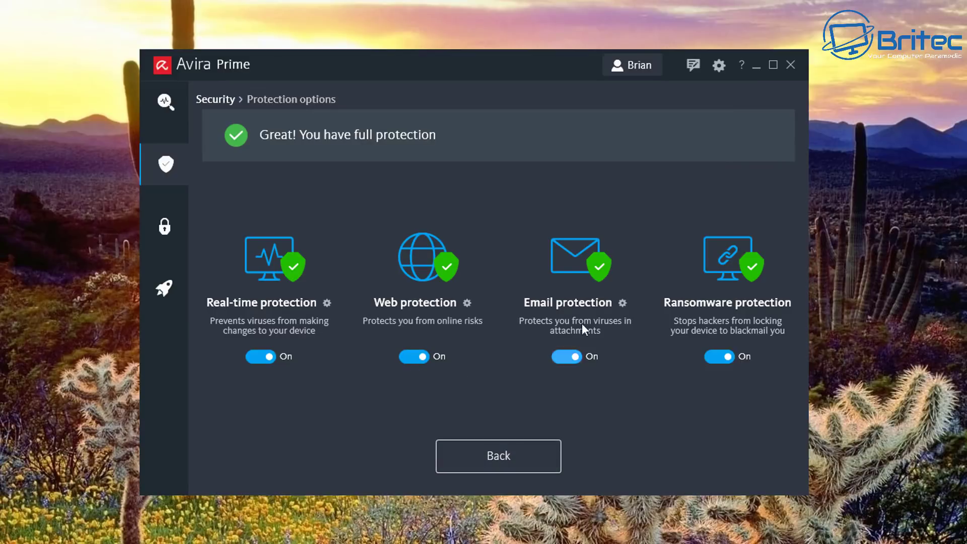
Review the email protection scan settings and scanning exceptions, and close the configuration without saving
left_click(623, 303)
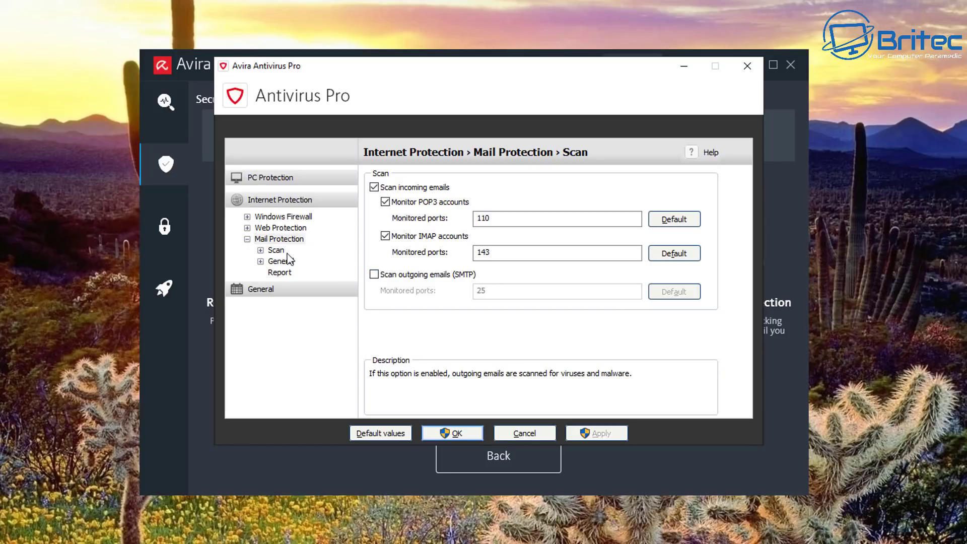
left_click(260, 261)
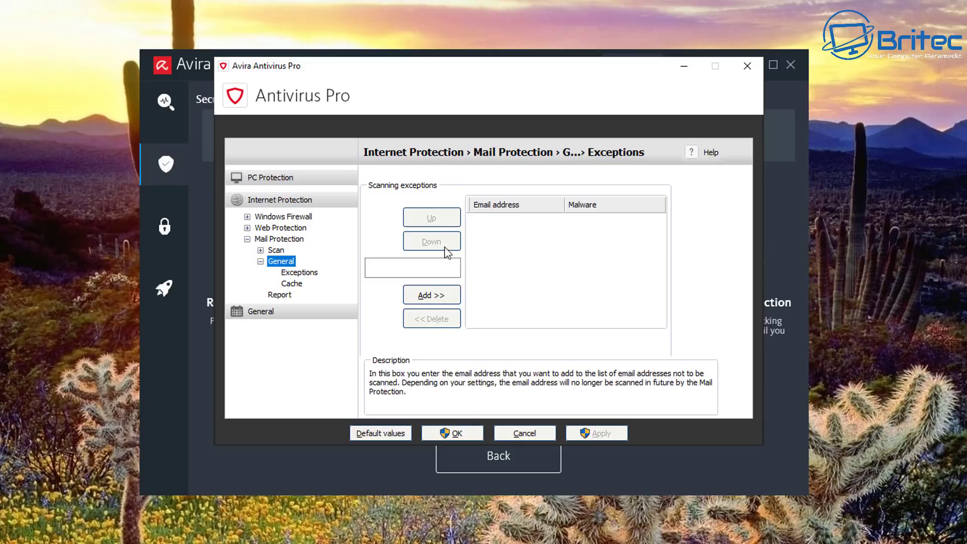
left_click(430, 297)
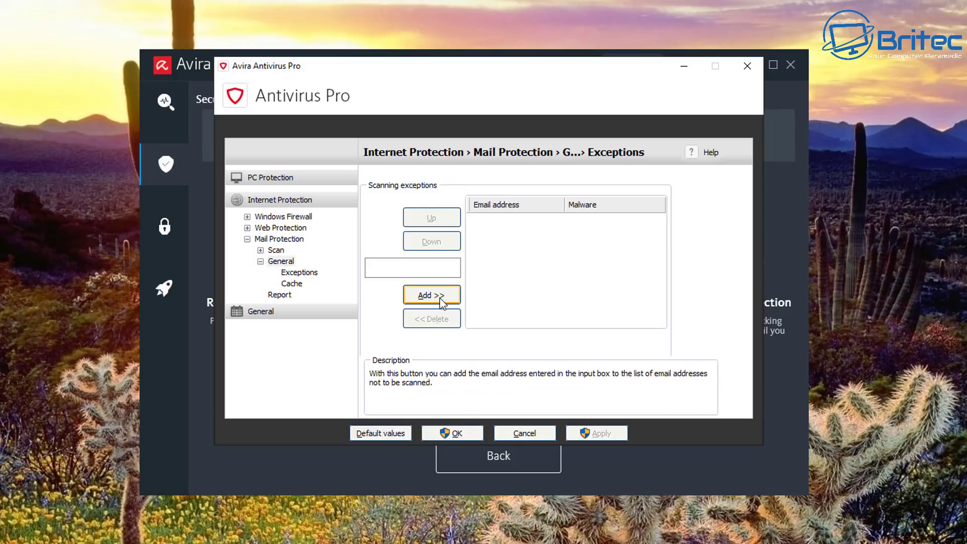
left_click(531, 432)
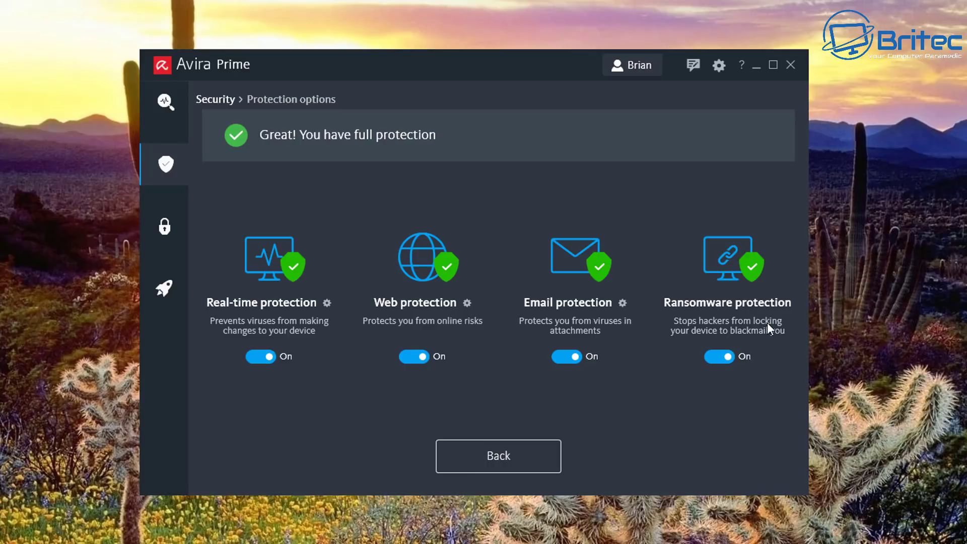
Leave the protection options, check the quarantine and return to the security overview
left_click(470, 452)
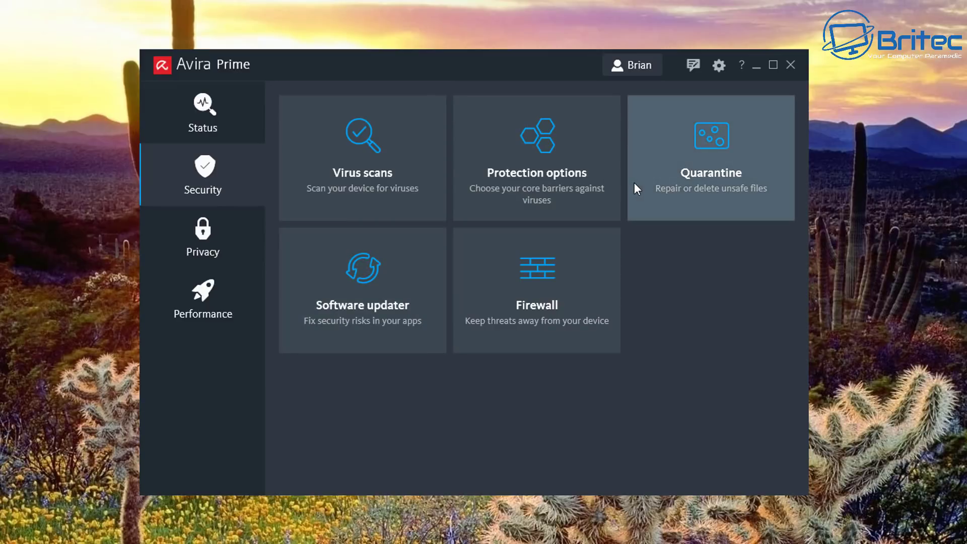
left_click(689, 185)
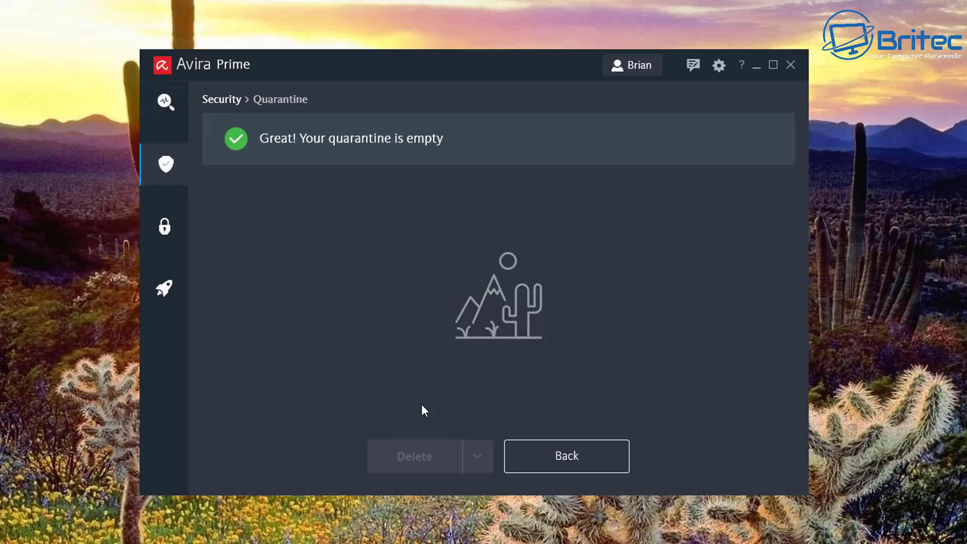
left_click(560, 460)
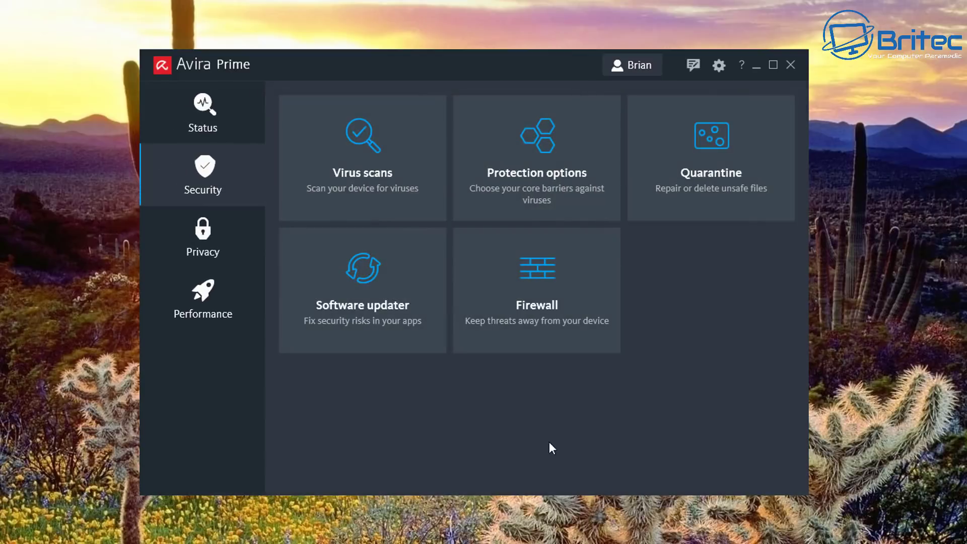
Find software updates with the Software updater, review the listed apps and versions, and return to the security overview
left_click(364, 315)
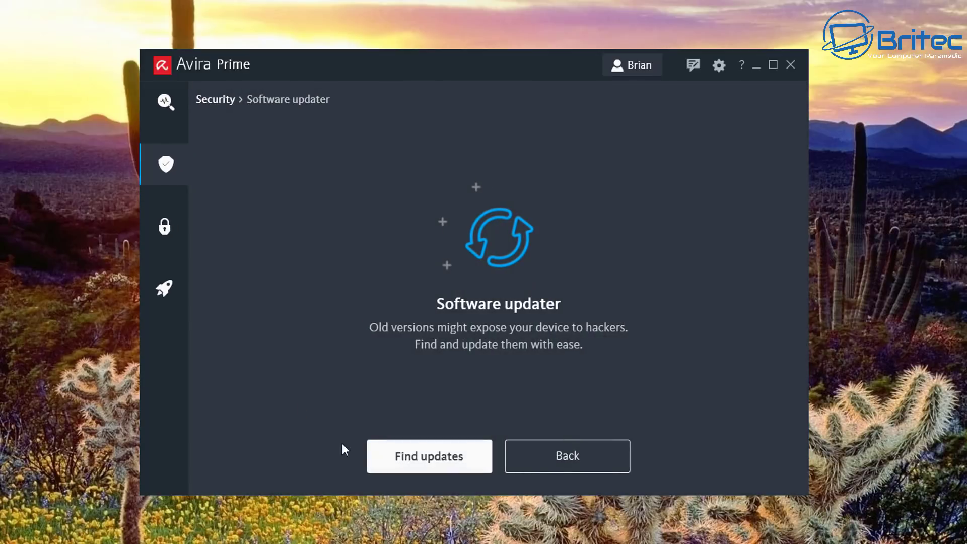
left_click(412, 452)
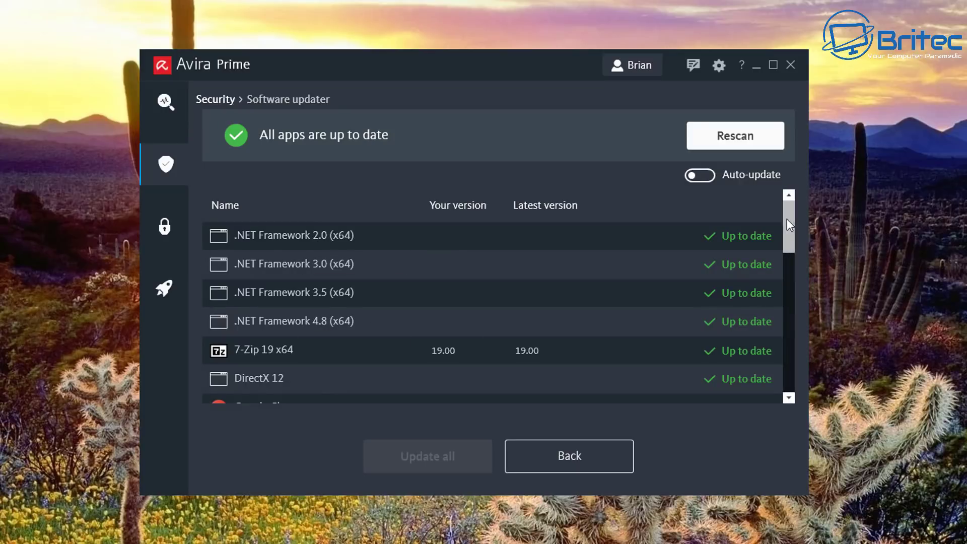
scroll(722, 272, "down", 2)
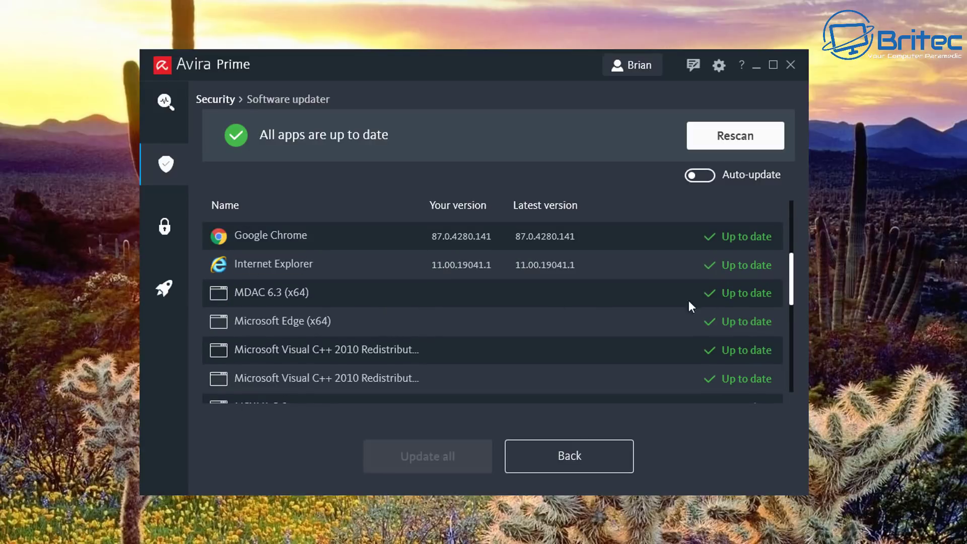
scroll(732, 287, "down", 5)
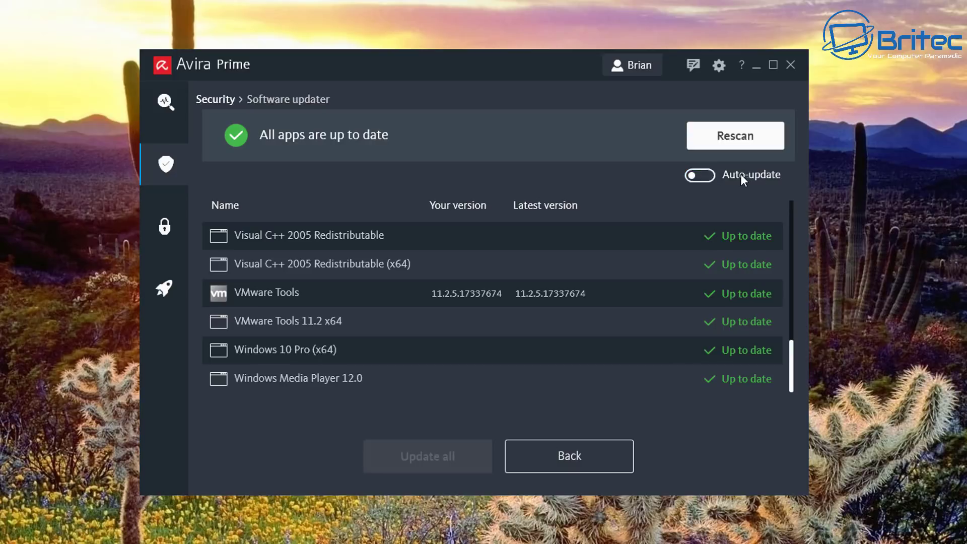
left_click(554, 465)
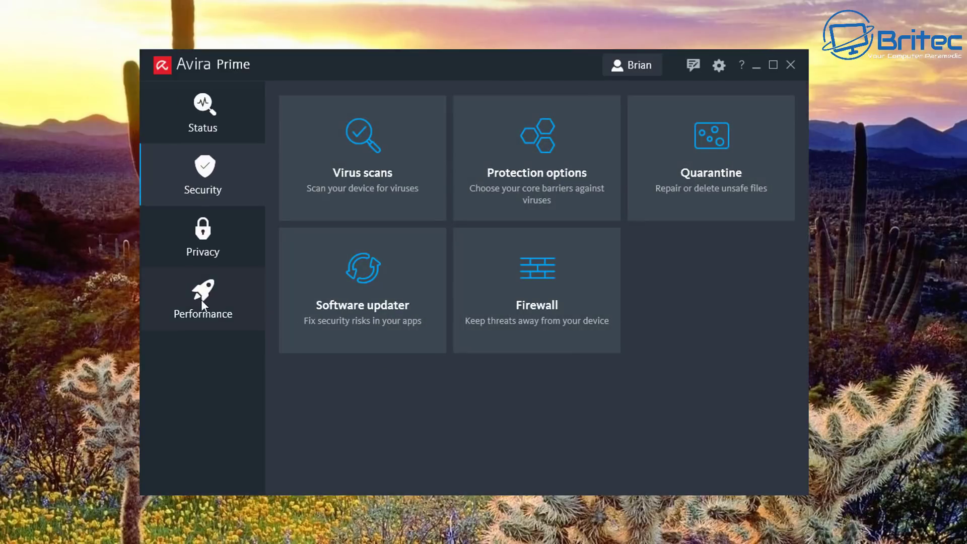
In the firewall, switch the connected network's profile to Public and back to Private, allowing both changes
left_click(548, 333)
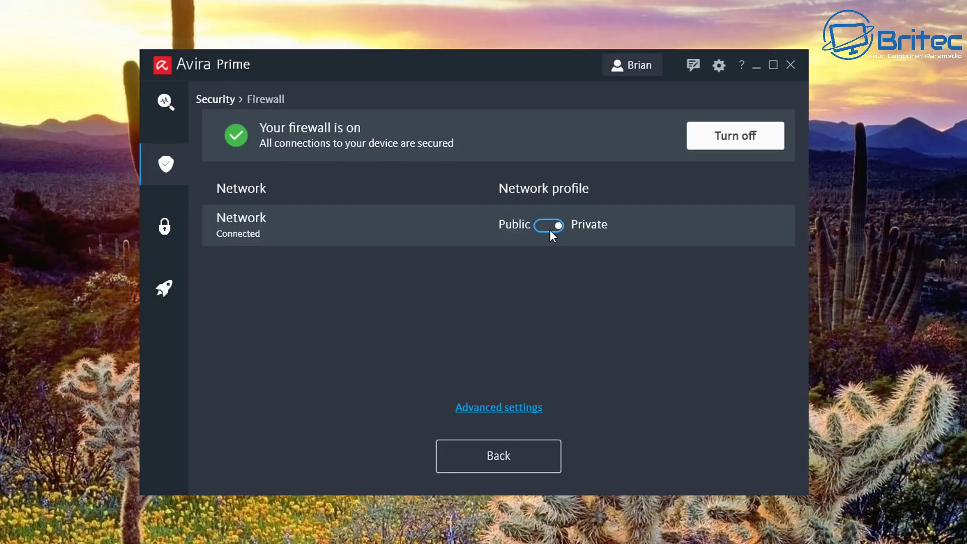
left_click(549, 227)
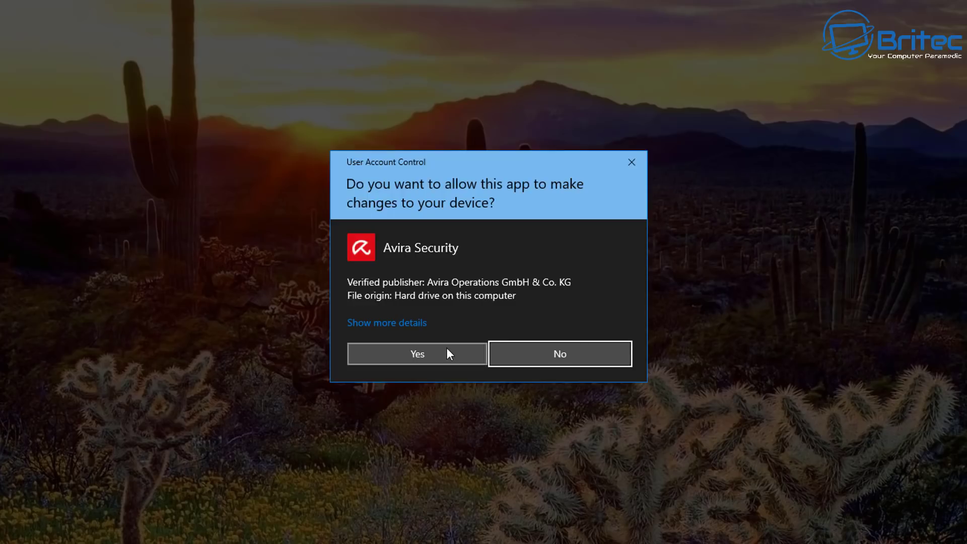
left_click(446, 352)
left_click(554, 225)
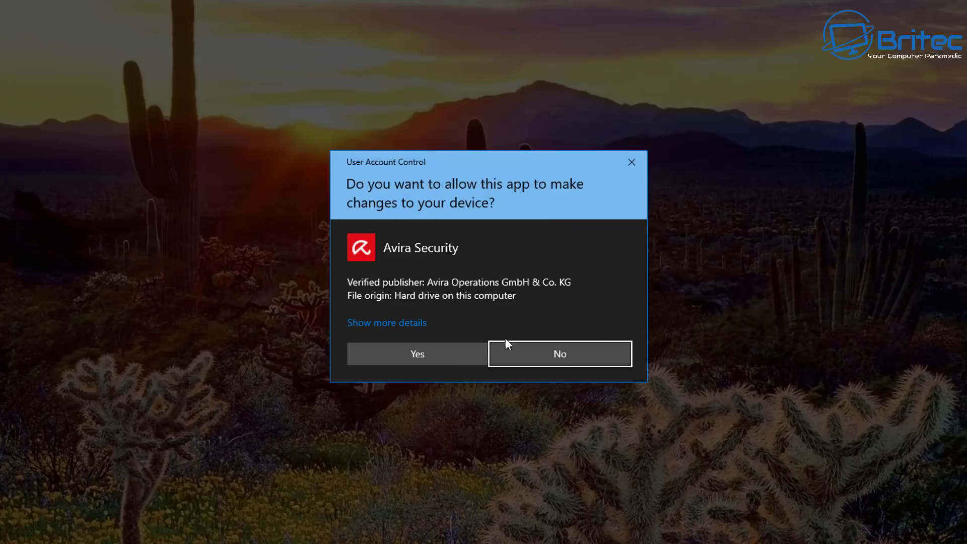
left_click(439, 355)
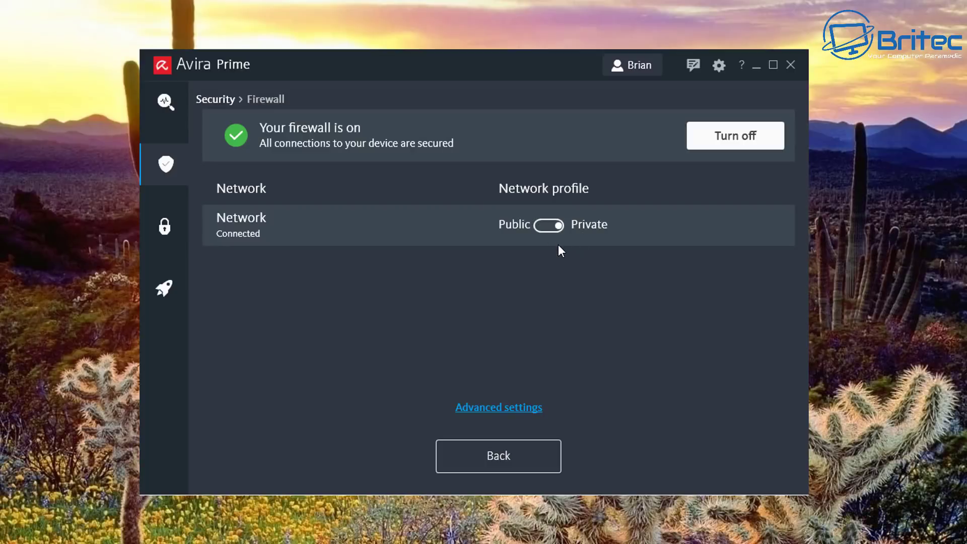
Through the firewall's advanced settings, review the inbound, outbound, connection security and monitoring pages, and return to the security overview
left_click(494, 409)
left_click(411, 358)
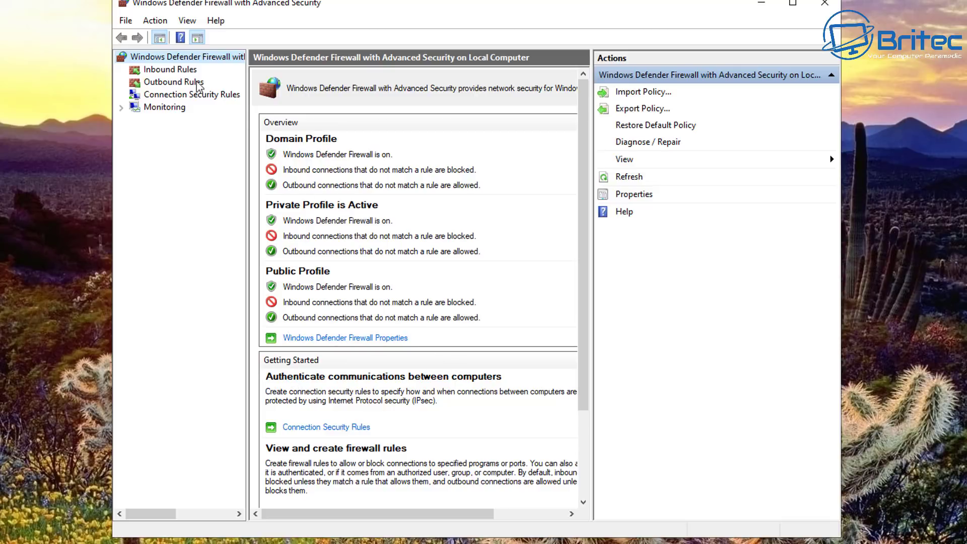
left_click(172, 69)
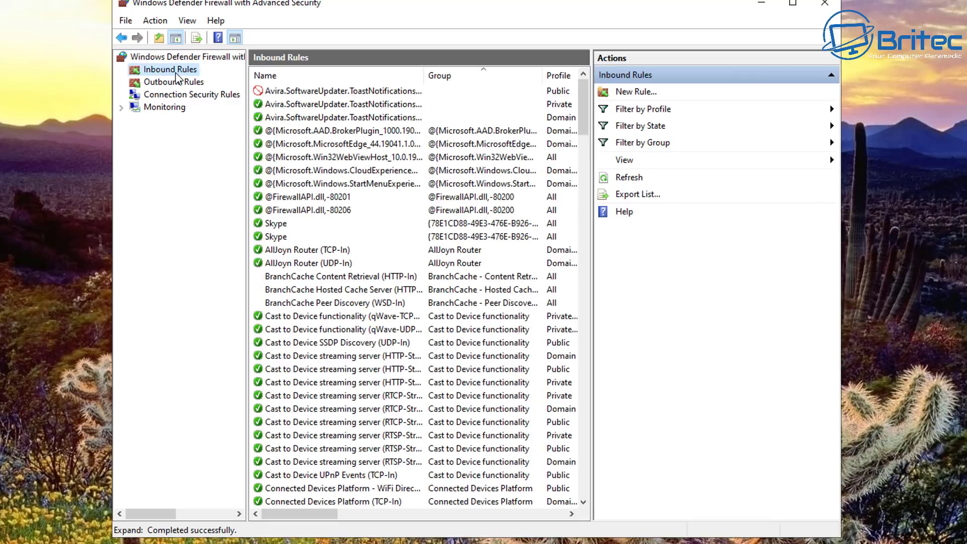
left_click(177, 81)
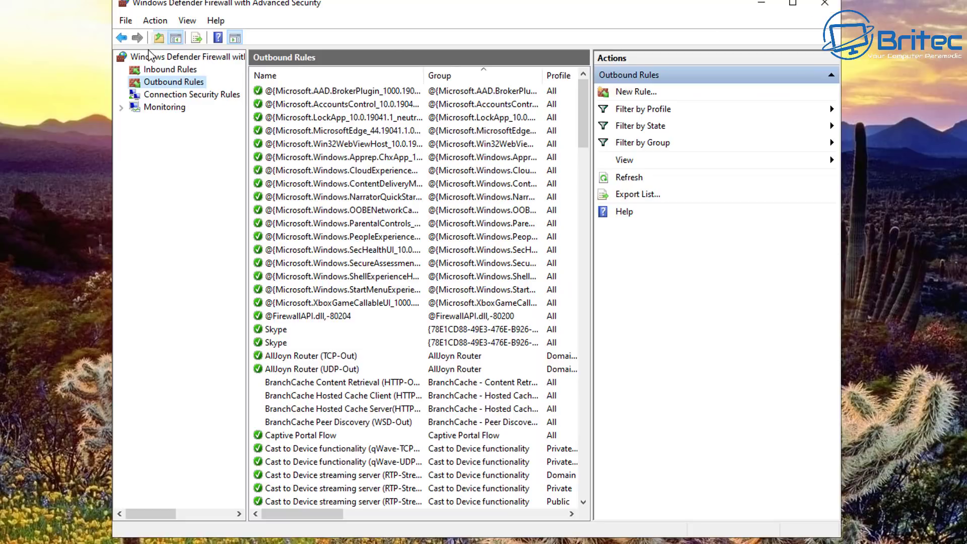
left_click(156, 110)
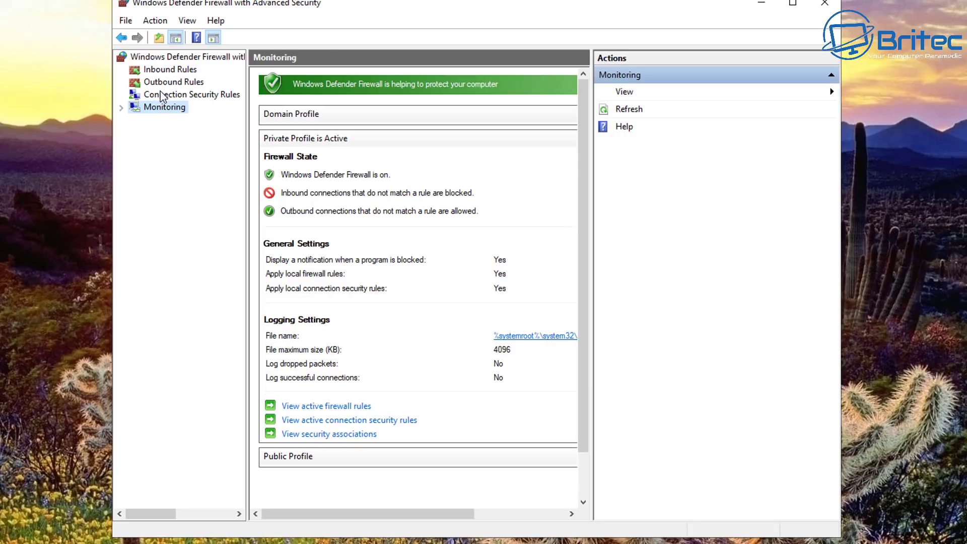
left_click(162, 93)
left_click(161, 82)
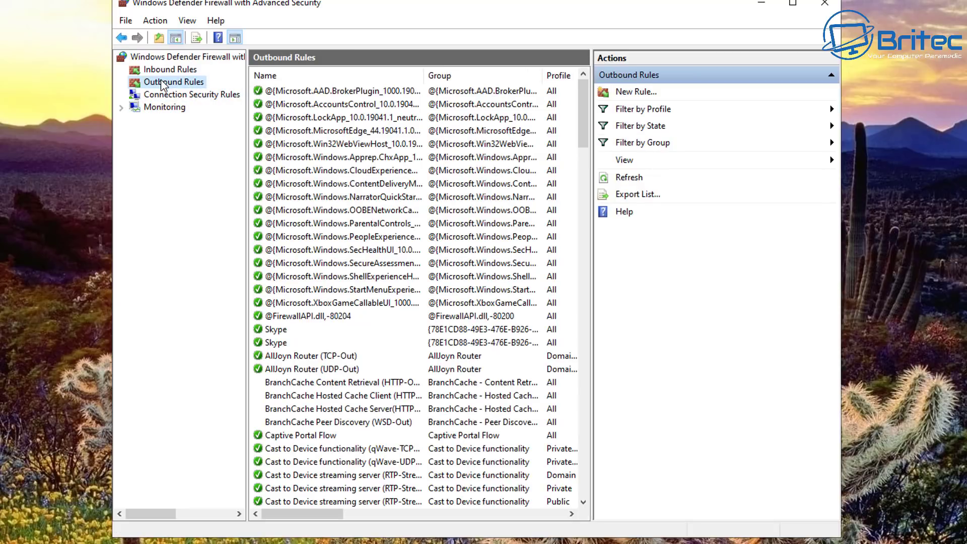
left_click(825, 7)
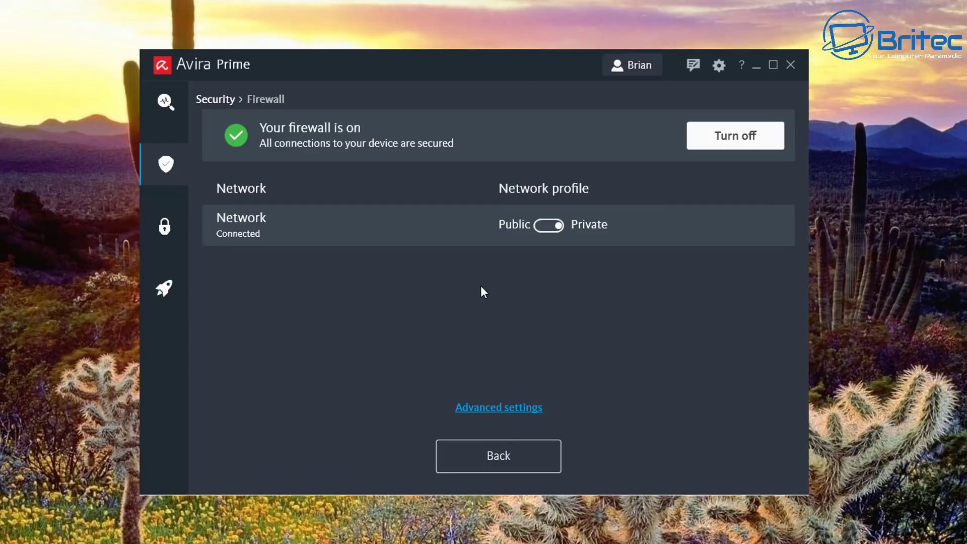
left_click(462, 464)
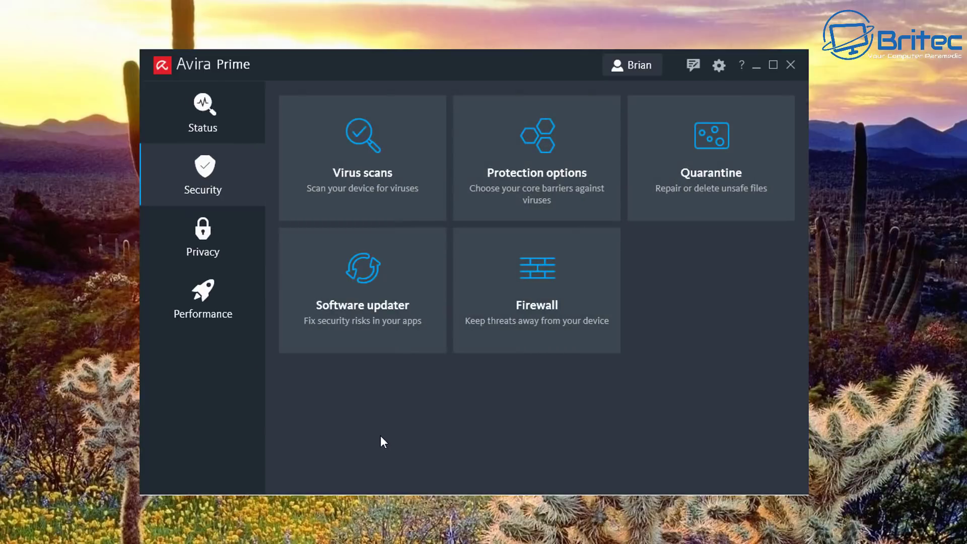
From the privacy features, open Browser safety in Microsoft Edge and view the VPN
left_click(194, 243)
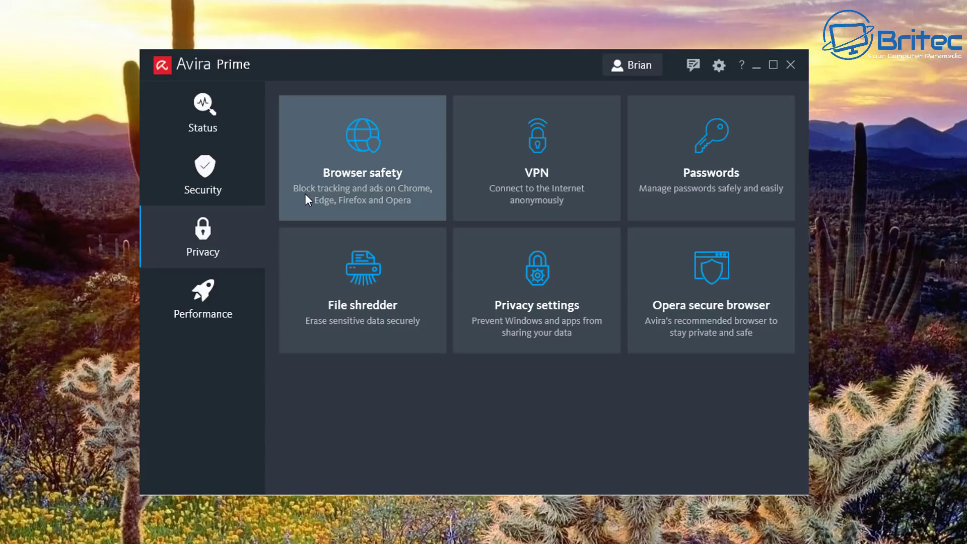
left_click(412, 195)
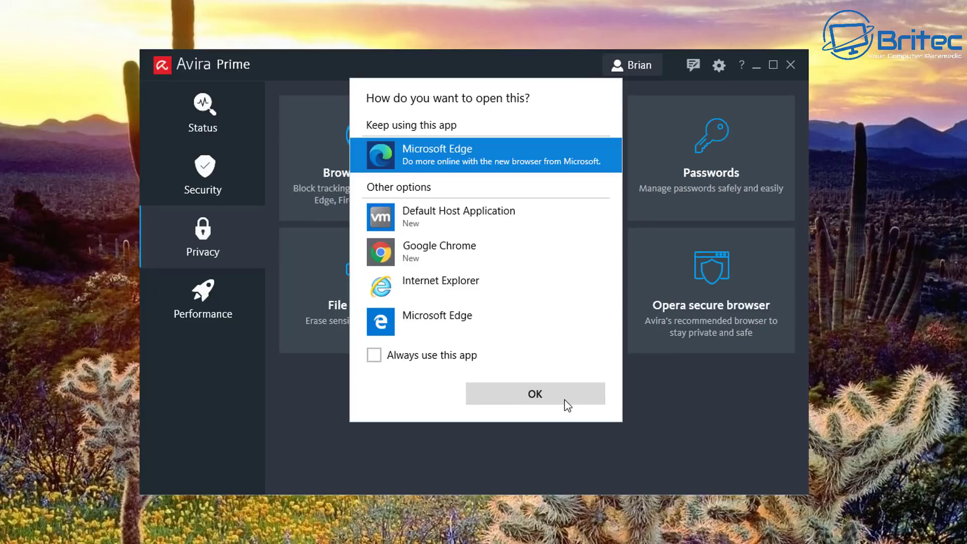
left_click(535, 396)
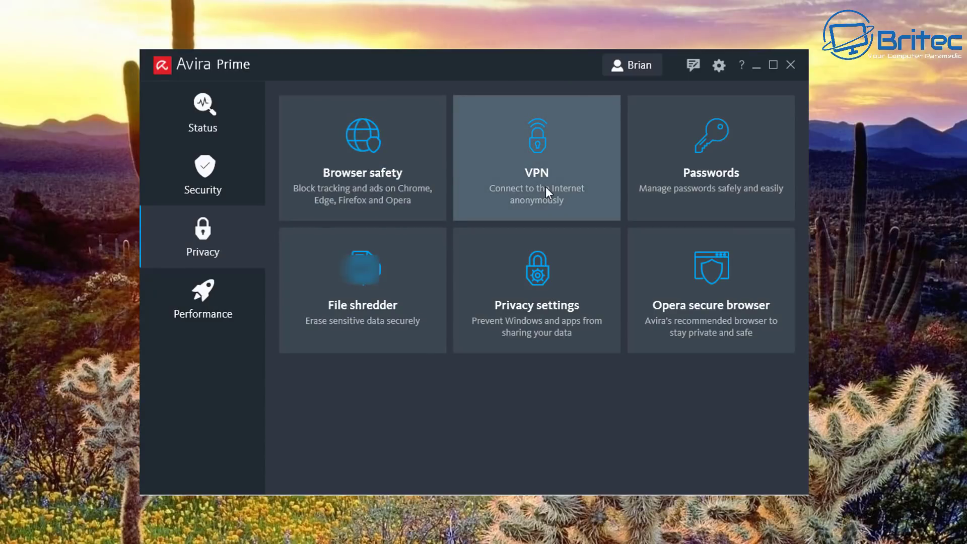
left_click(531, 196)
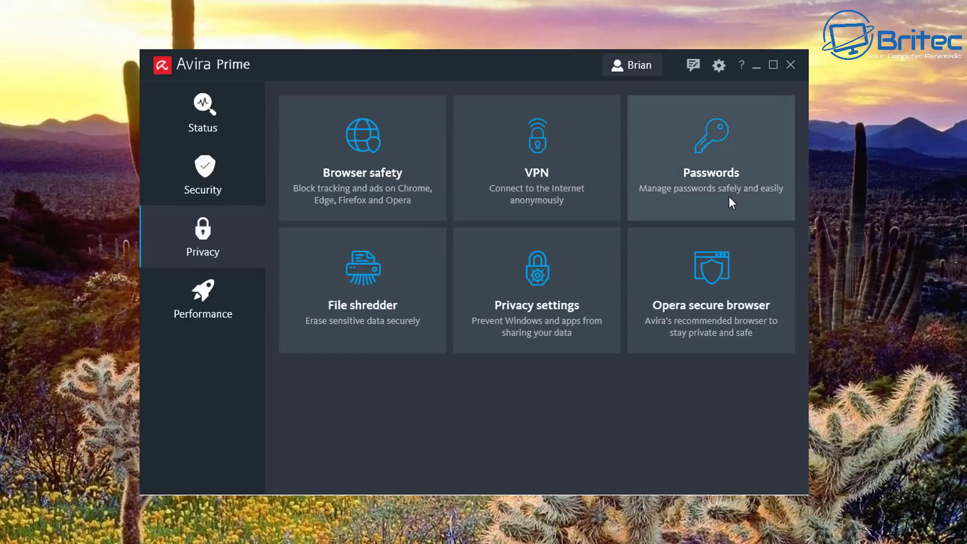
Open the Password Manager from the Passwords feature and return to the privacy overview
left_click(729, 196)
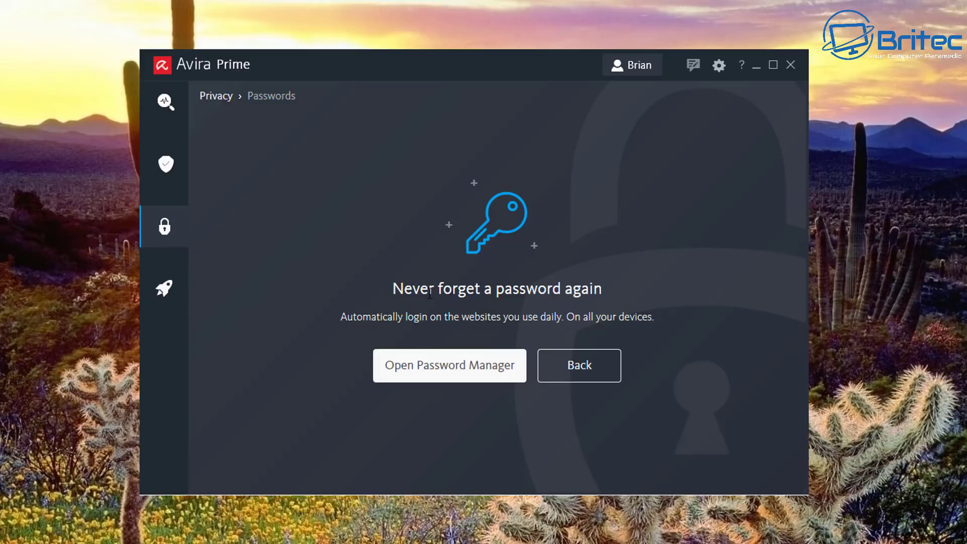
left_click(437, 368)
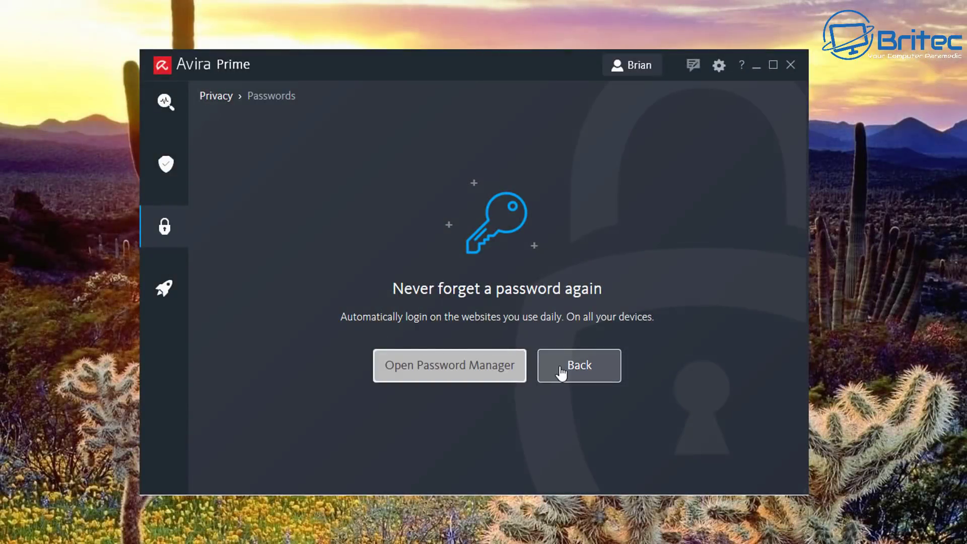
left_click(564, 366)
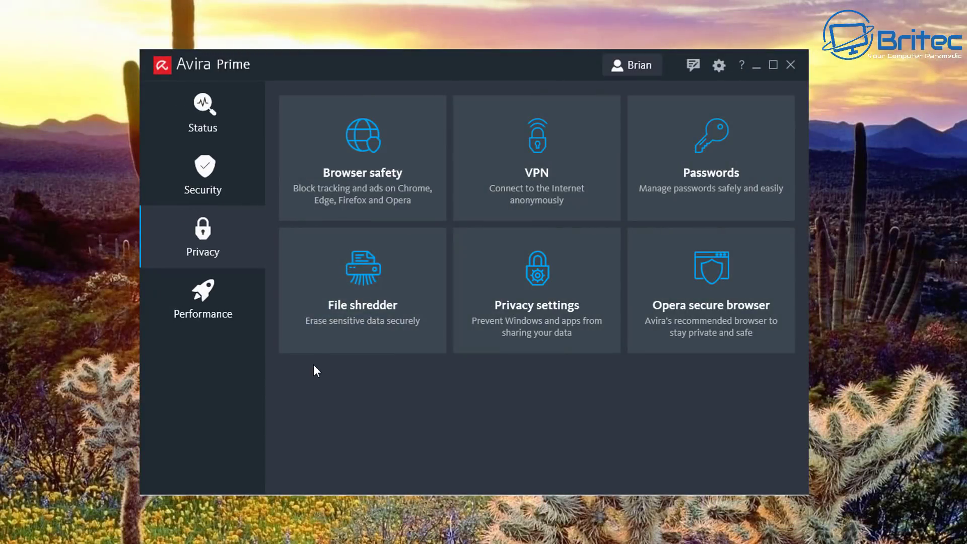
Add New Rich Text Document.rtf from the Desktop to the File shredder
left_click(349, 338)
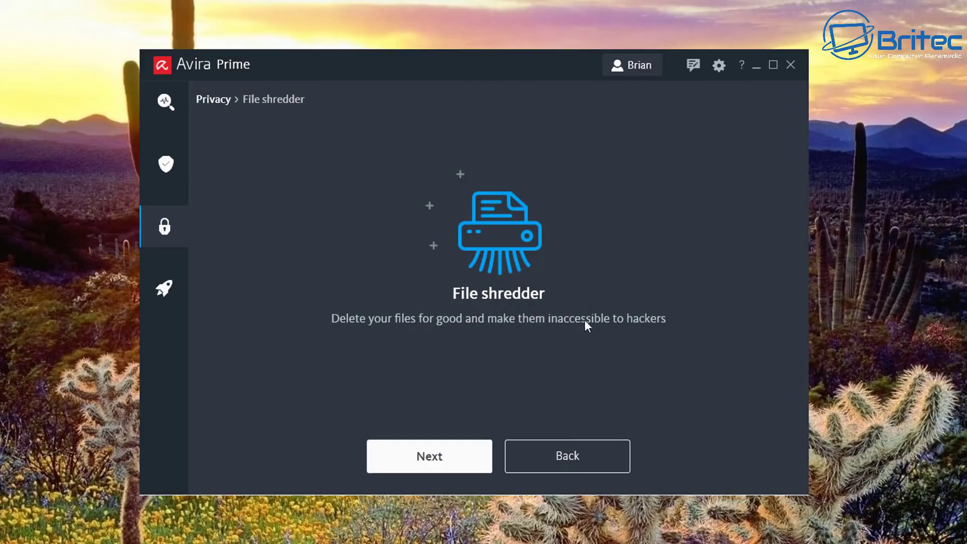
left_click(457, 462)
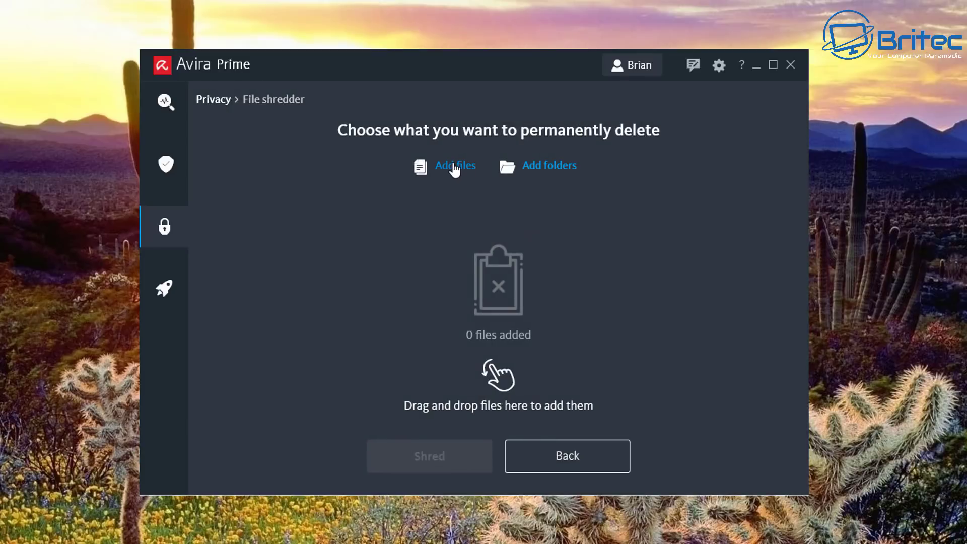
left_click(455, 166)
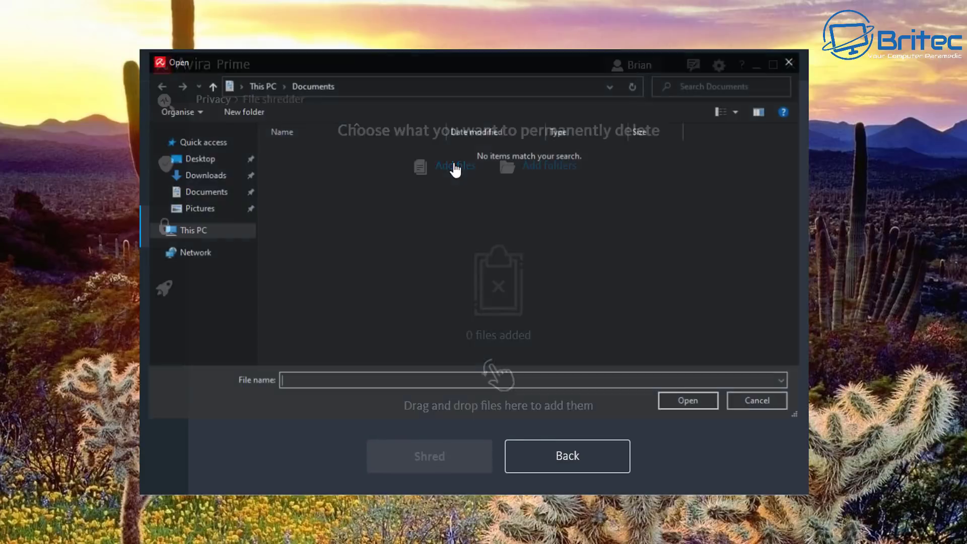
left_click(199, 213)
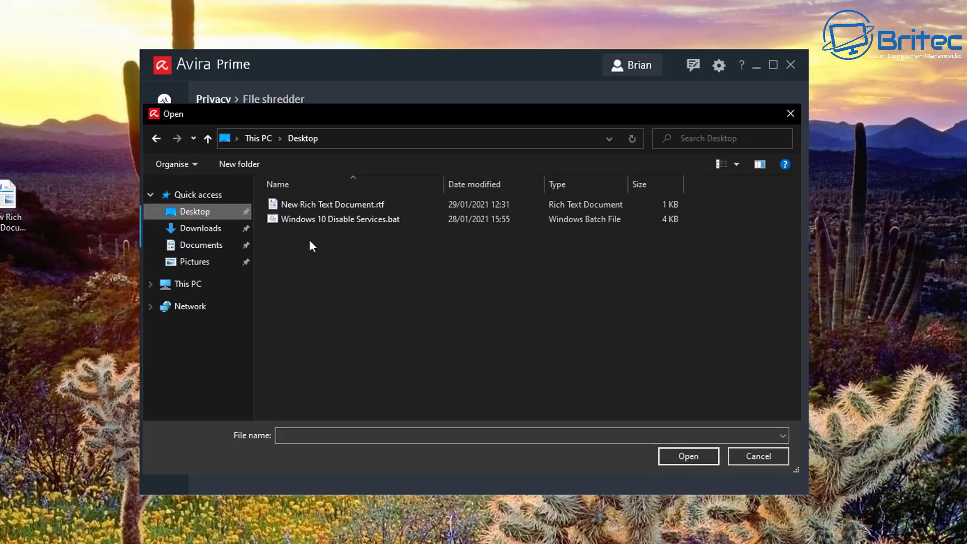
left_click(314, 204)
left_click(693, 454)
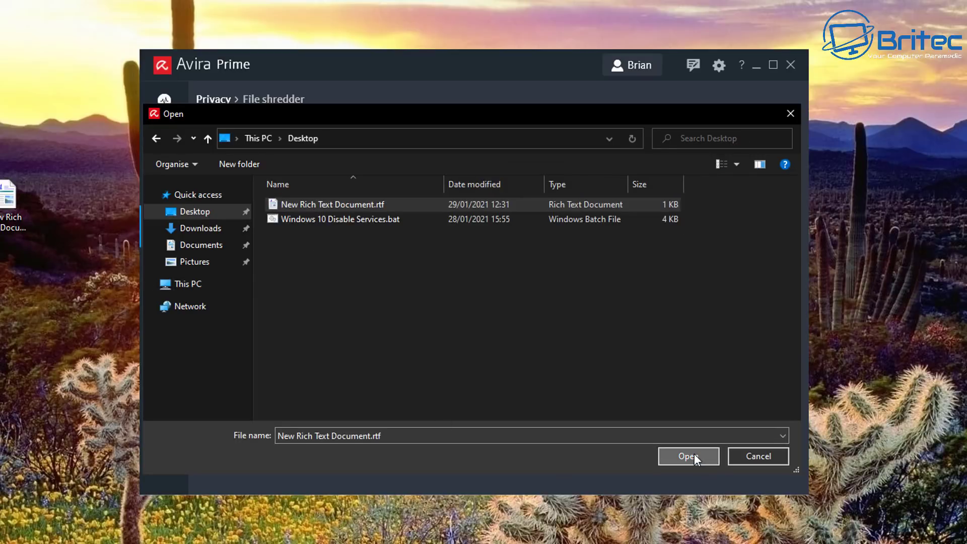
Permanently shred the added document, confirm the deletion, and return to the privacy overview
left_click(417, 455)
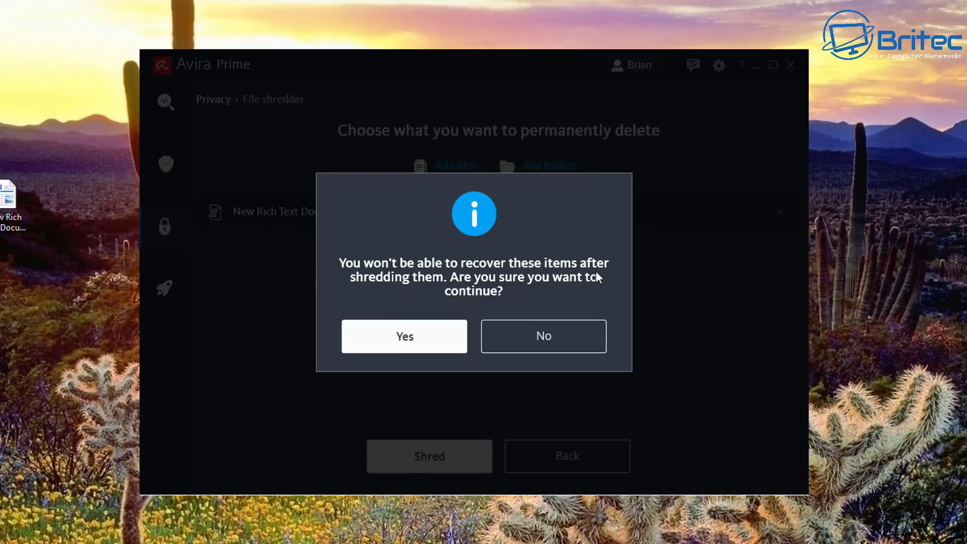
left_click(395, 333)
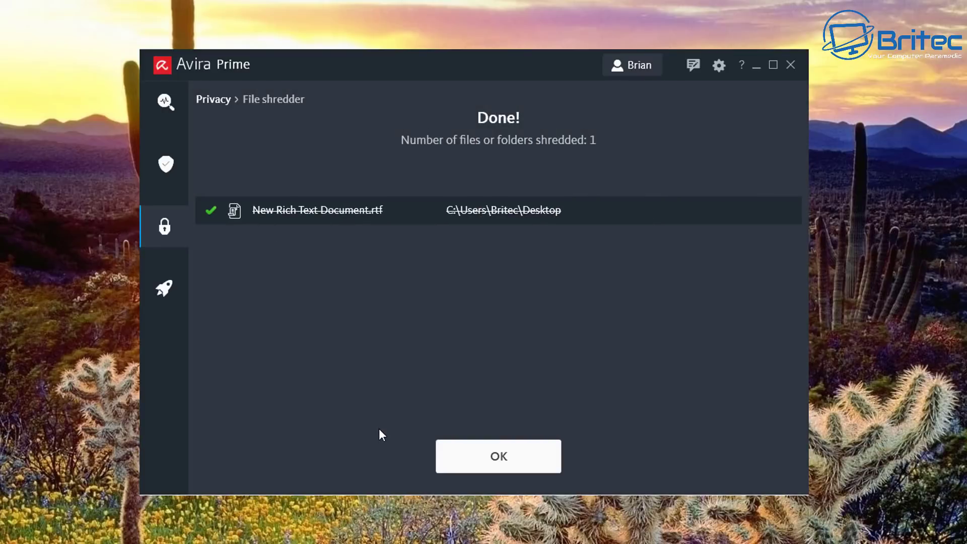
left_click(482, 455)
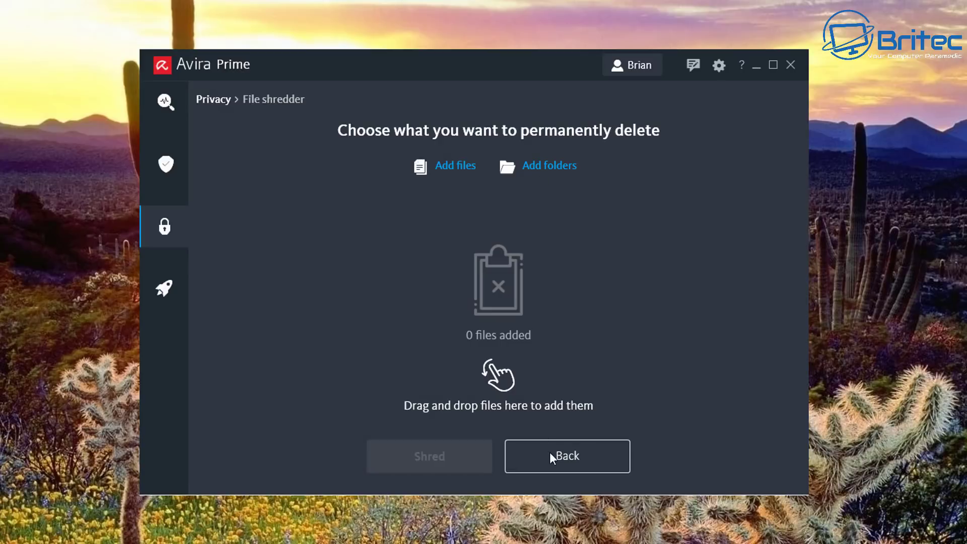
left_click(551, 453)
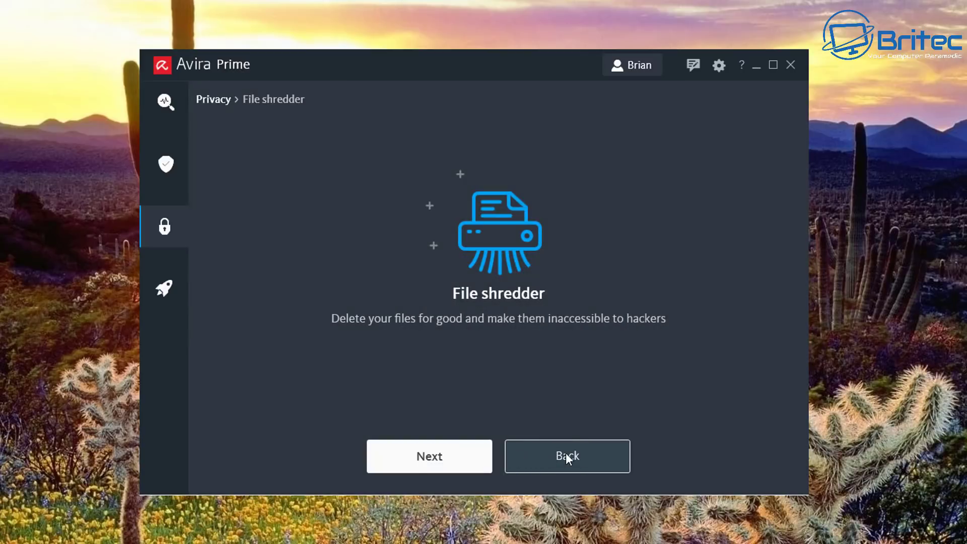
left_click(566, 452)
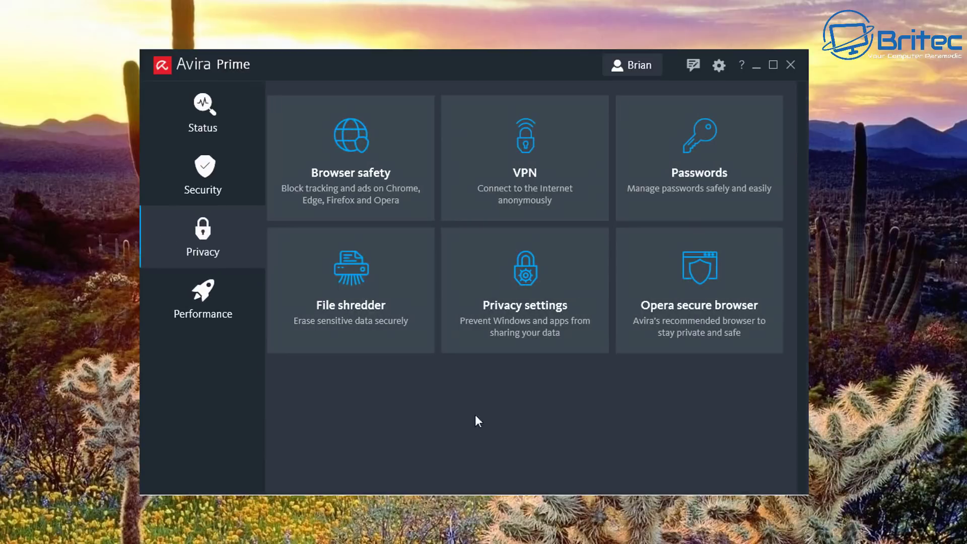
Open Privacy settings, view what the Recommended profile applies, and cancel back to the choice of profiles
left_click(540, 343)
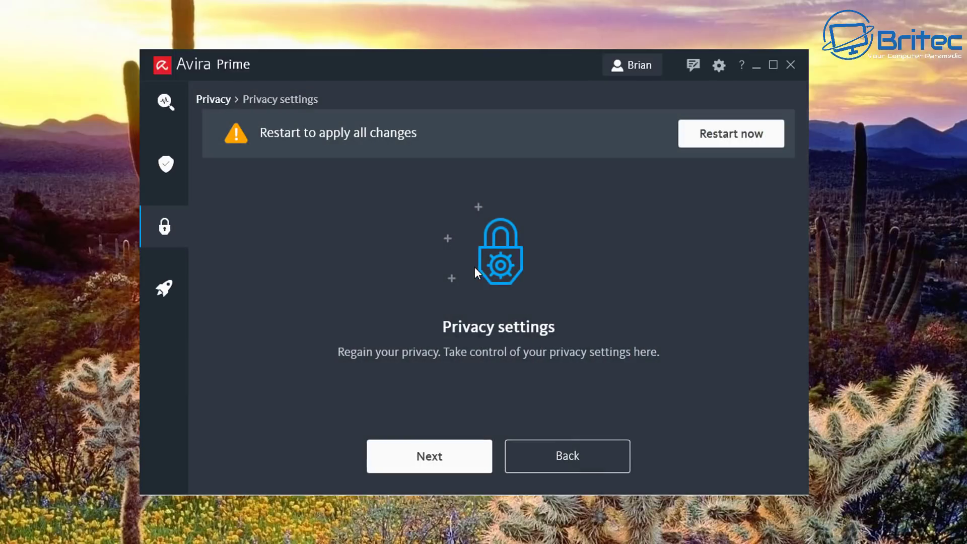
left_click(442, 458)
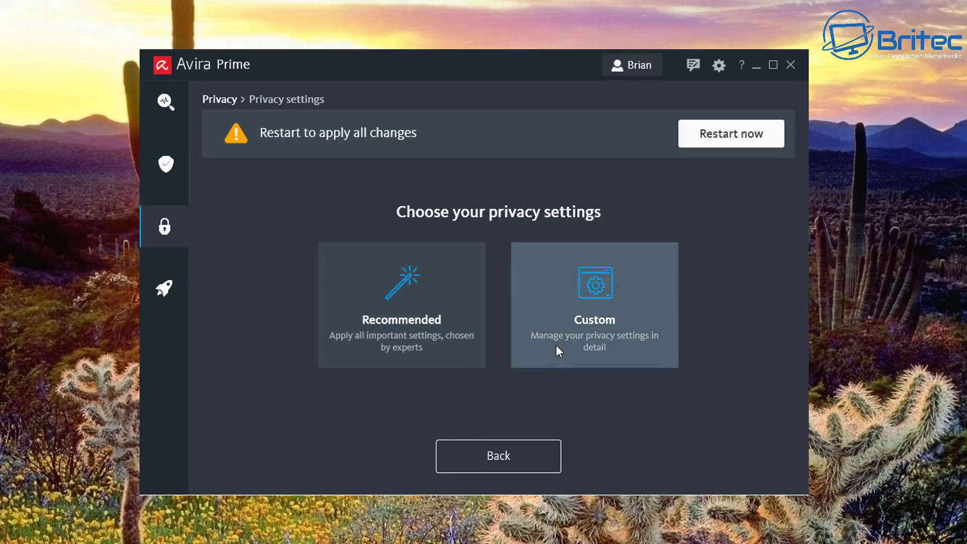
left_click(440, 351)
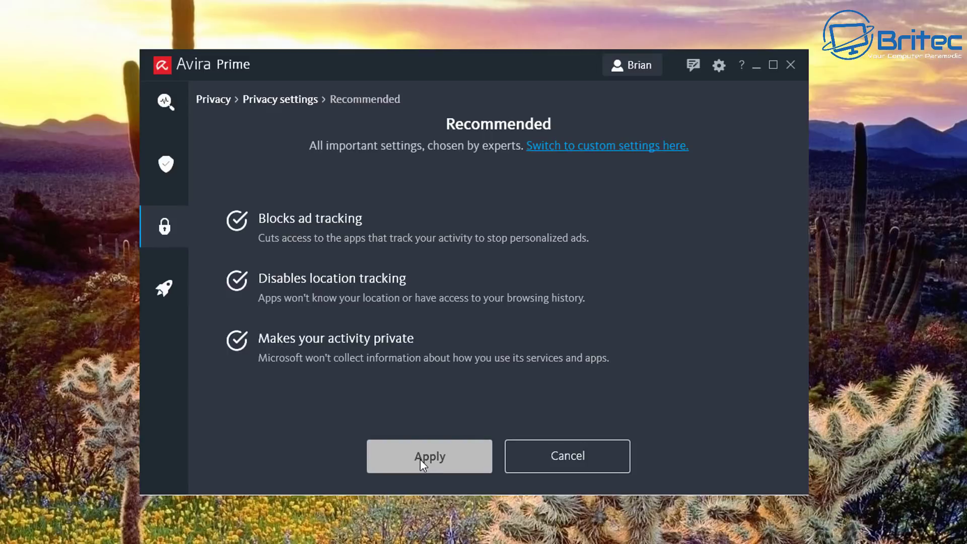
left_click(553, 461)
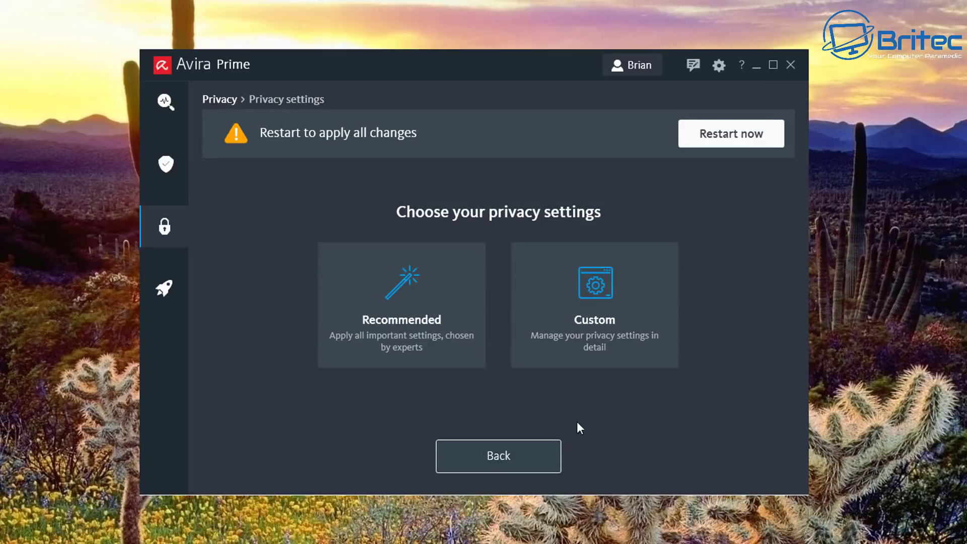
Open the Custom privacy settings and enable "Don't submit data samples" under Sharing data with Microsoft
left_click(597, 356)
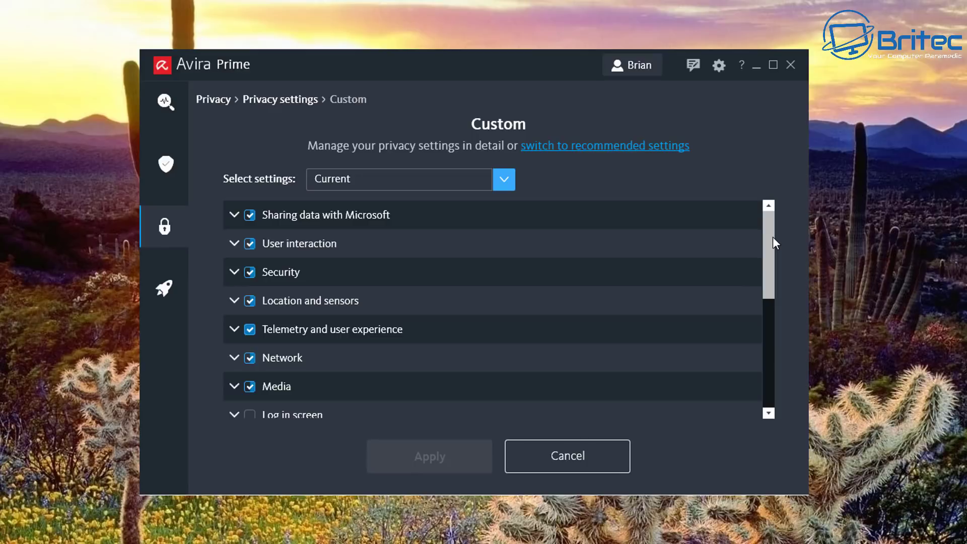
left_click_drag(773, 243, 749, 225)
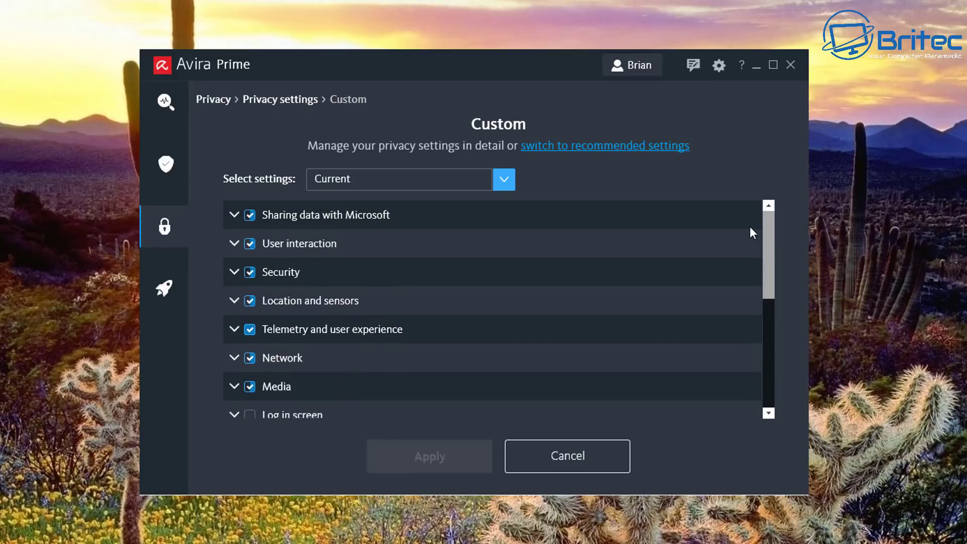
mouse_move(246, 222)
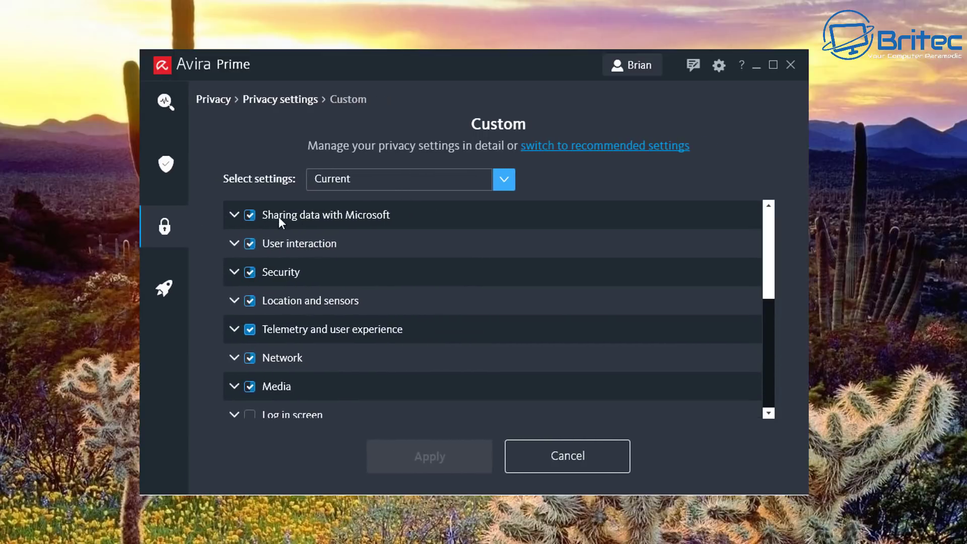
left_click(235, 217)
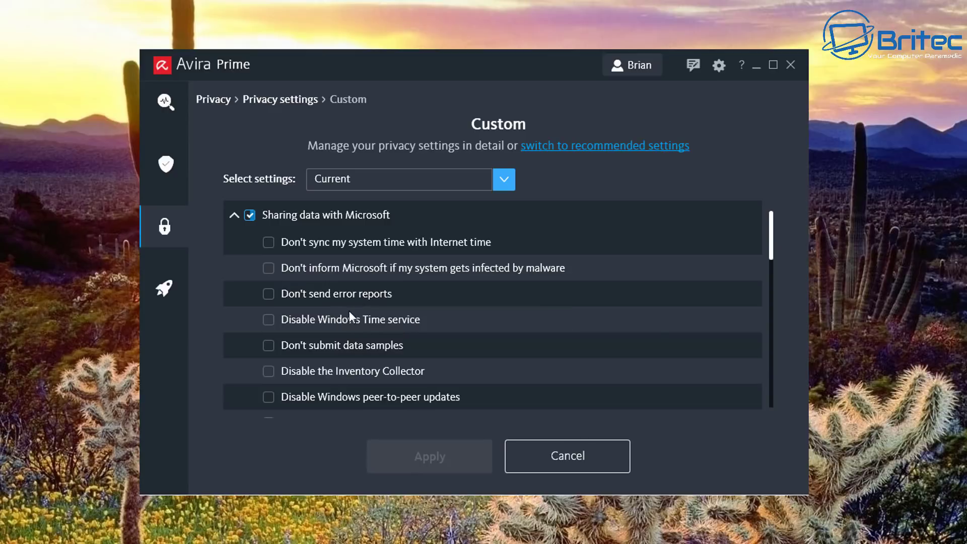
scroll(324, 304, "down", 1)
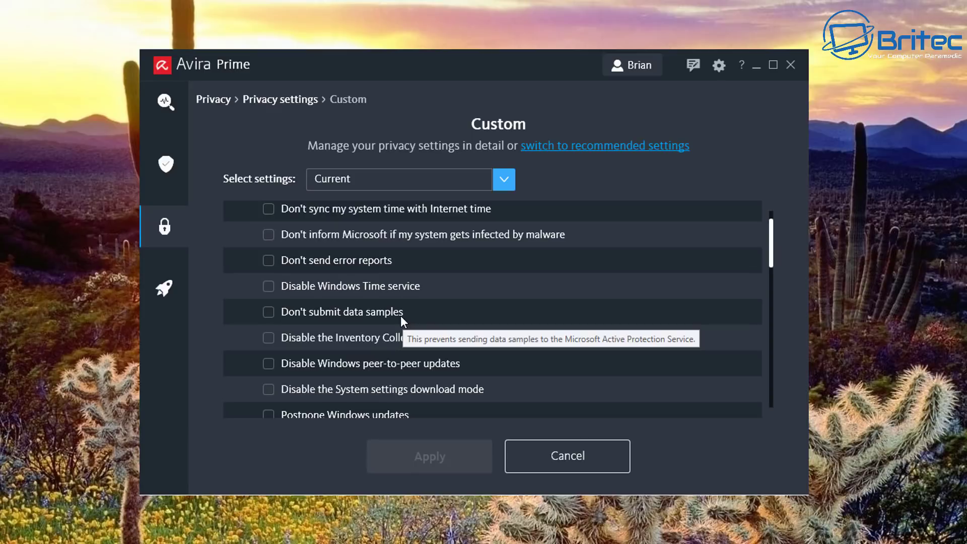
left_click(271, 313)
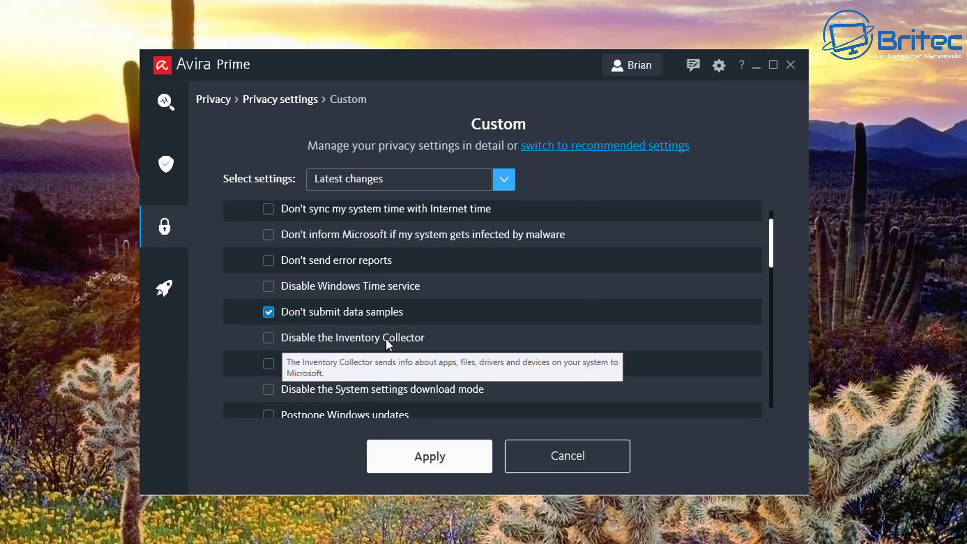
Enable "Postpone Windows updates", apply the custom privacy settings, and restart the computer
scroll(488, 348, "down", 1)
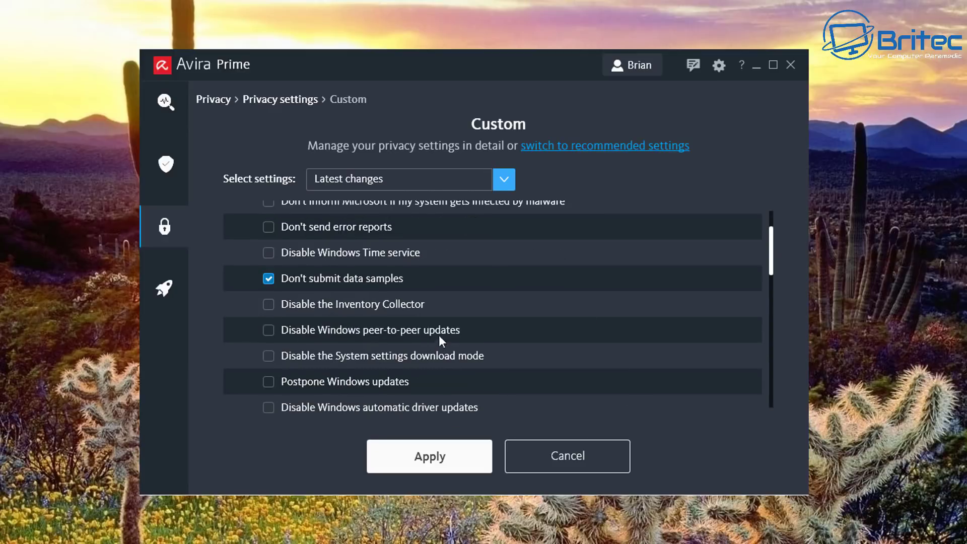
scroll(488, 334, "down", 3)
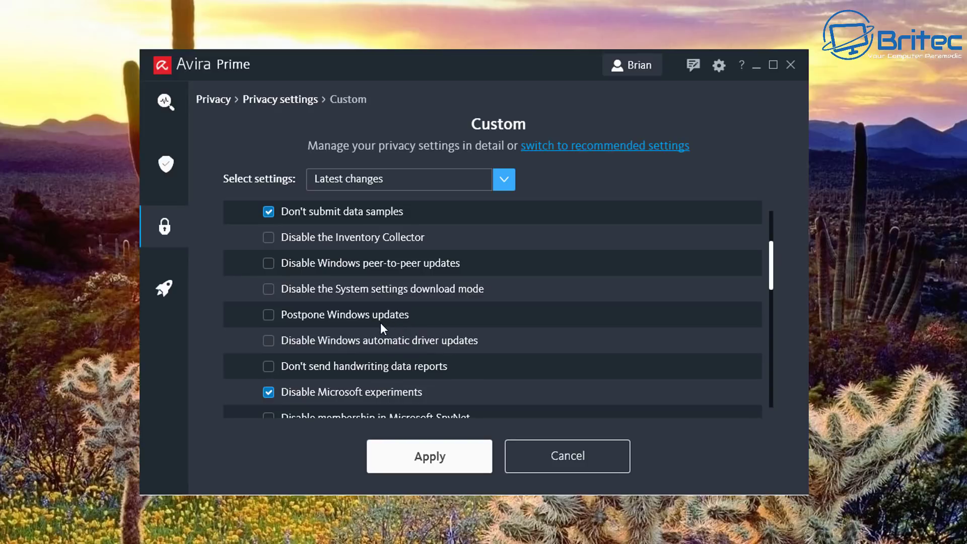
left_click(271, 316)
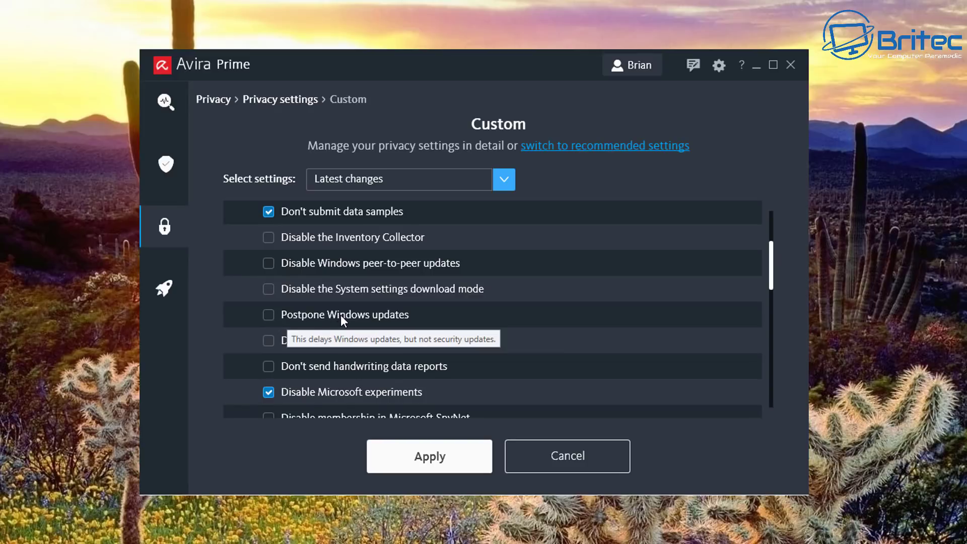
left_click(268, 315)
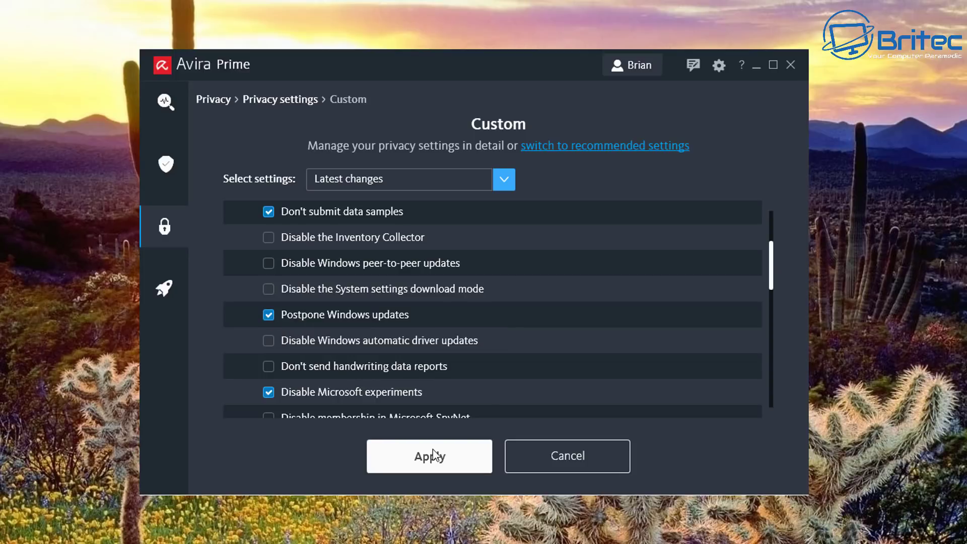
left_click(431, 458)
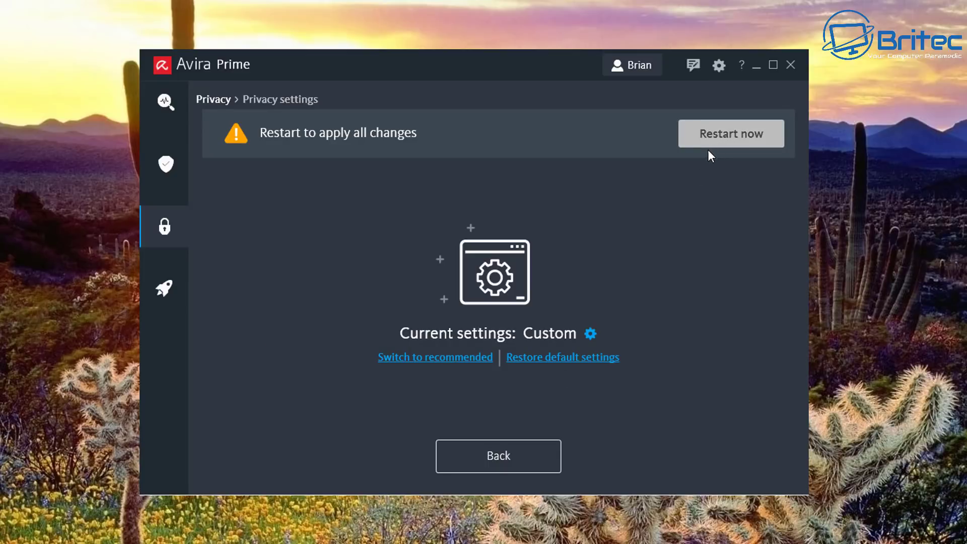
left_click(718, 139)
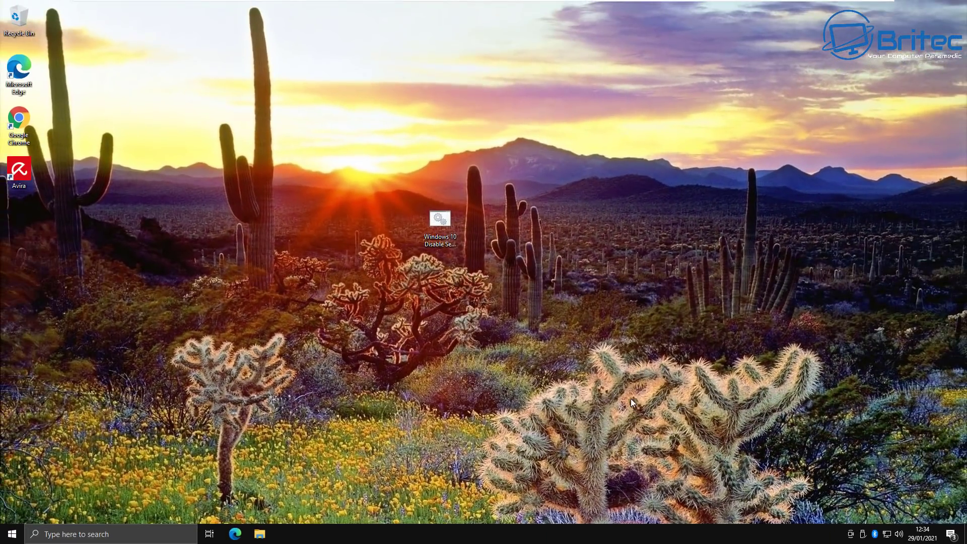
Switch to Windows Settings and check the Windows Update page for the notice about settings managed by the organisation
left_click(11, 532)
left_click(12, 489)
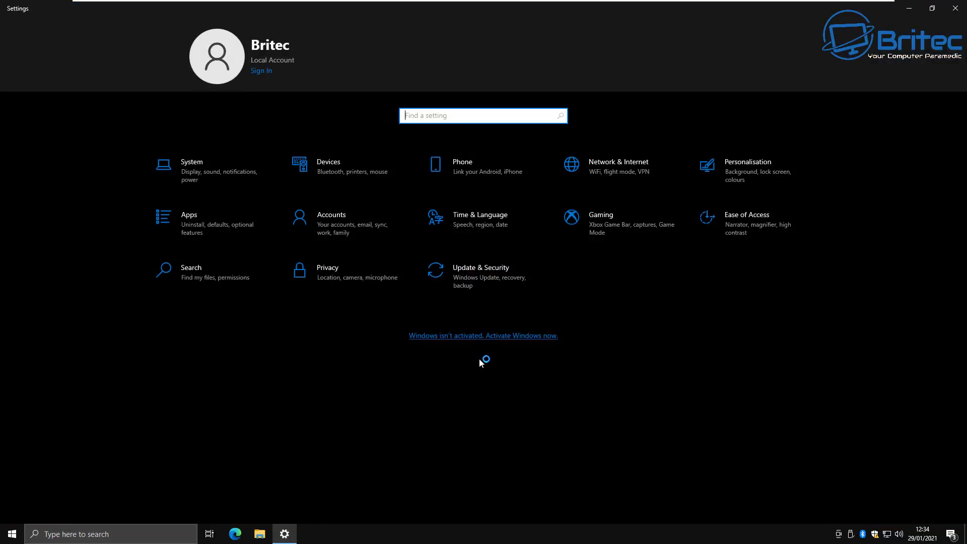
left_click(475, 275)
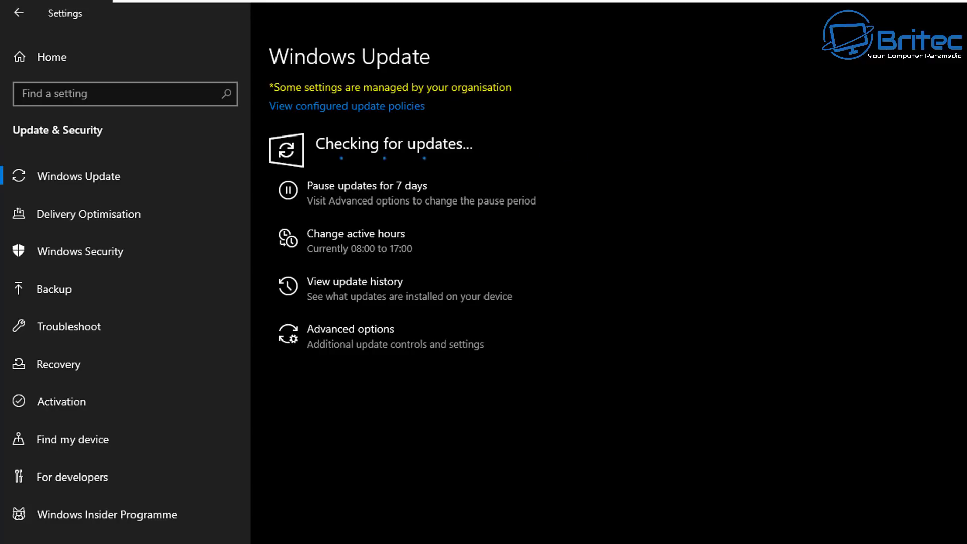
left_click_drag(272, 88, 512, 87)
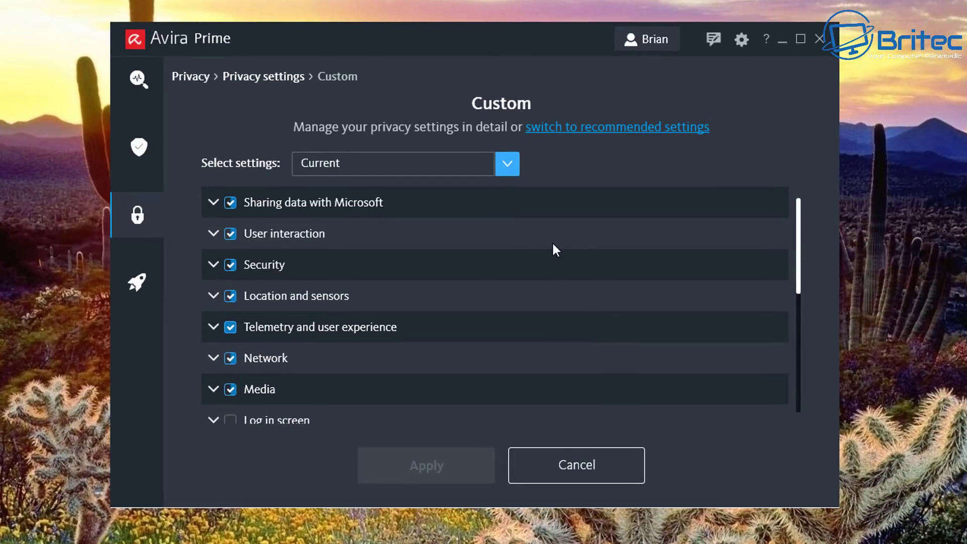
Try changing the OneDrive category's selection in the Custom privacy settings
scroll(379, 294, "down", 5)
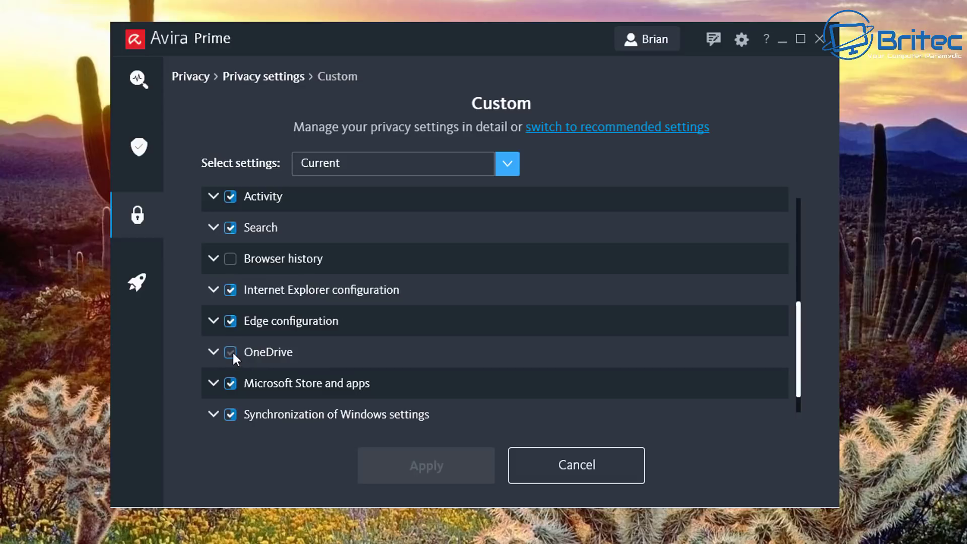
left_click(230, 351)
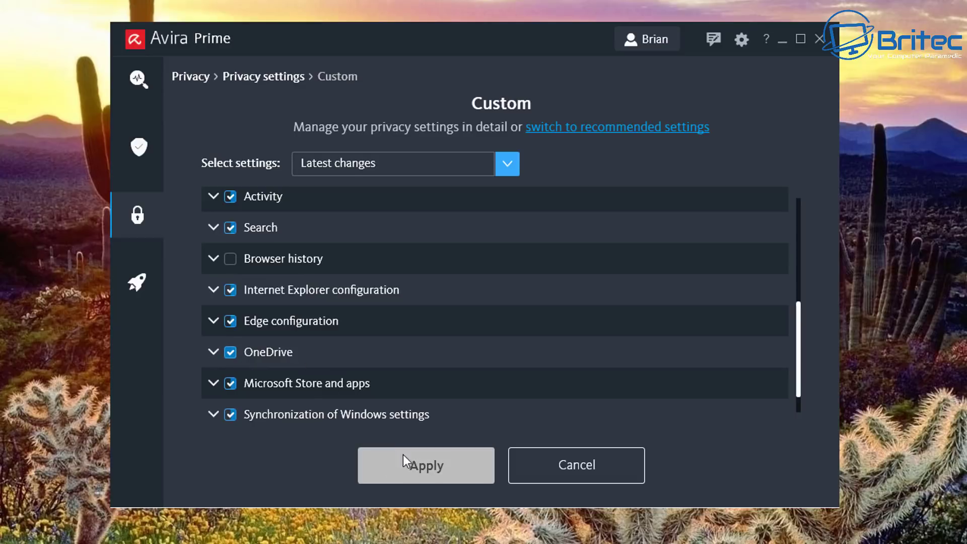
scroll(370, 360, "down", 1)
scroll(368, 362, "up", 6)
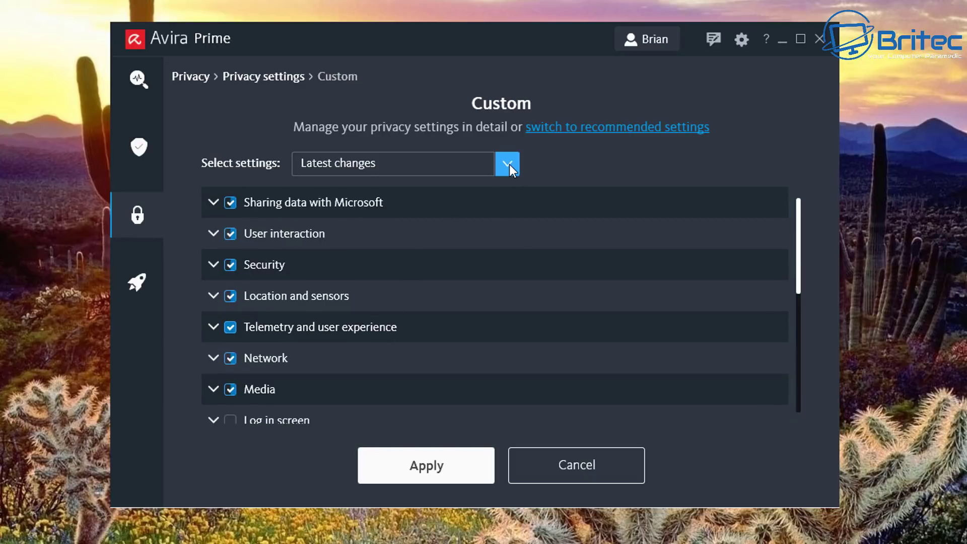
View the available privacy settings presets and cancel the Custom settings without applying changes
left_click(508, 164)
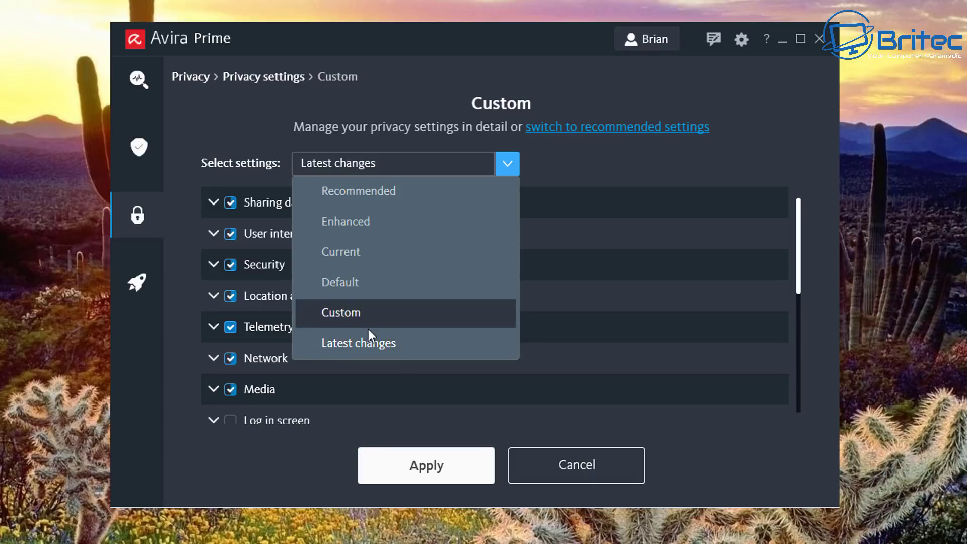
left_click(266, 141)
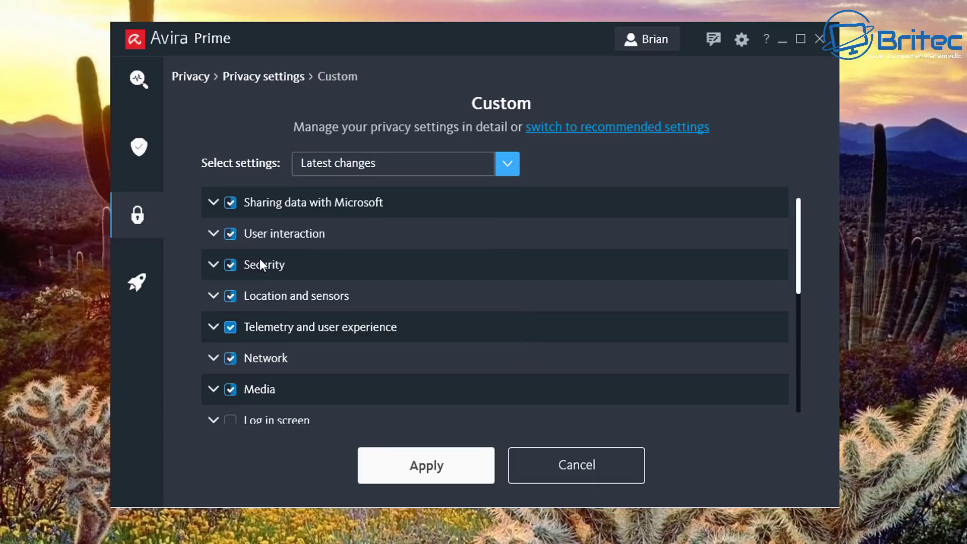
left_click(556, 461)
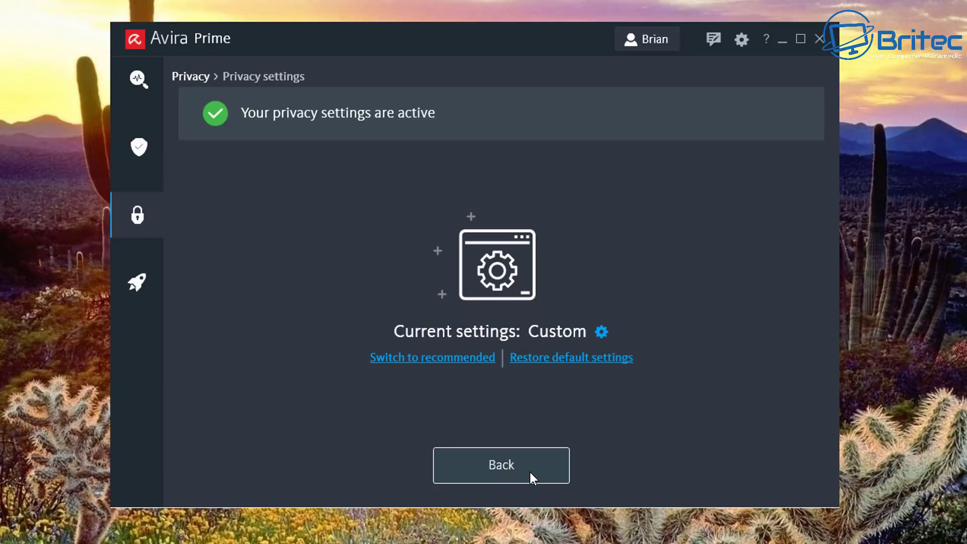
From the privacy overview, view the Opera secure browser offer and go back without installing it
left_click(530, 472)
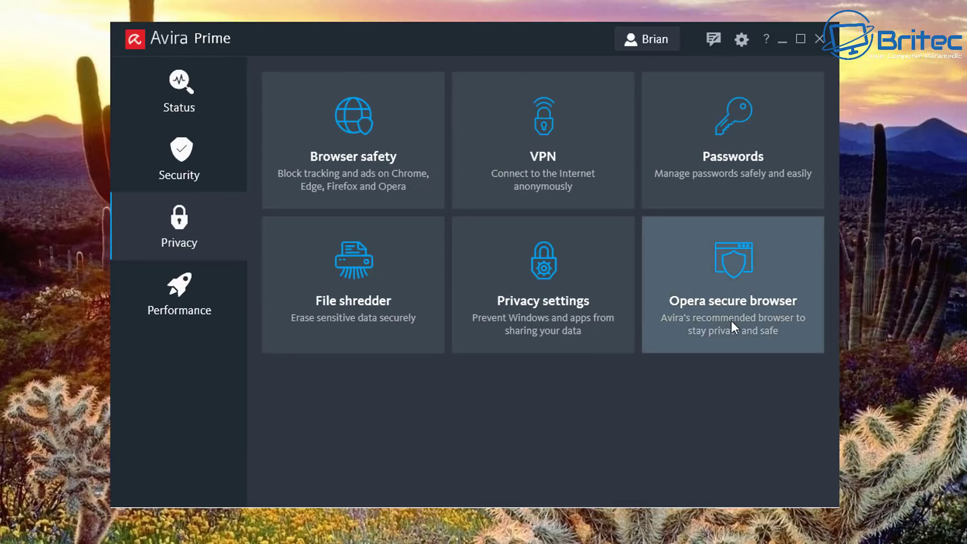
left_click(730, 322)
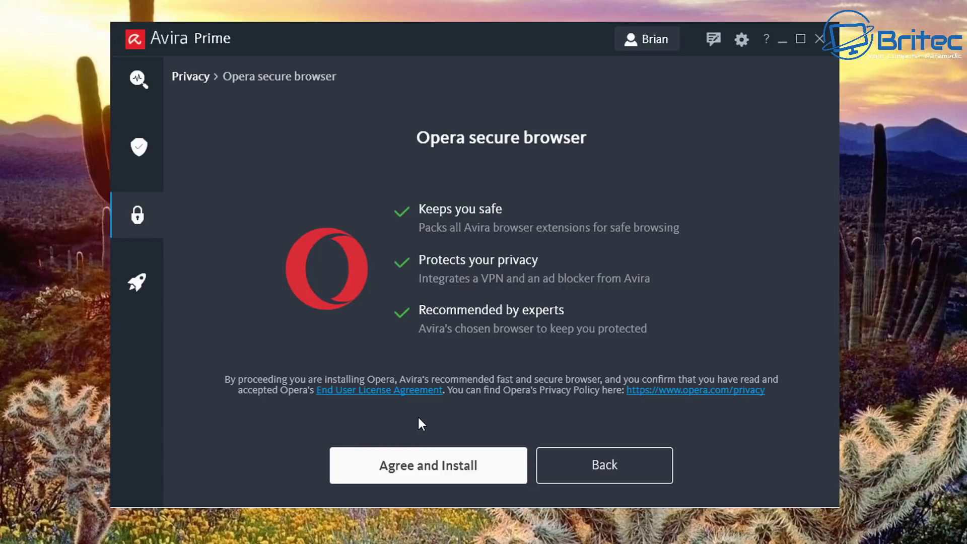
left_click(632, 460)
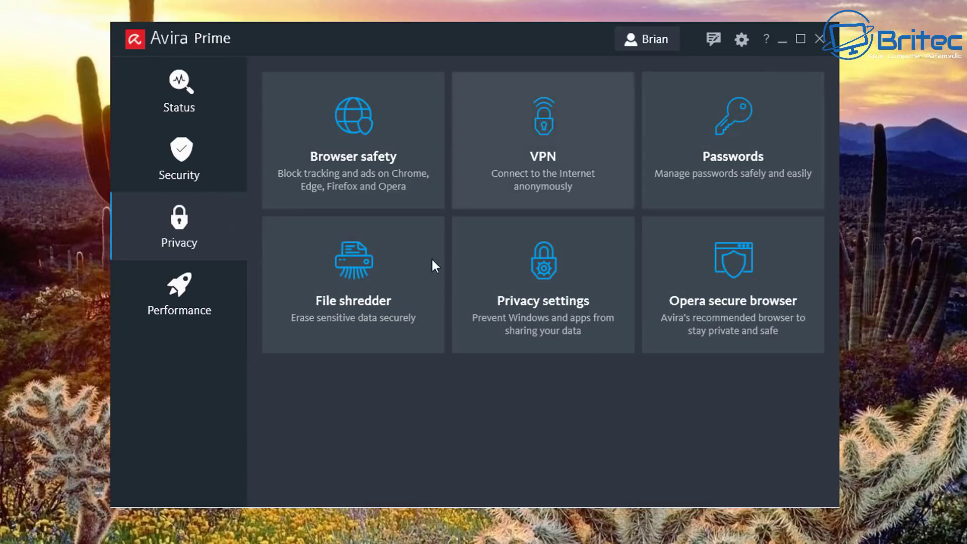
Run an Optimizer scan from the Performance features and return to the performance overview without optimizing
left_click(195, 308)
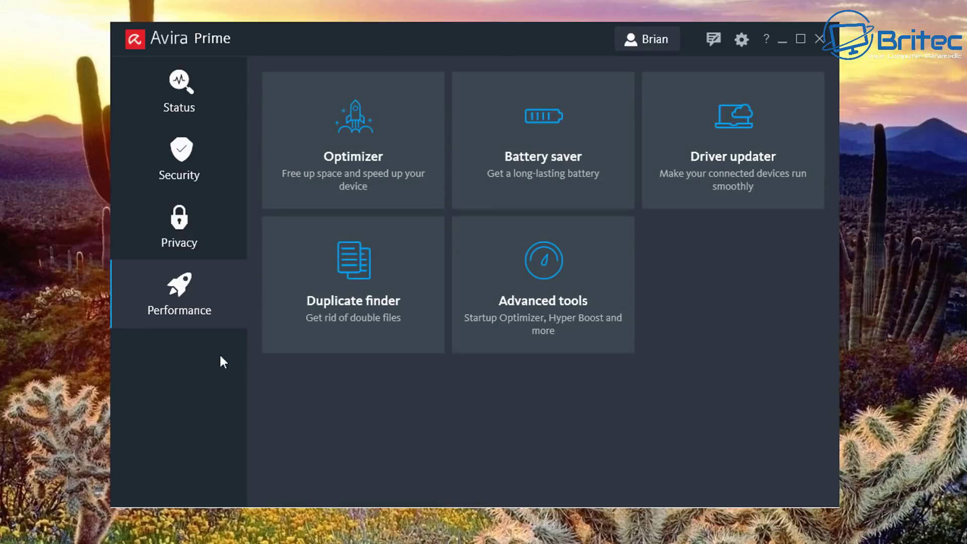
left_click(367, 185)
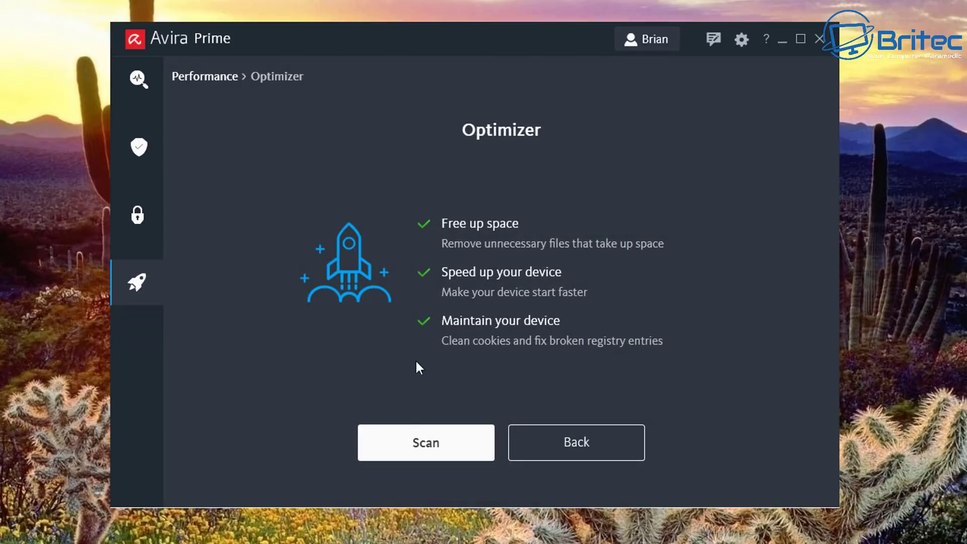
left_click(435, 450)
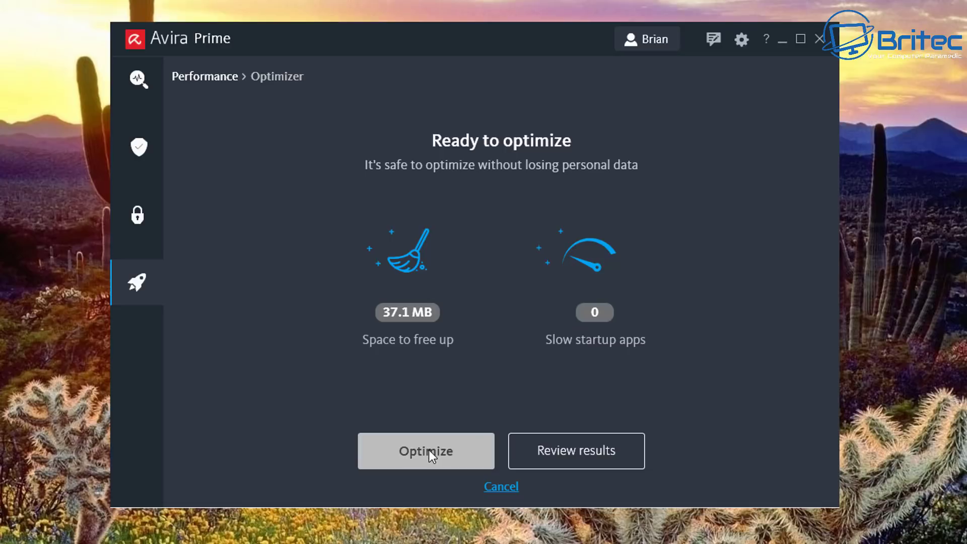
left_click(503, 487)
left_click(553, 449)
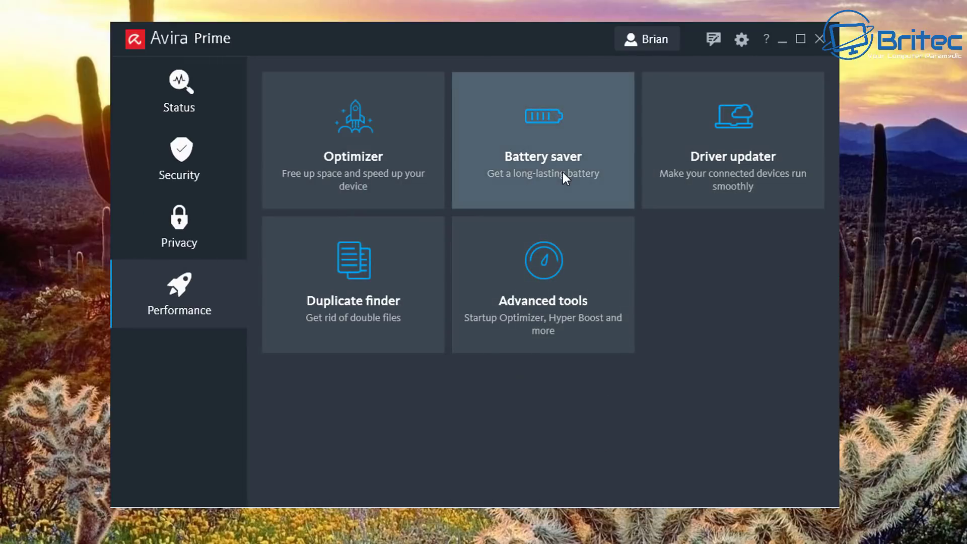
Open Battery saver to view the power modes, and examine the Startup optimizer options in Avira System Speedup Pro
left_click(563, 171)
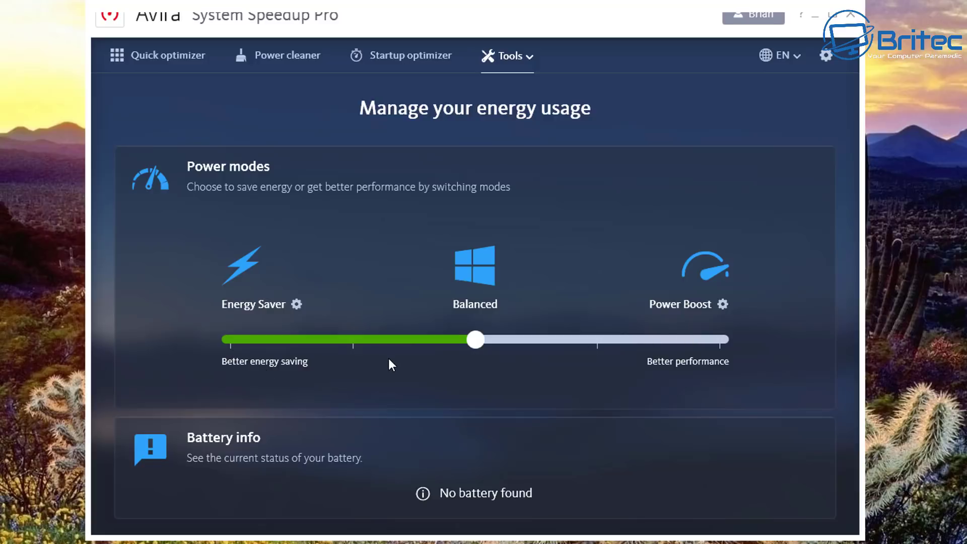
left_click(400, 60)
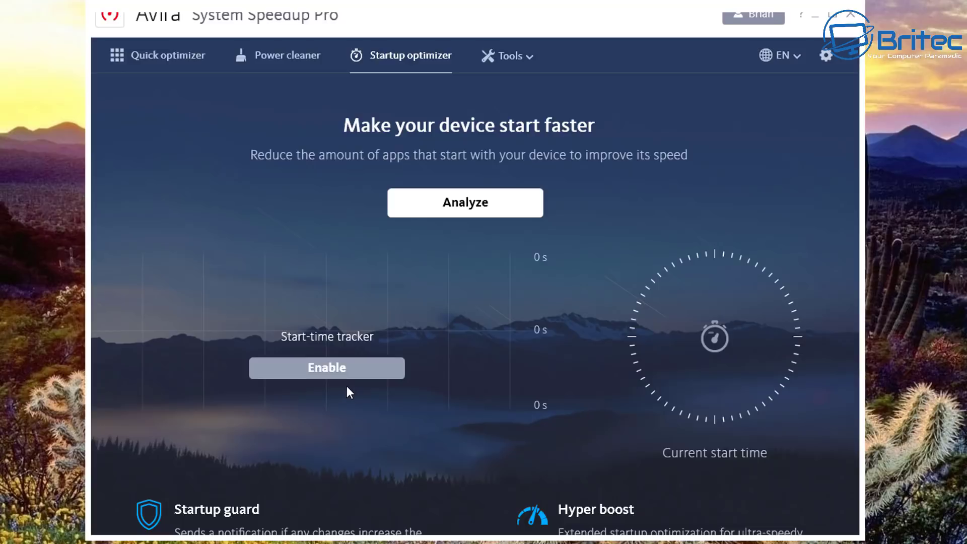
scroll(351, 402, "down", 4)
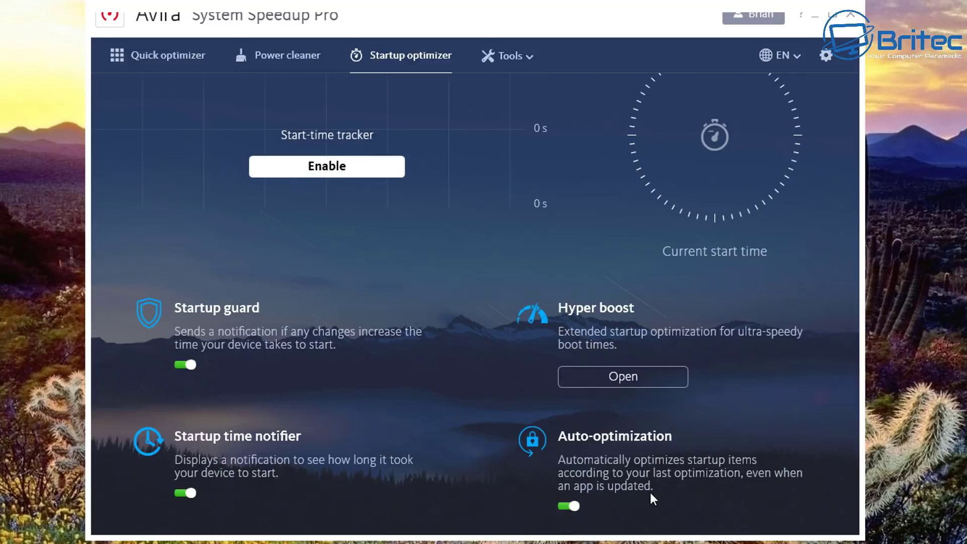
Enable the start-time tracker in Startup optimizer
scroll(652, 493, "up", 3)
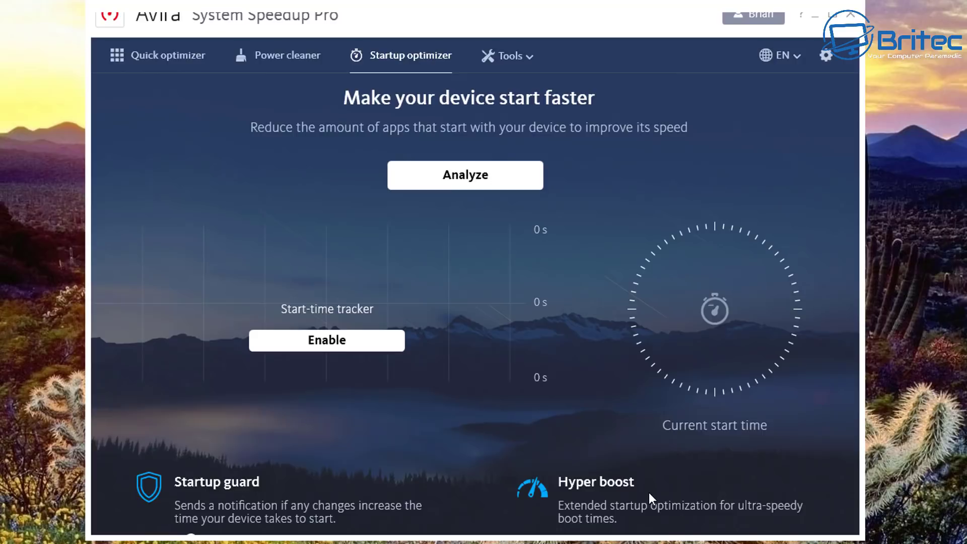
scroll(648, 491, "up", 1)
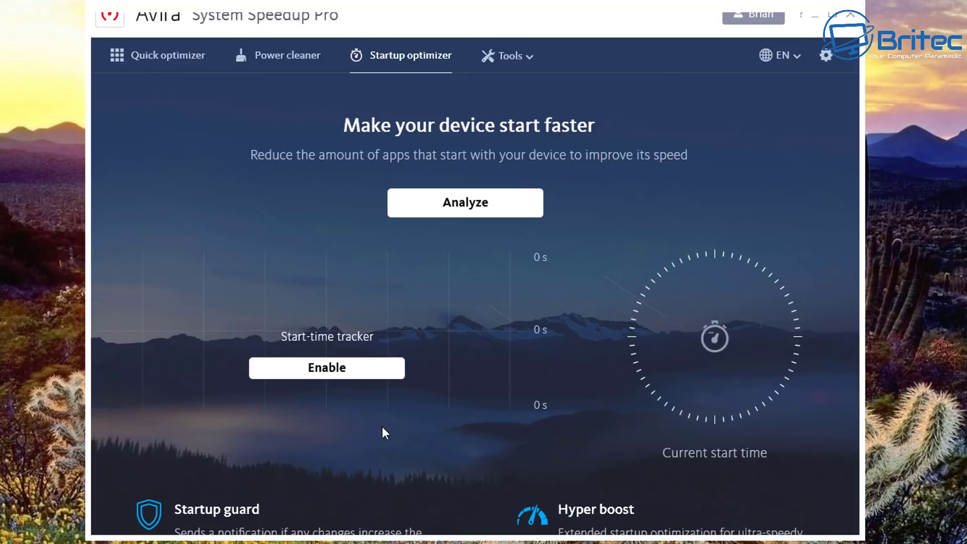
left_click(334, 374)
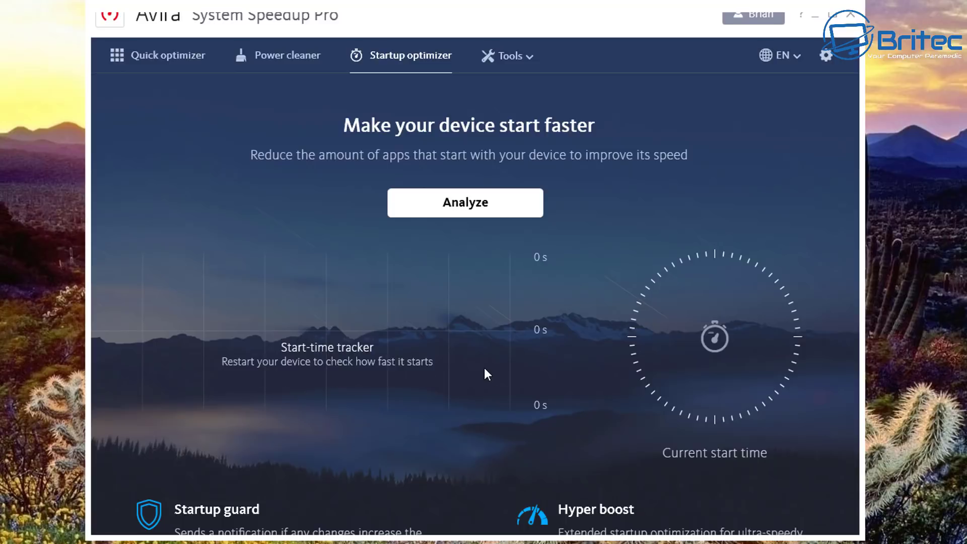
View the Power cleaner and Quick optimizer pages, and open the additional scan options for Power cleaner
left_click(294, 62)
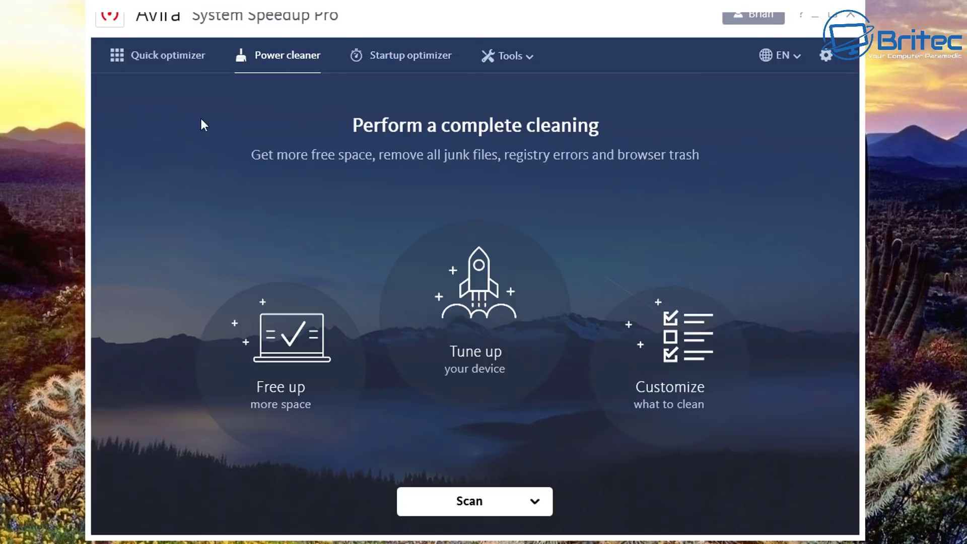
left_click(161, 56)
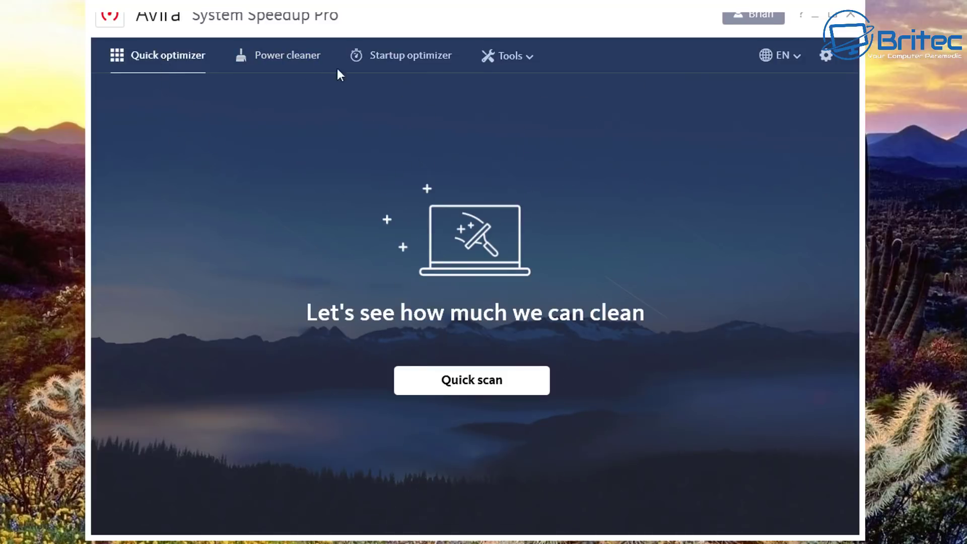
left_click(281, 50)
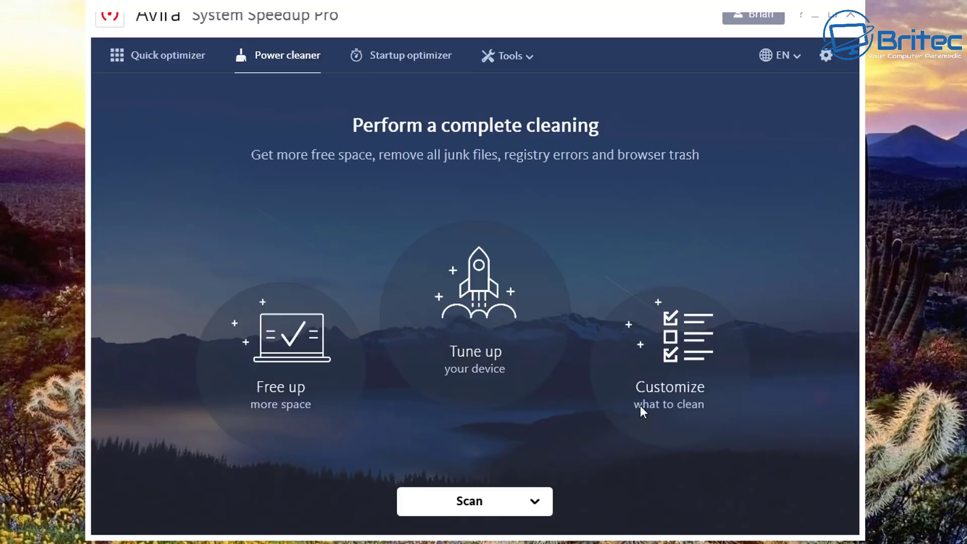
left_click(532, 499)
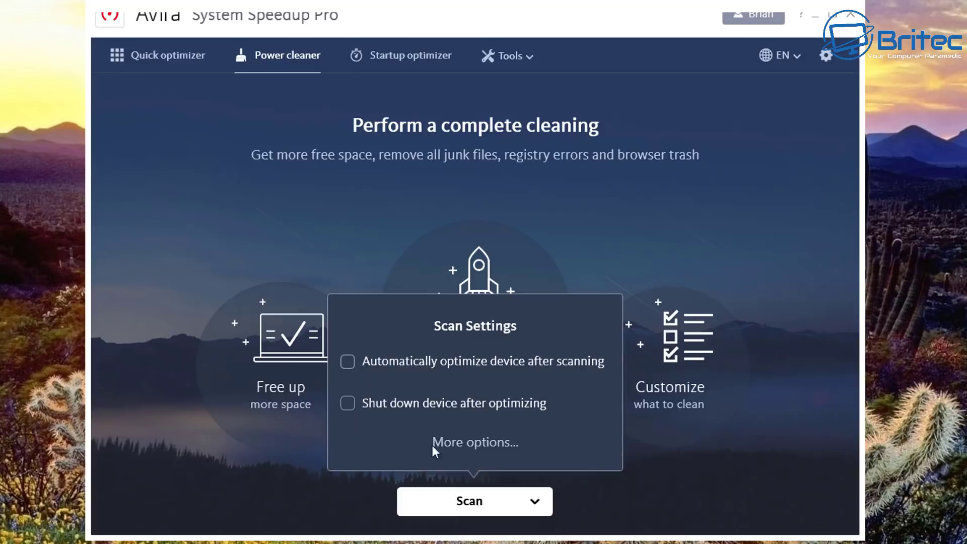
left_click(463, 442)
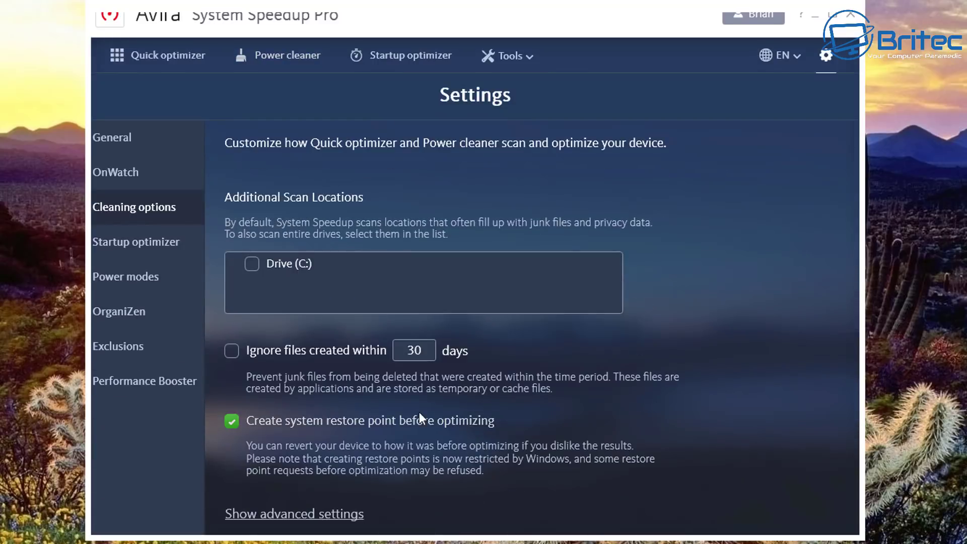
Review the cleaning options and select Drive (C:) as an additional scan location
scroll(422, 404, "down", 1)
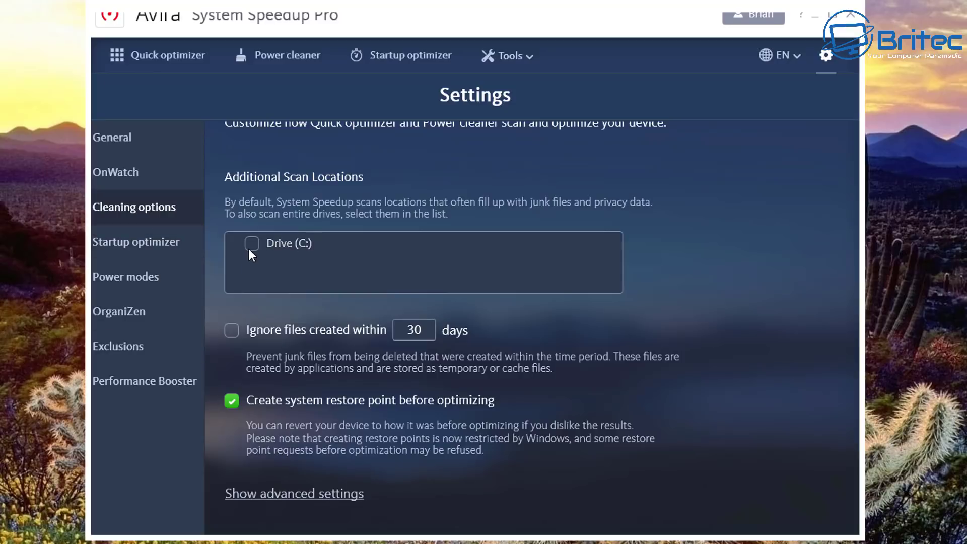
scroll(279, 327, "up", 1)
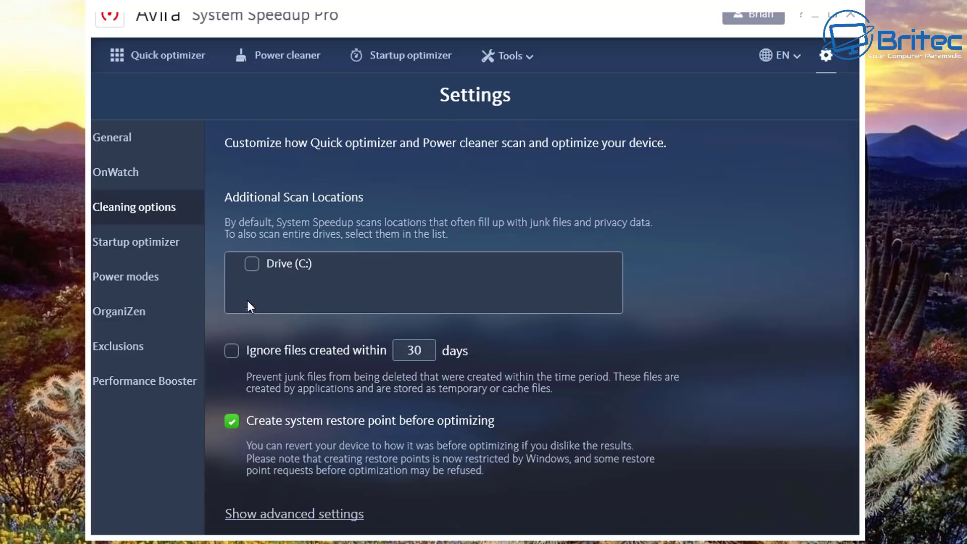
left_click(253, 265)
Examine the settings for Startup optimizer, Power modes and OrganiZen, including the peripheral options and file types
left_click(152, 244)
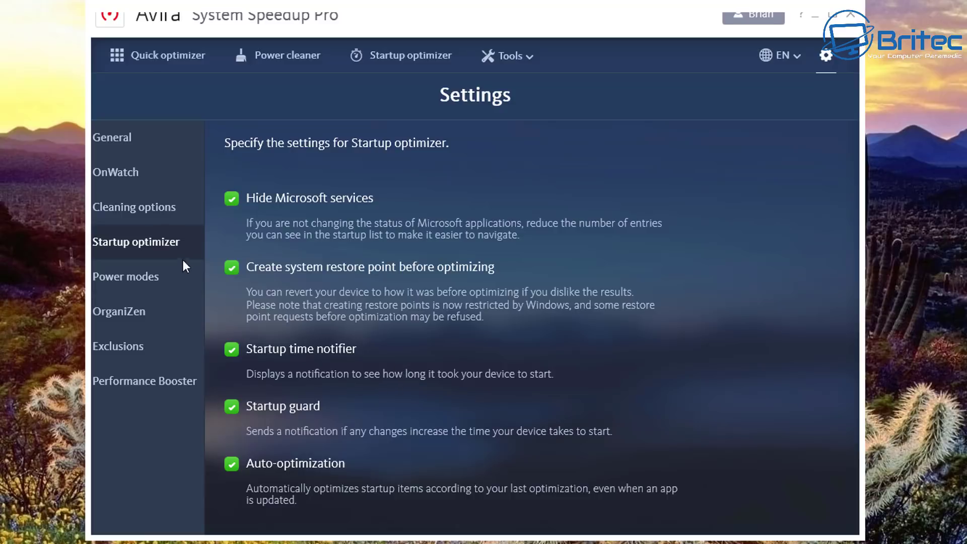
left_click(144, 275)
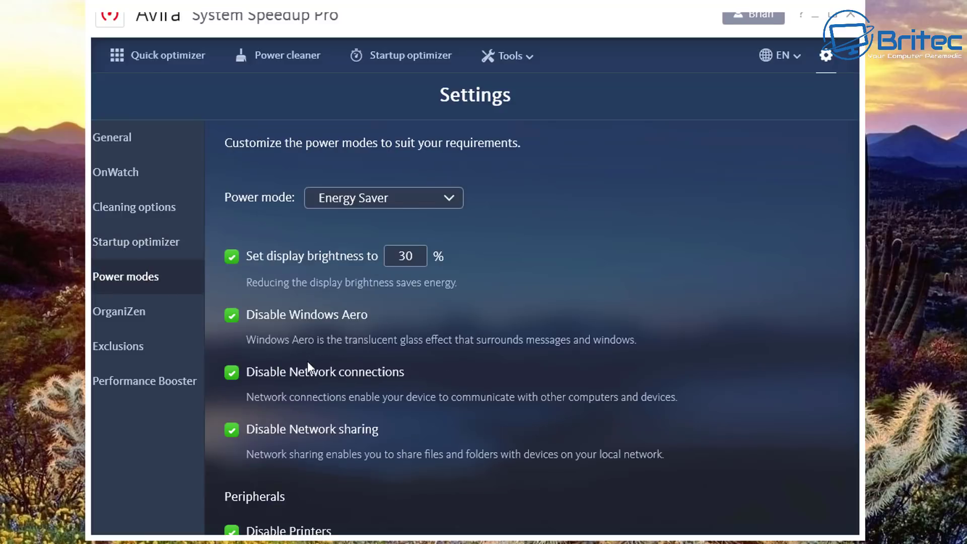
scroll(309, 370, "down", 4)
scroll(386, 399, "down", 1)
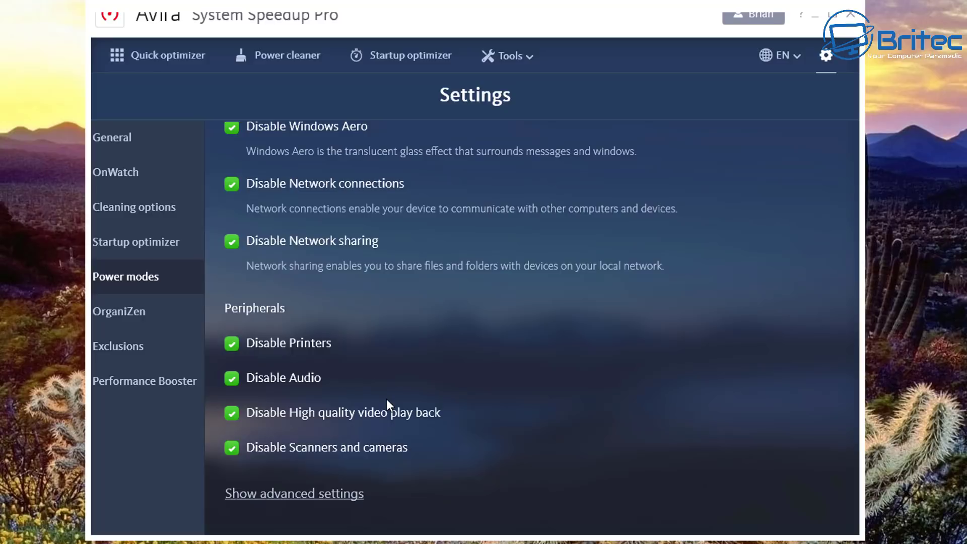
left_click(138, 313)
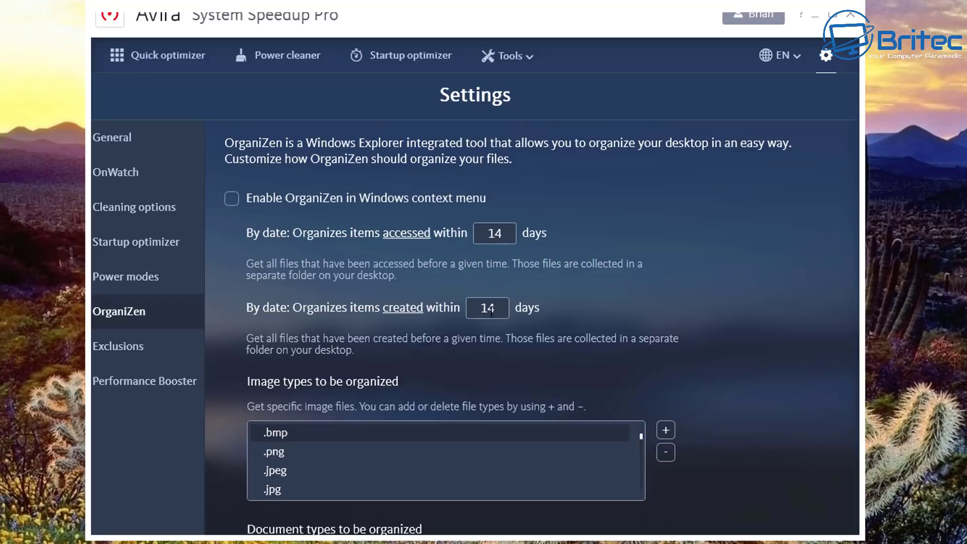
scroll(394, 470, "down", 1)
scroll(394, 470, "down", 2)
scroll(723, 467, "down", 3)
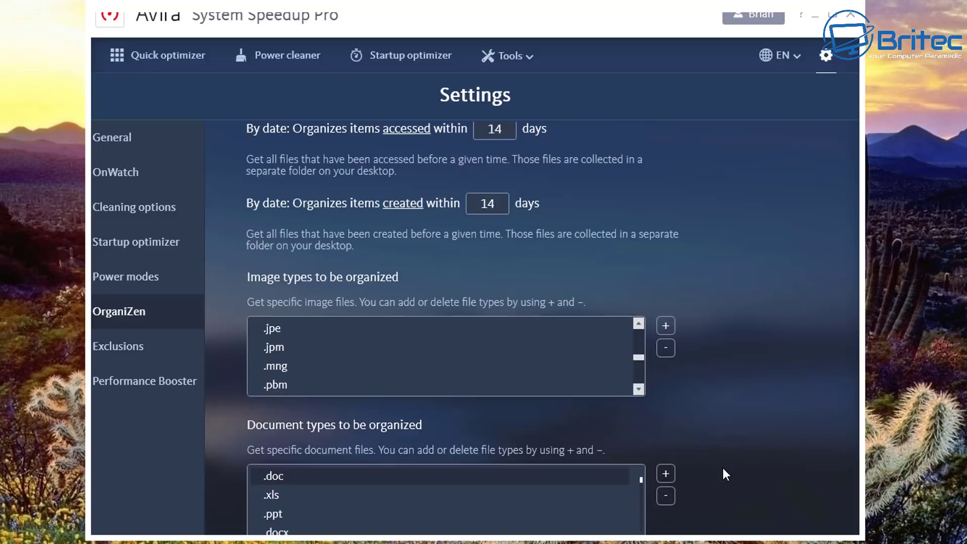
View the Exclusions settings, cancel choosing a file to exclude, and check the available exclusion list types
left_click(118, 345)
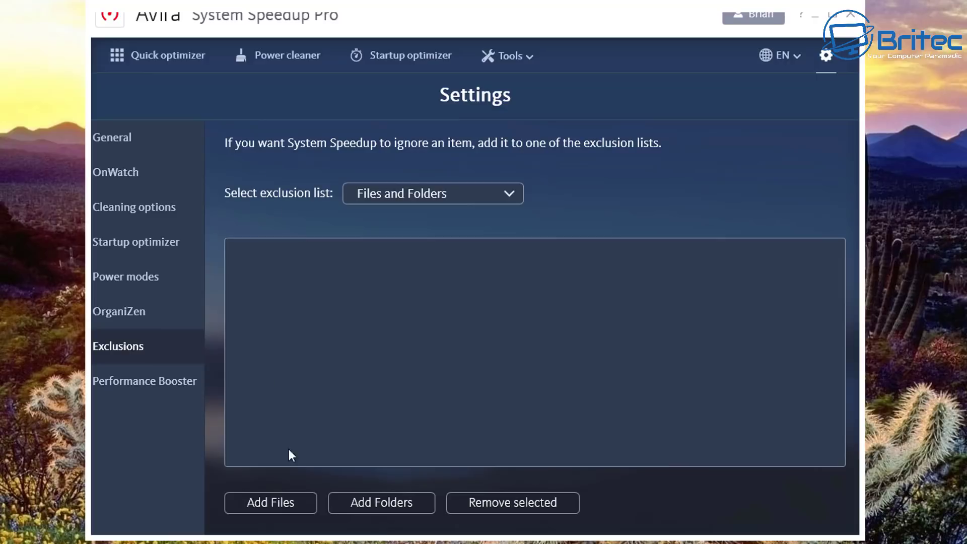
left_click(282, 506)
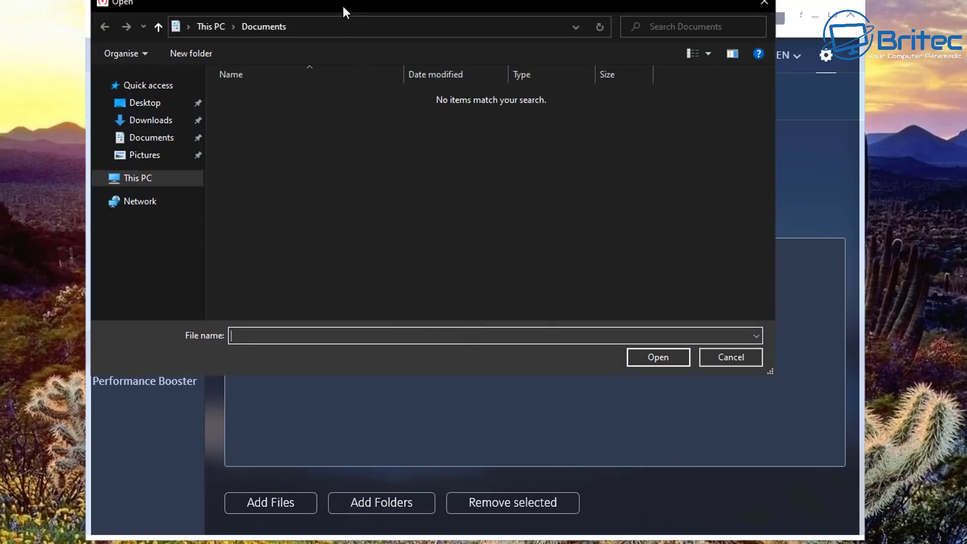
left_click_drag(343, 4, 425, 76)
left_click(804, 435)
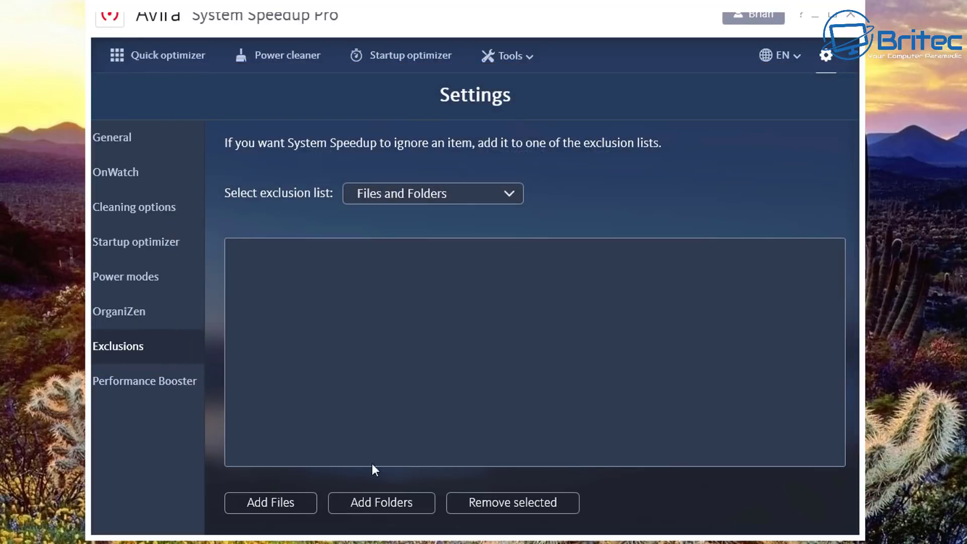
left_click(508, 193)
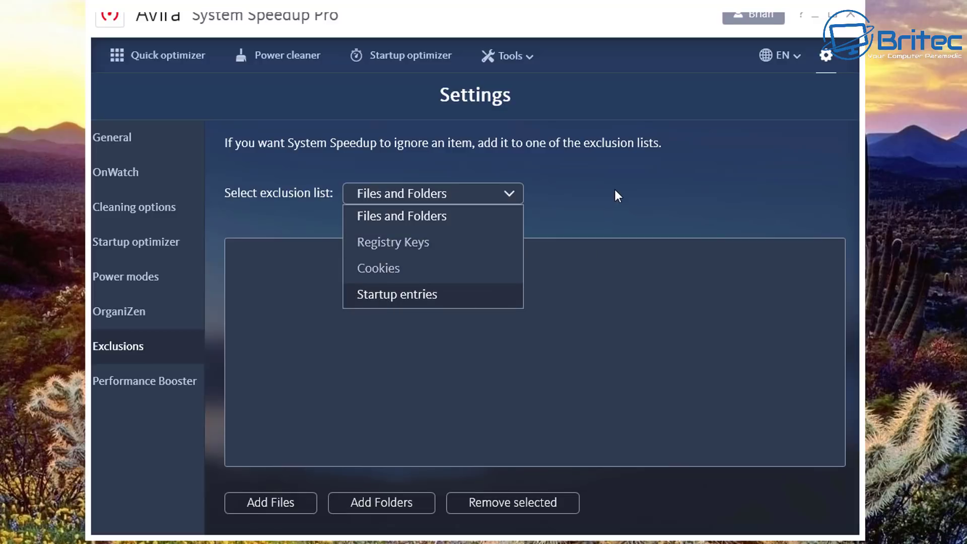
left_click(574, 231)
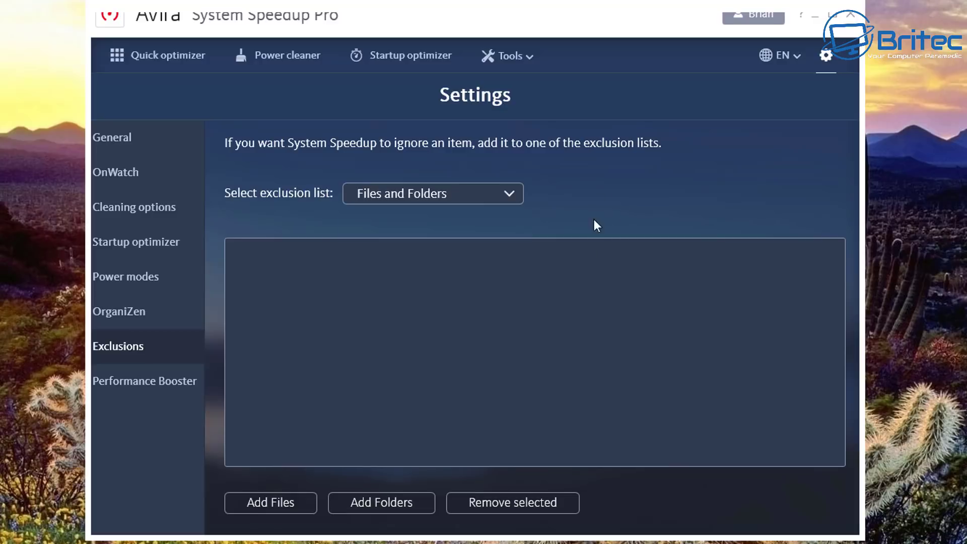
View the Performance Booster, OnWatch and General settings, and show the advanced general settings
left_click(120, 388)
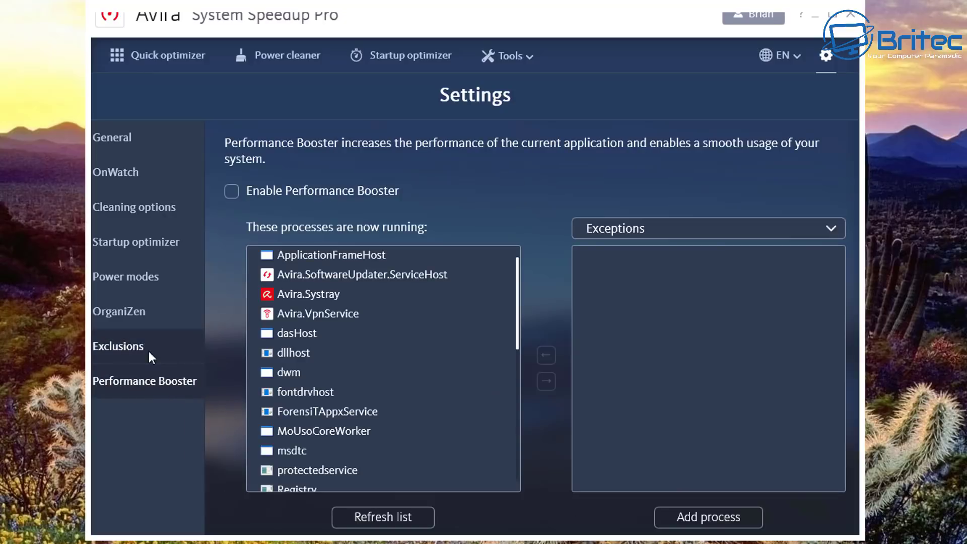
left_click(125, 174)
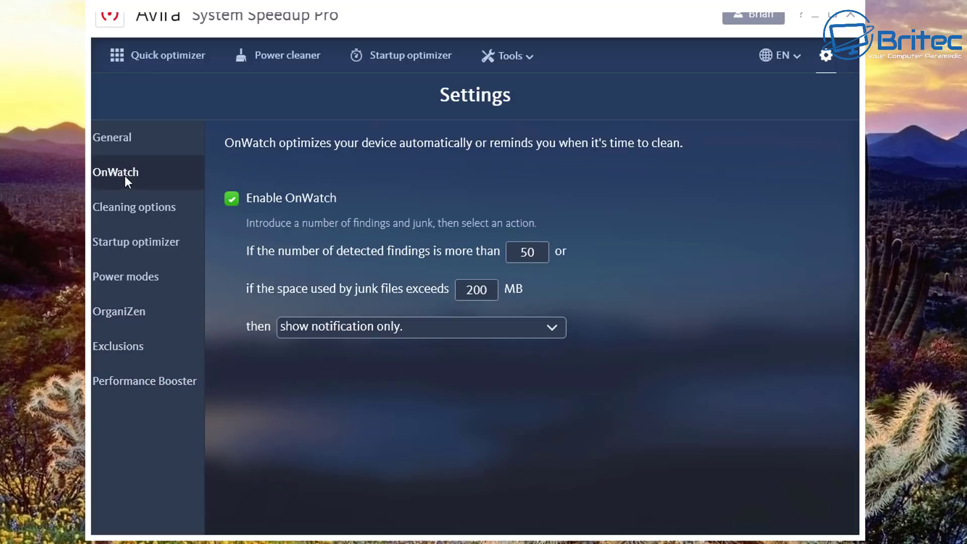
left_click(111, 144)
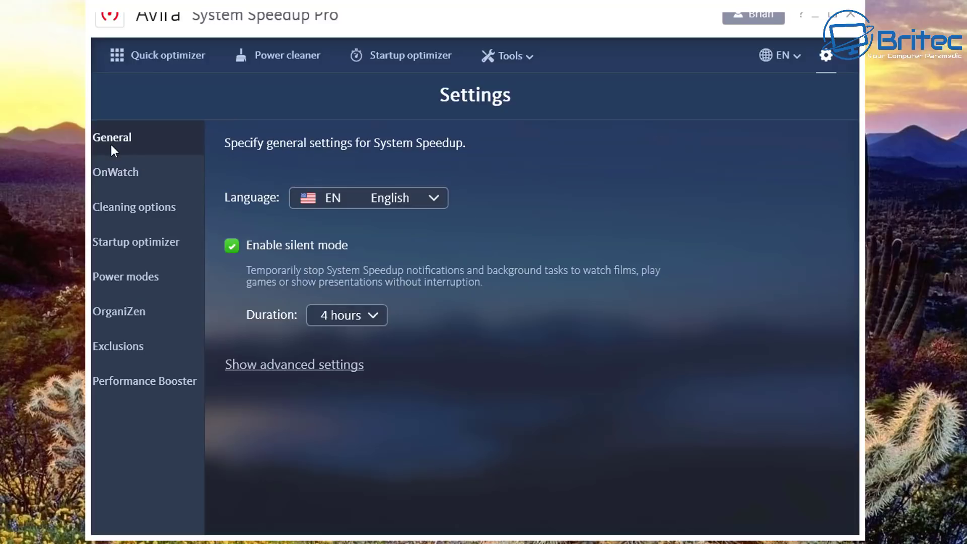
left_click(271, 367)
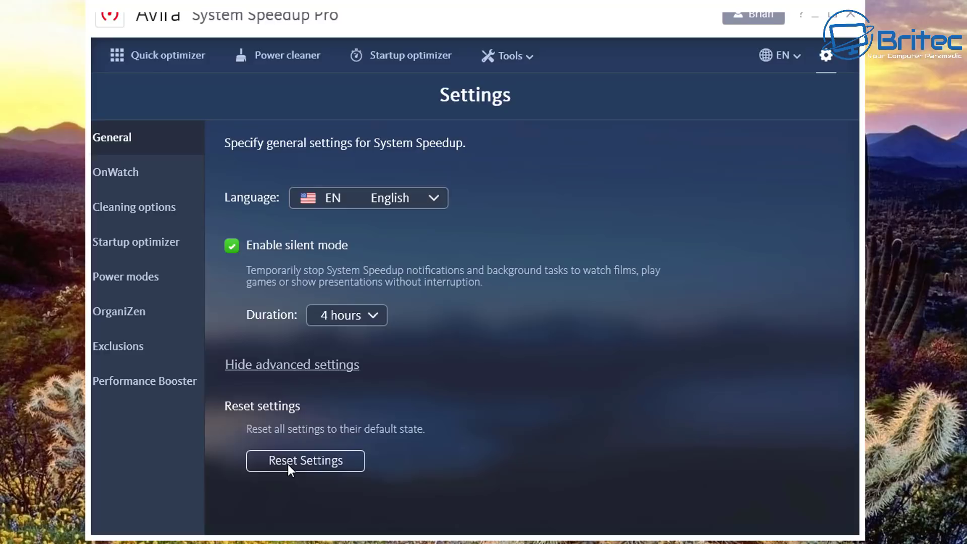
View the Maintenance tools, open Disk doctor with administrator approval, and close it without checking a drive
left_click(499, 65)
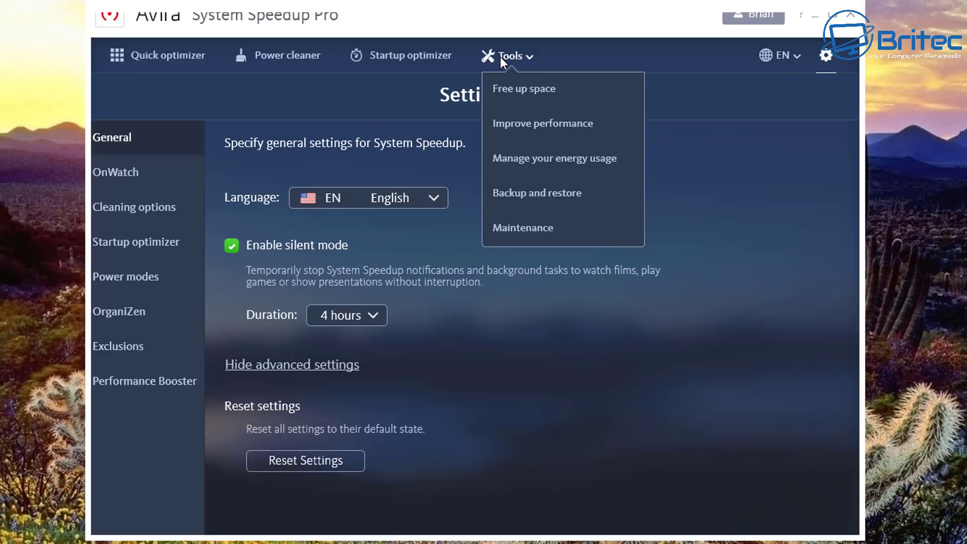
left_click(472, 59)
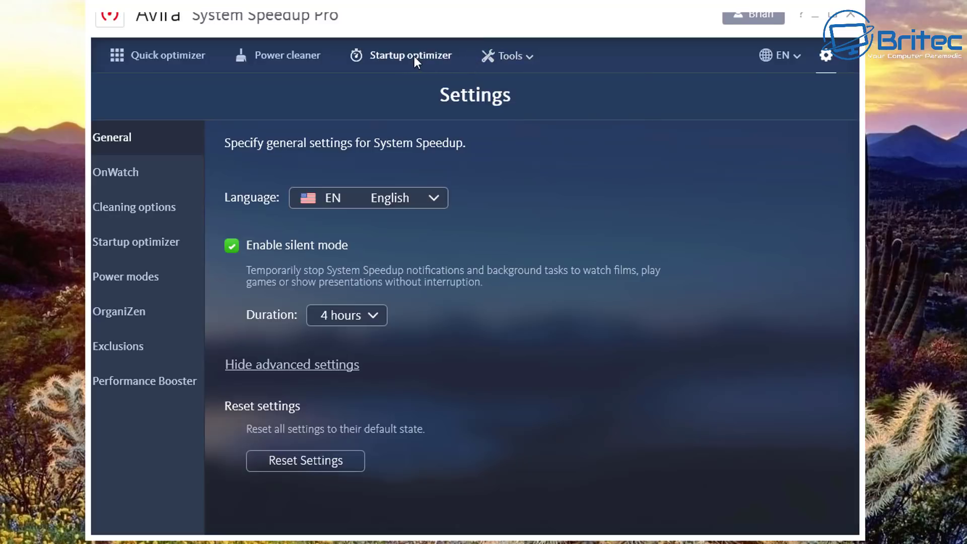
left_click(504, 57)
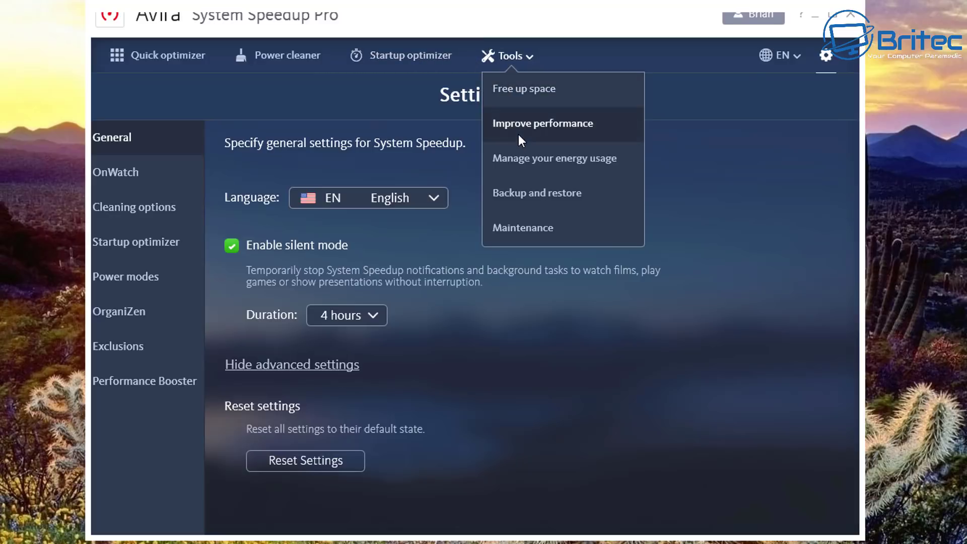
left_click(510, 228)
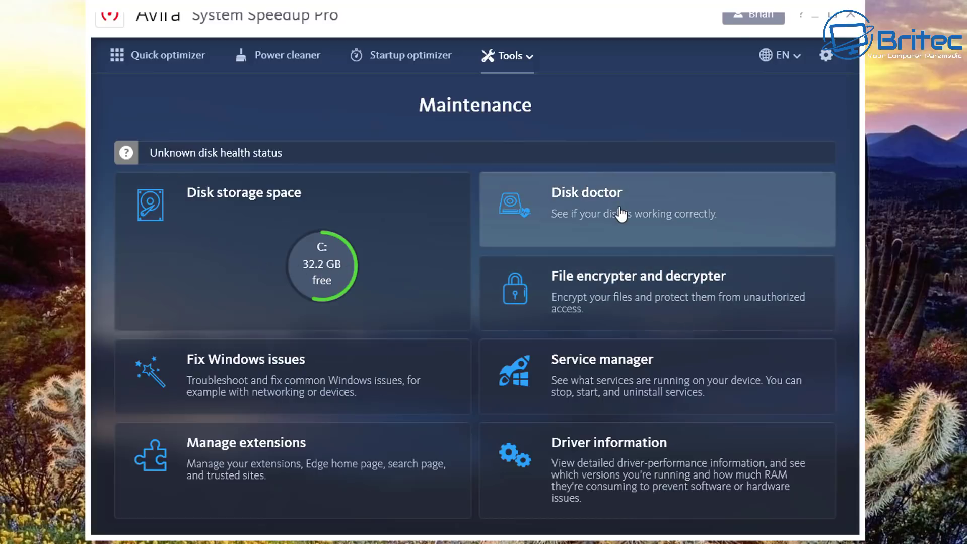
left_click(621, 214)
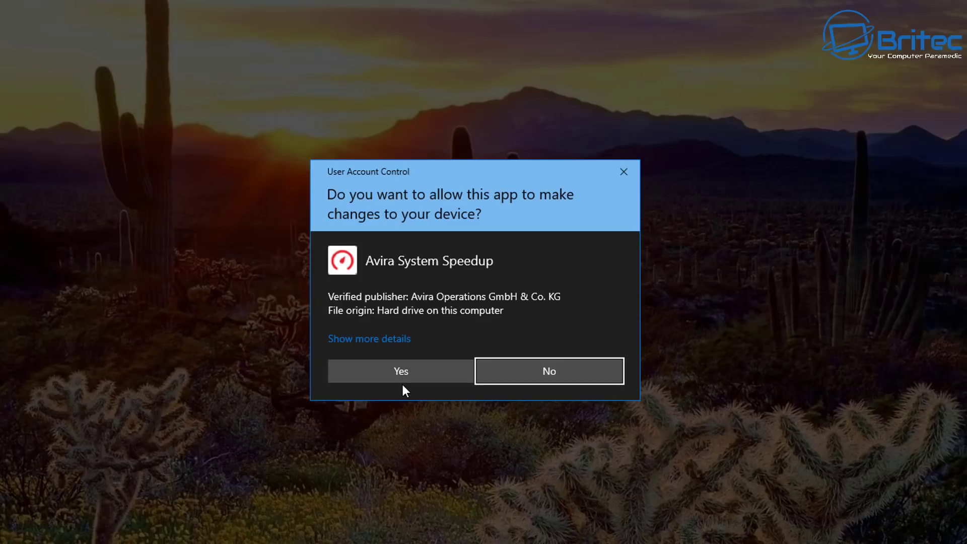
left_click(403, 372)
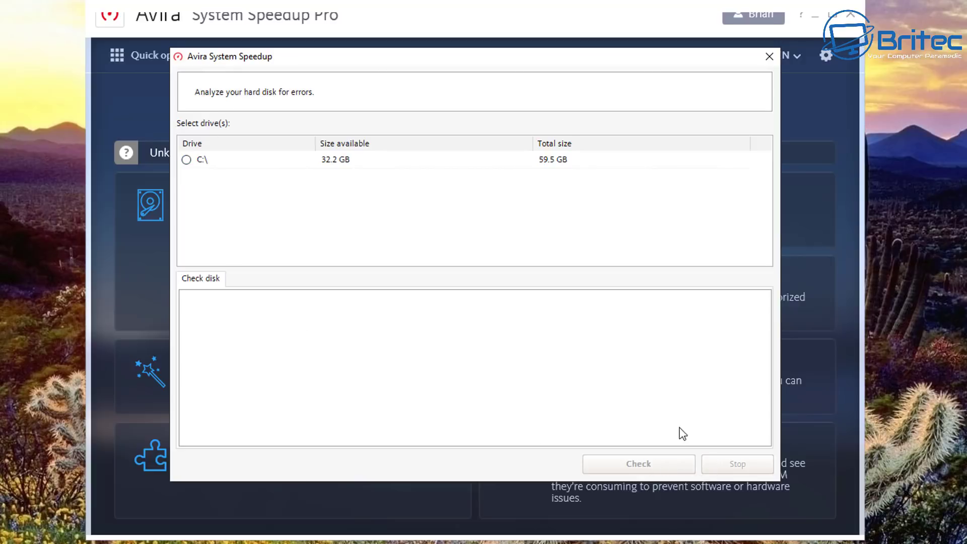
left_click(769, 57)
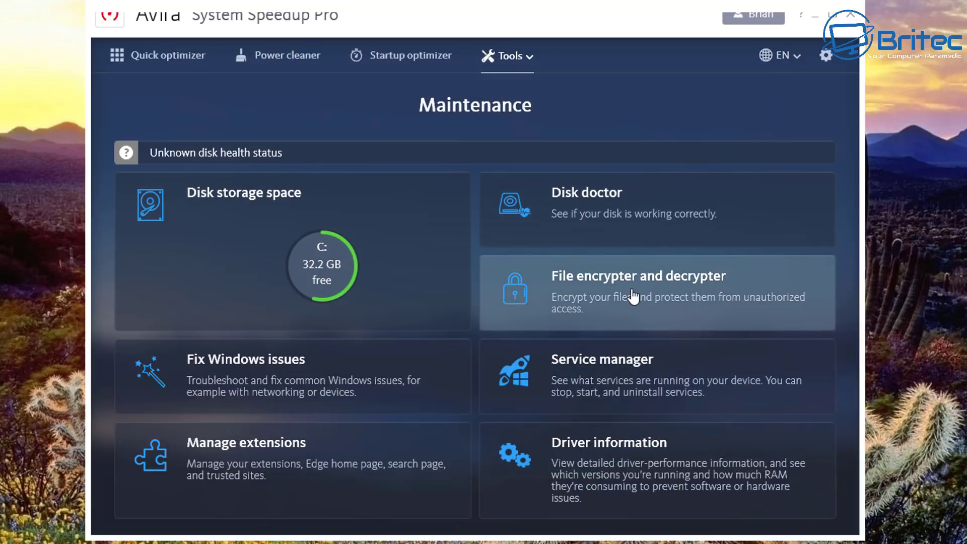
Open File encrypter and decrypter with administrator approval and compare its file encryption and file decryption options
left_click(674, 300)
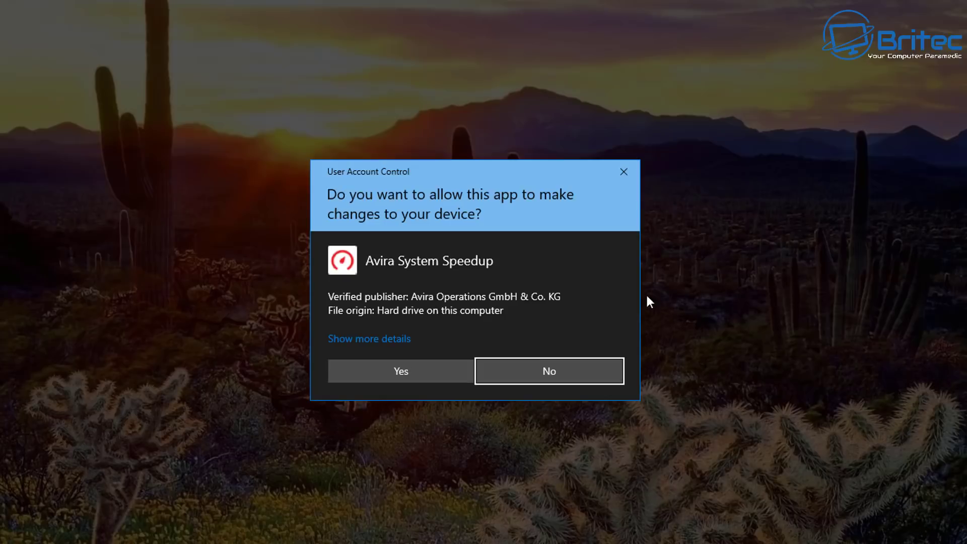
left_click(398, 364)
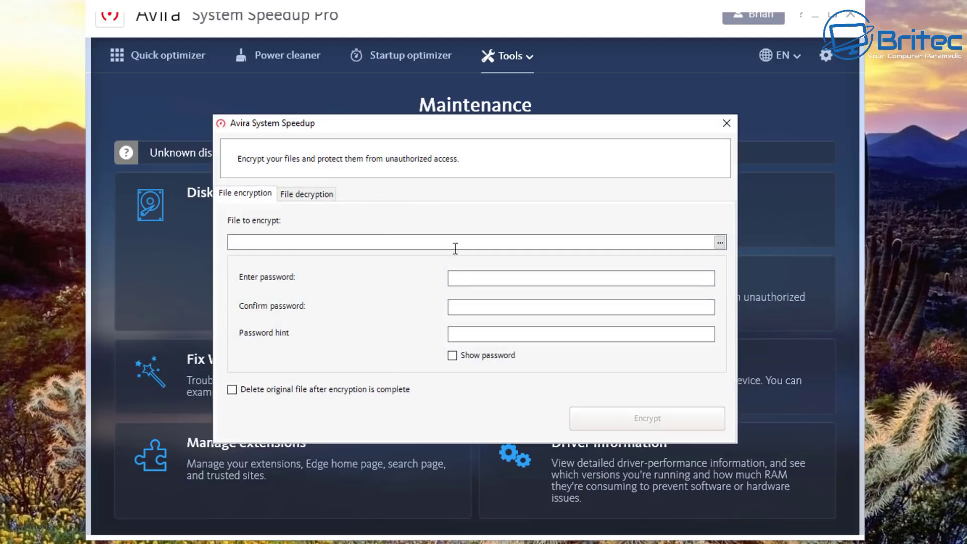
left_click(303, 196)
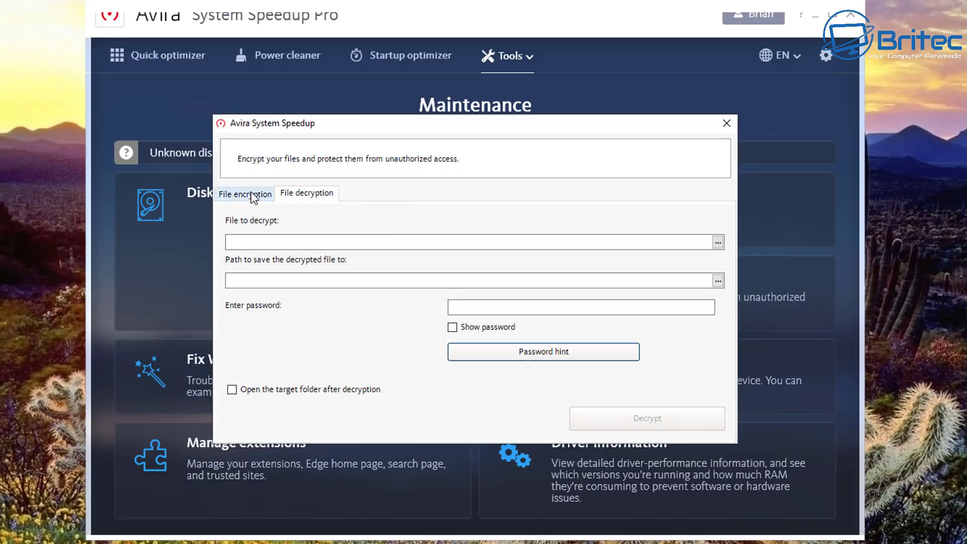
left_click(253, 196)
left_click(292, 196)
left_click(233, 198)
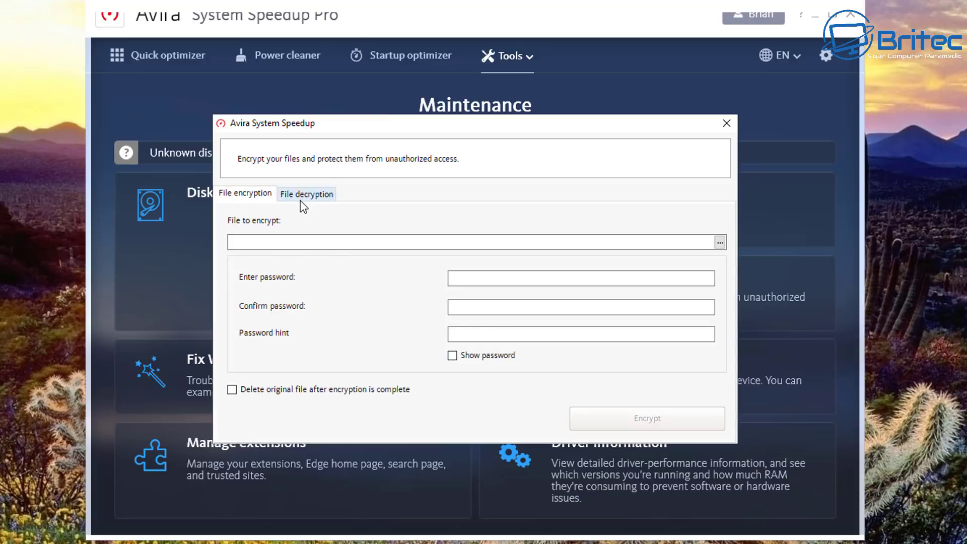
Compare the file encryption and file decryption options once more and close the file encrypter without processing a file
left_click(301, 197)
left_click(255, 199)
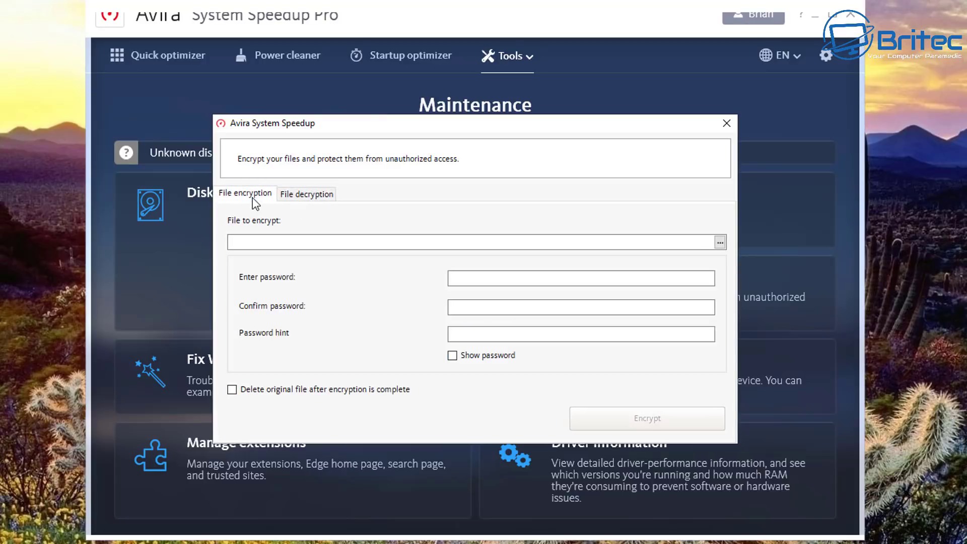
left_click(301, 196)
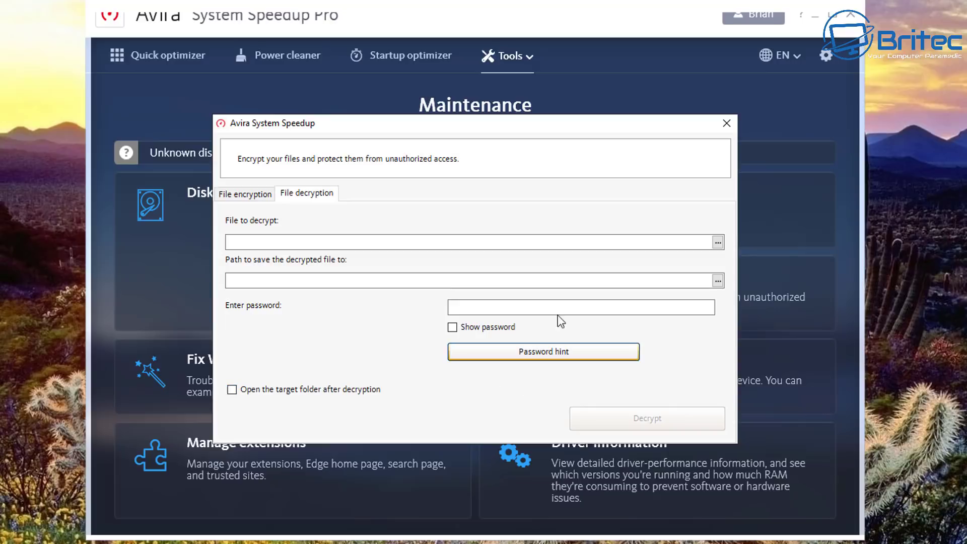
left_click(727, 123)
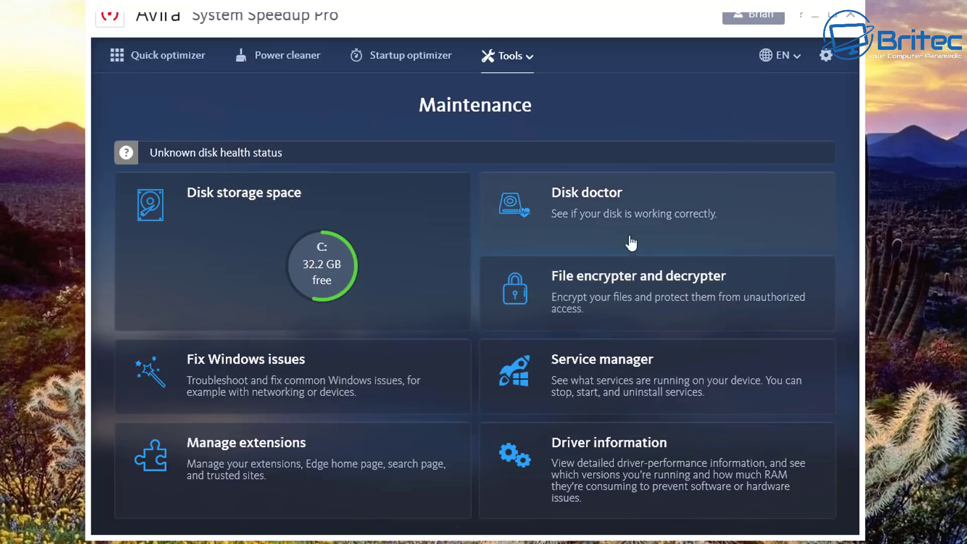
Open Service manager with administrator approval, select the ForensiT AppX Management service in the list, and close the manager without stopping it
left_click(641, 385)
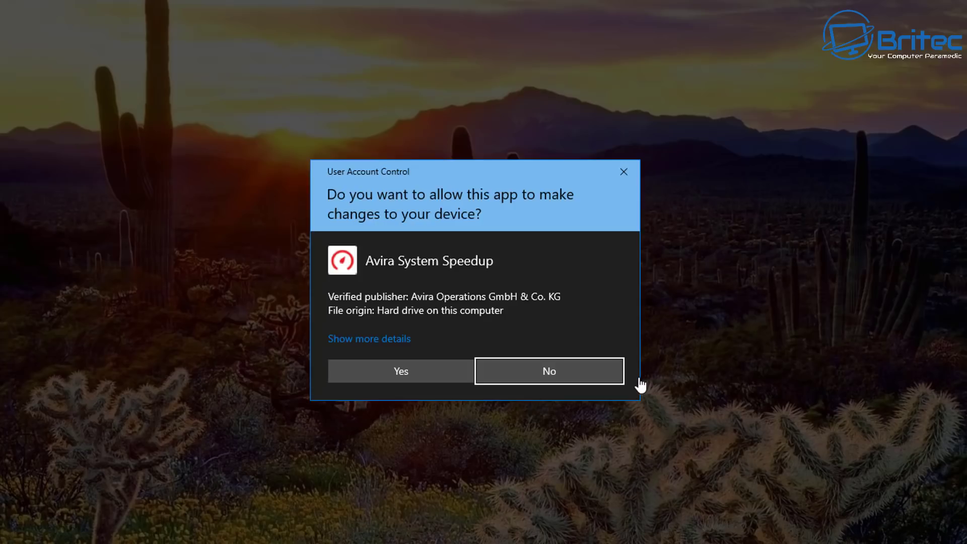
left_click(438, 375)
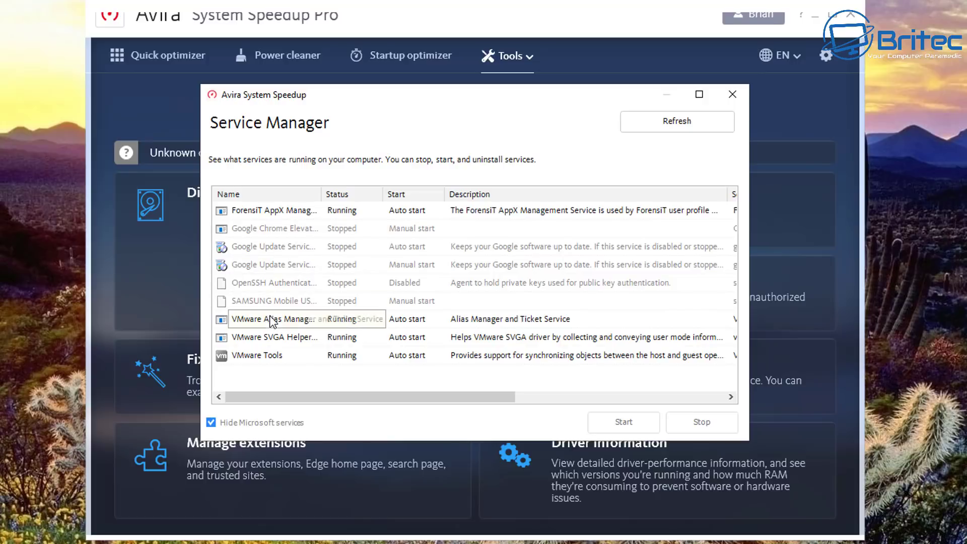
left_click(270, 215)
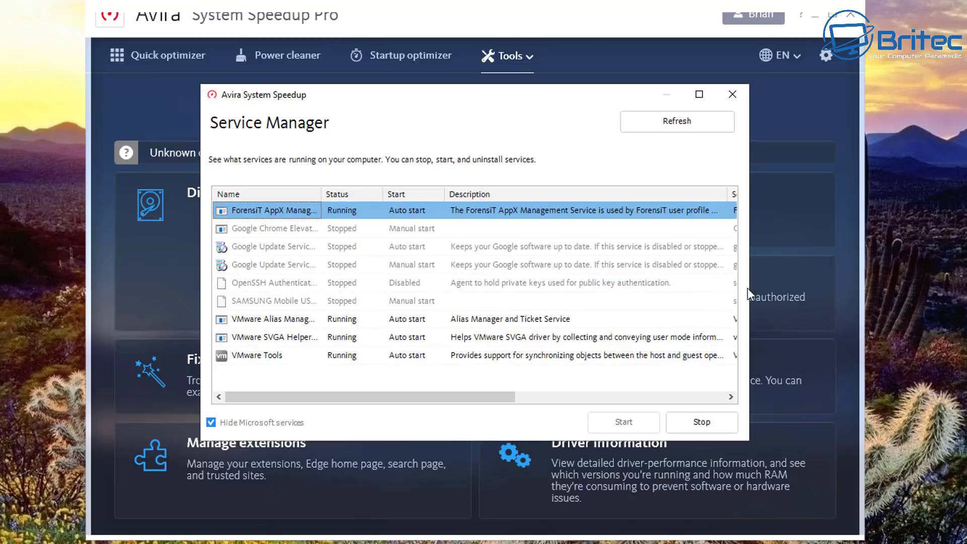
key("Escape")
Open Fix Windows issues, view the additional troubleshooters in Windows Settings, and close Settings
left_click(336, 371)
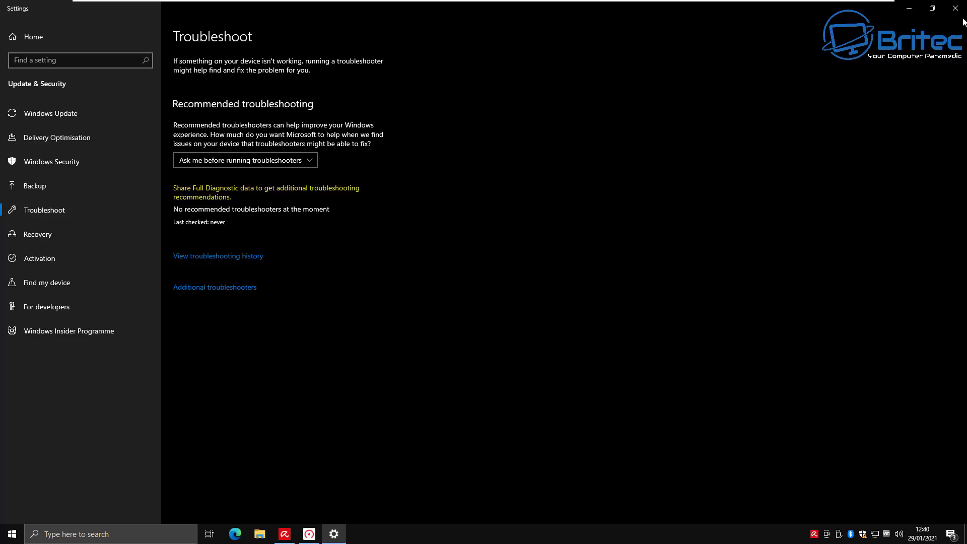
left_click(229, 287)
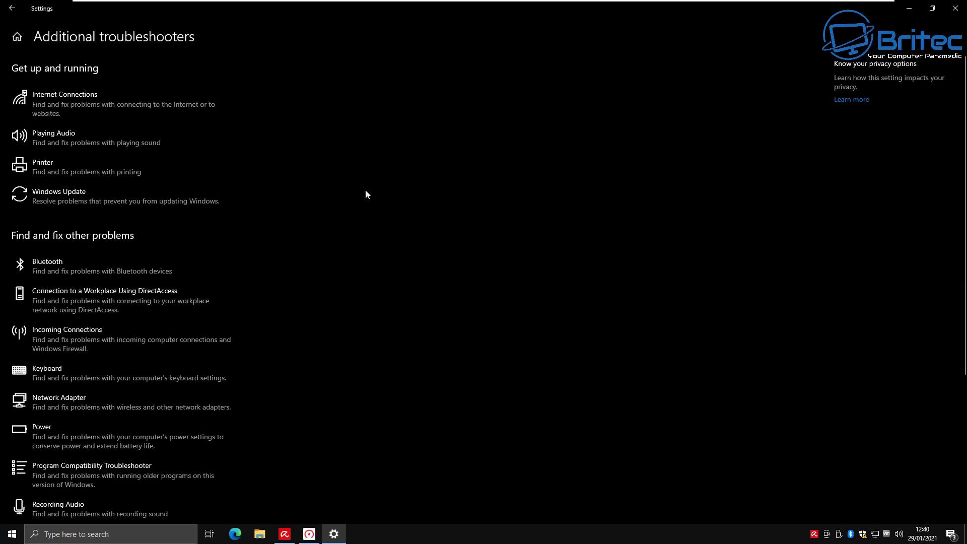
left_click(955, 8)
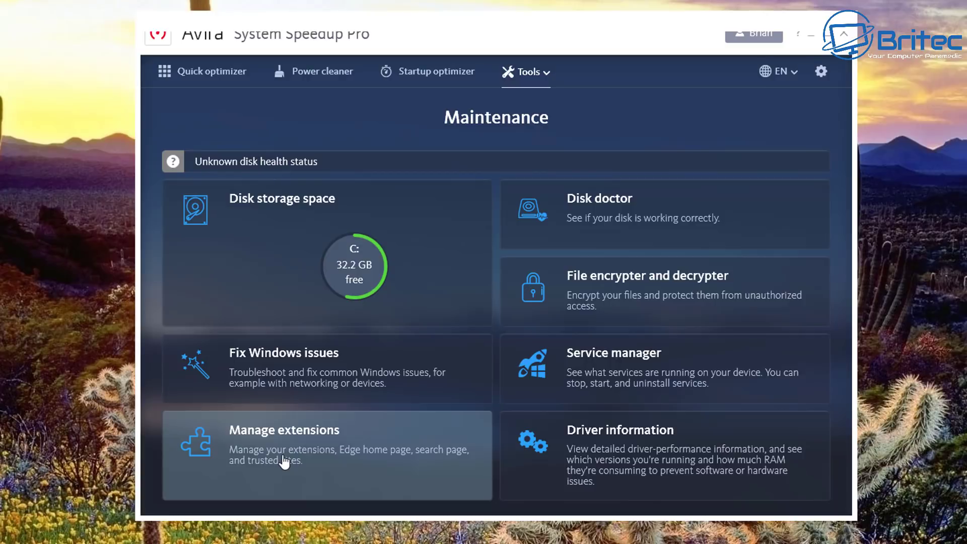
Open Manage extensions with administrator approval, view the listed start pages, search pages and trusted sites, and close it
left_click(285, 461)
left_click(409, 362)
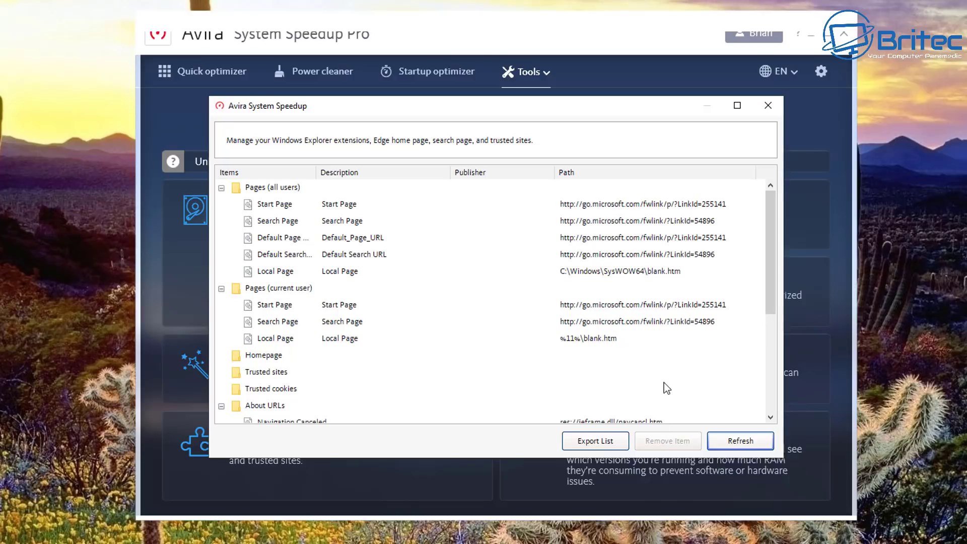
left_click(767, 105)
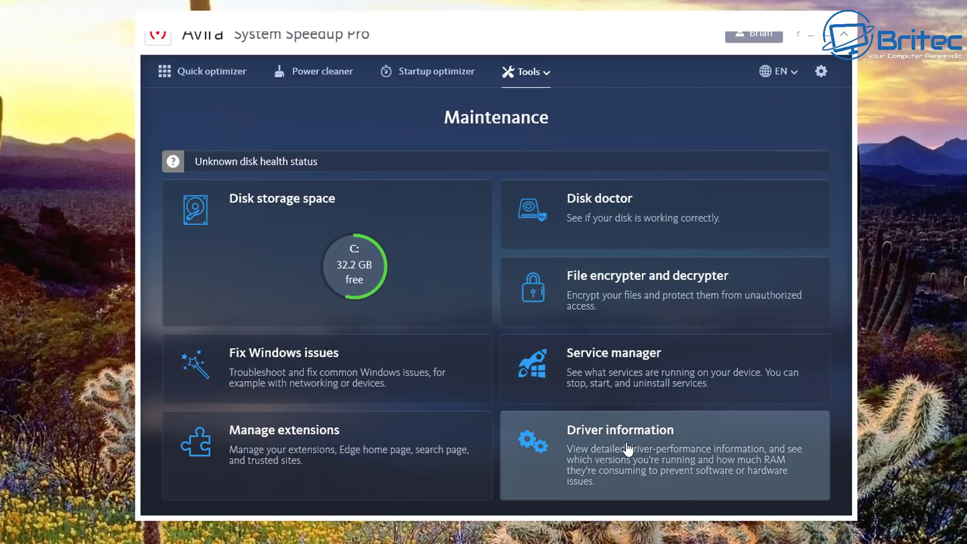
Open Driver information, look through the driver list, and return to the Maintenance tools
left_click(627, 448)
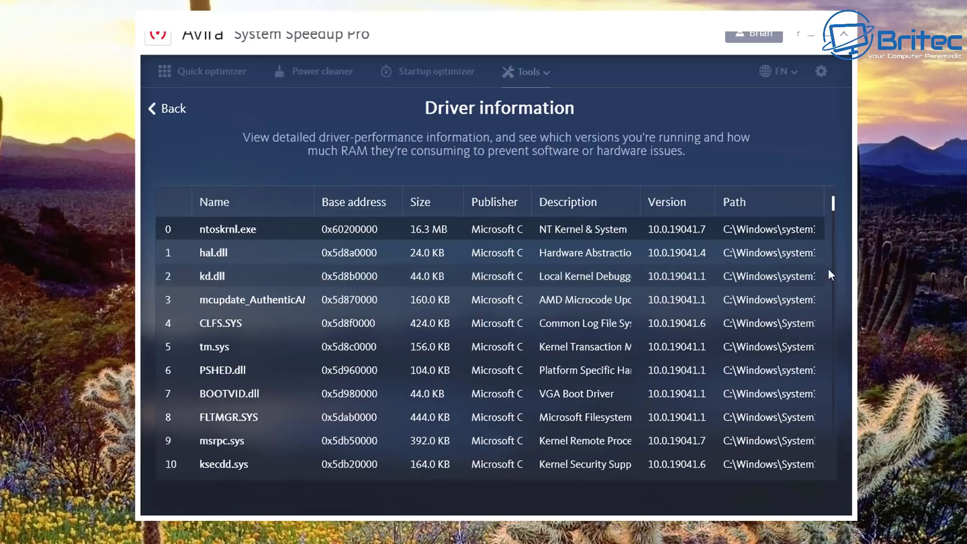
left_click_drag(831, 200, 784, 277)
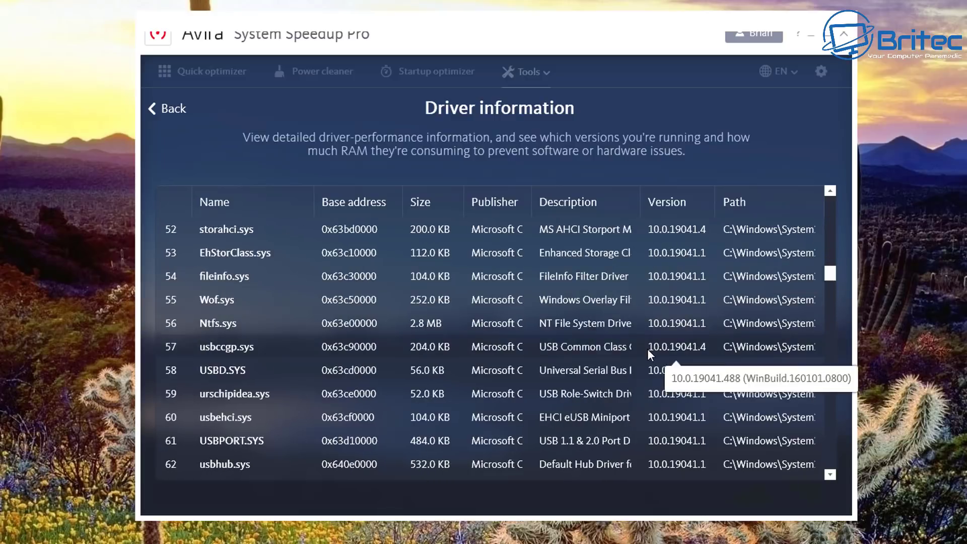
scroll(648, 348, "down", 5)
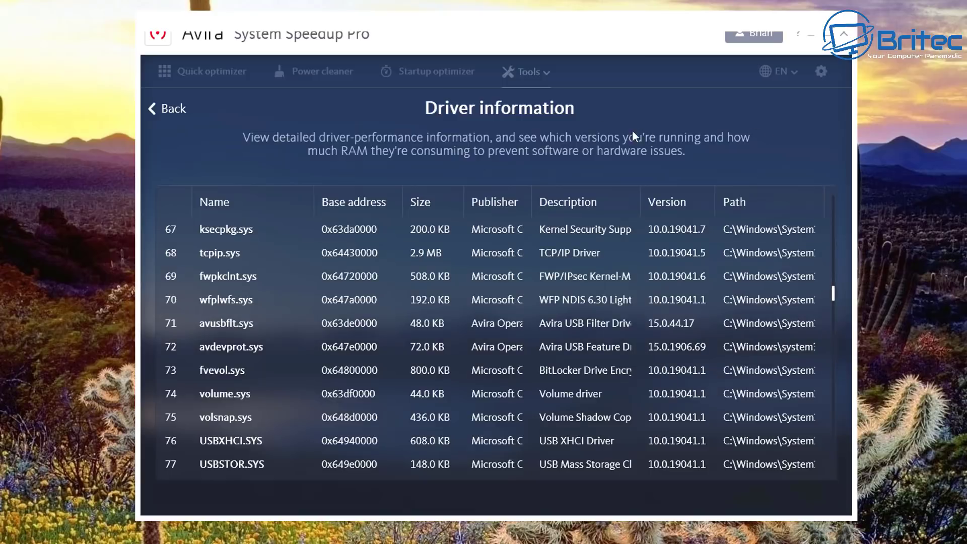
left_click(169, 109)
Open the Backup and restore tools and look at the option for backing up and restoring files or folders
mouse_move(552, 79)
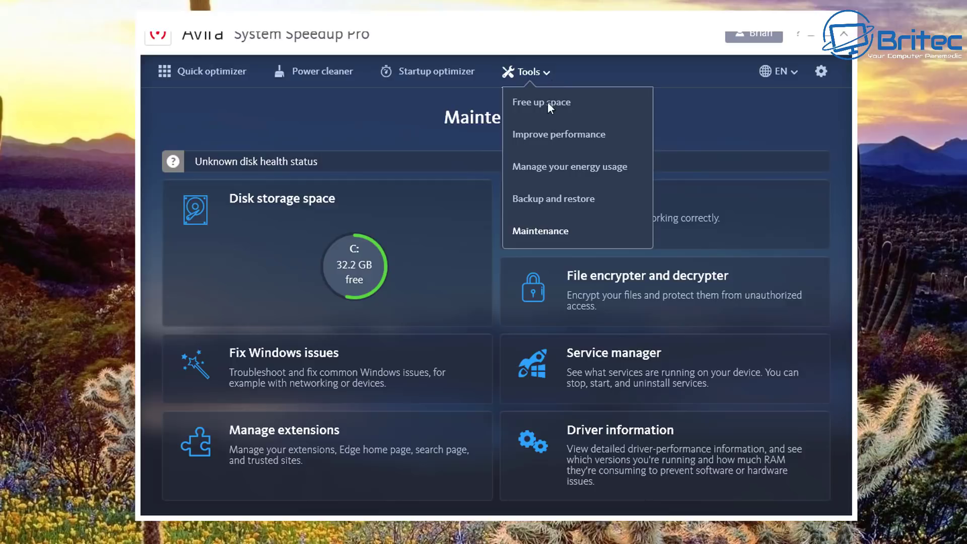
left_click(564, 201)
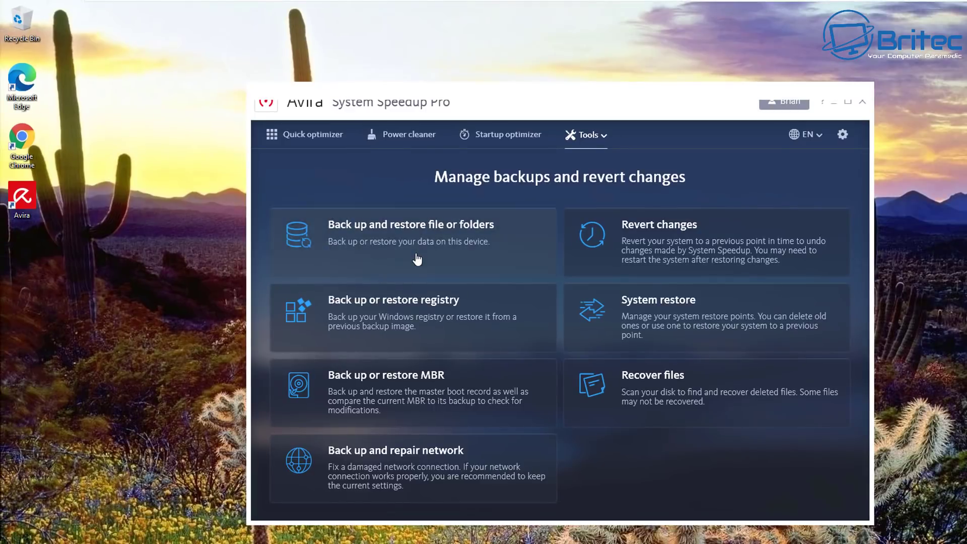
left_click(417, 259)
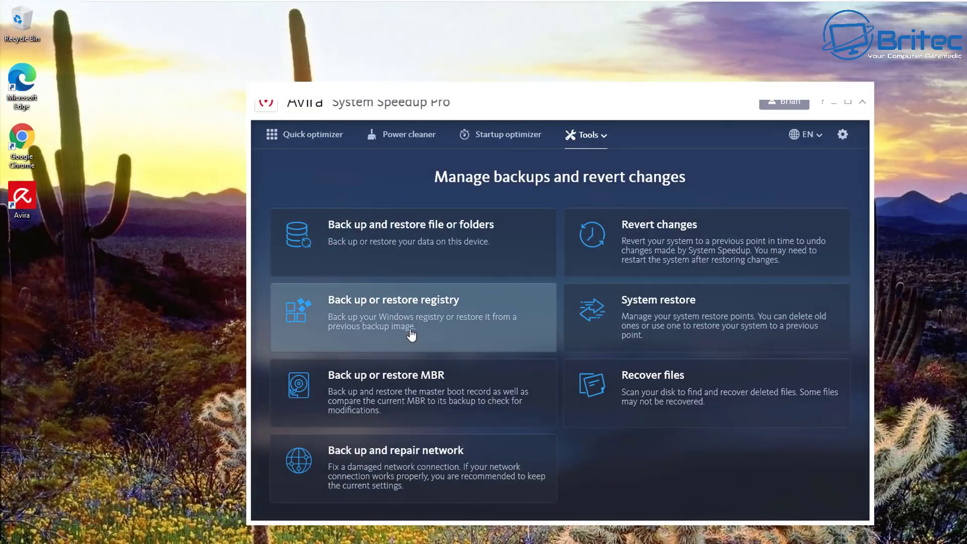
Open the registry backup tool with administrator approval and back up the Windows registry
left_click(406, 332)
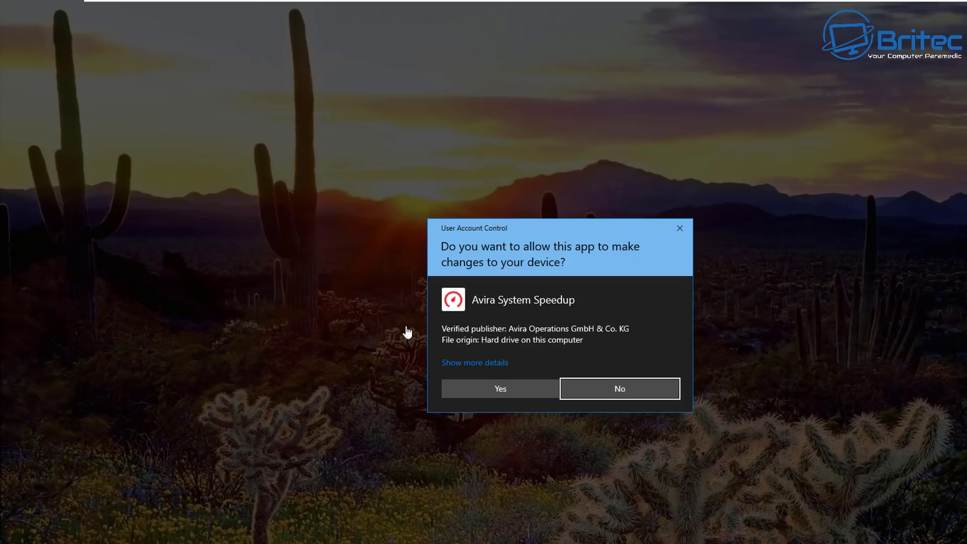
left_click(516, 389)
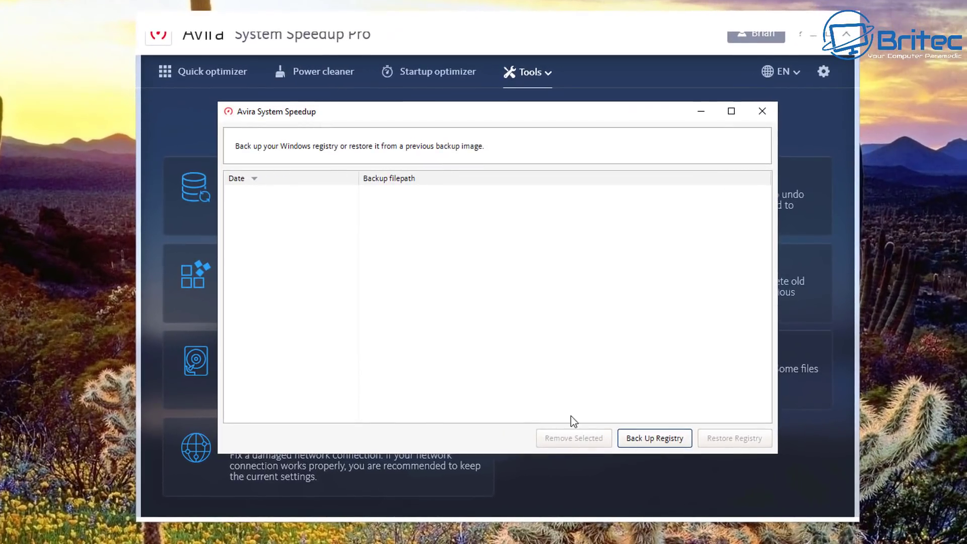
left_click(652, 438)
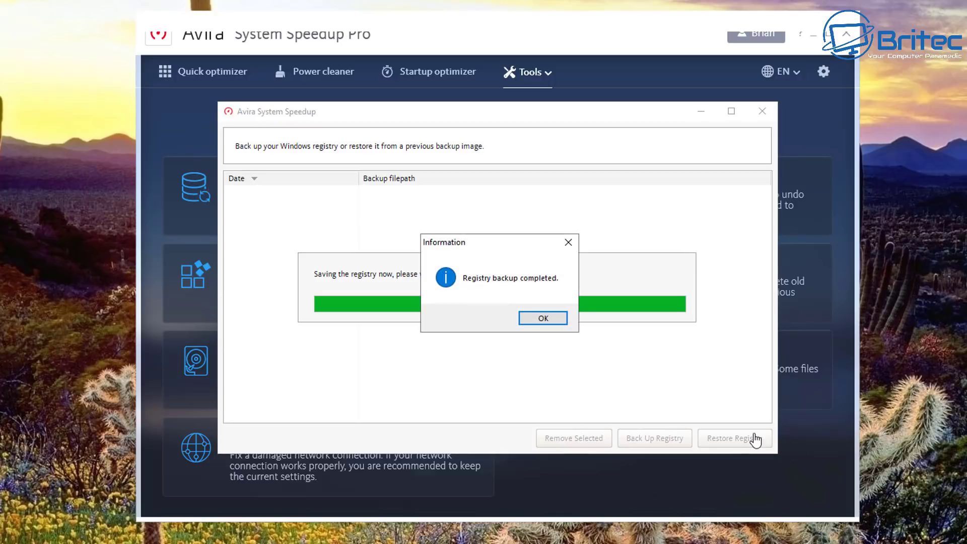
left_click(543, 320)
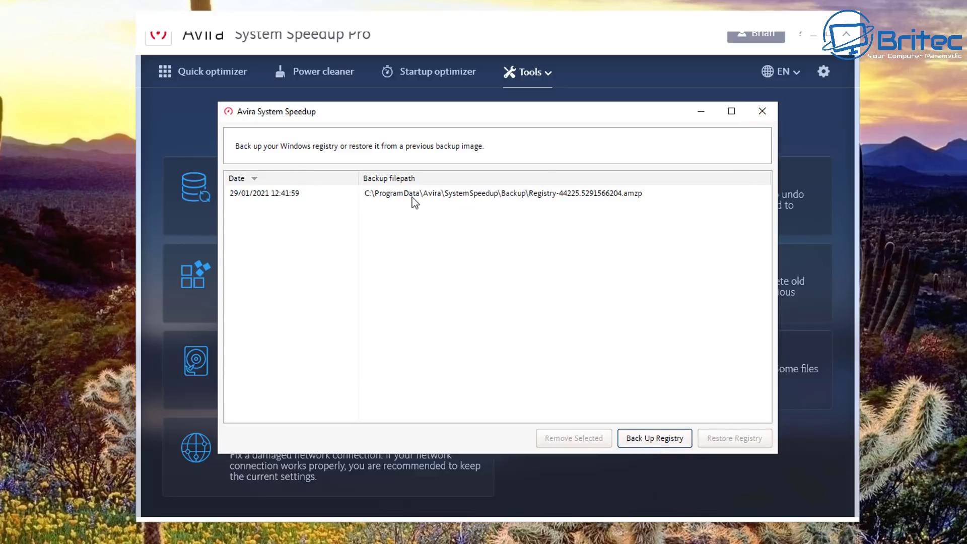
Remove the new registry backup from the list, confirm the removal, and close the registry backup tool
left_click(580, 195)
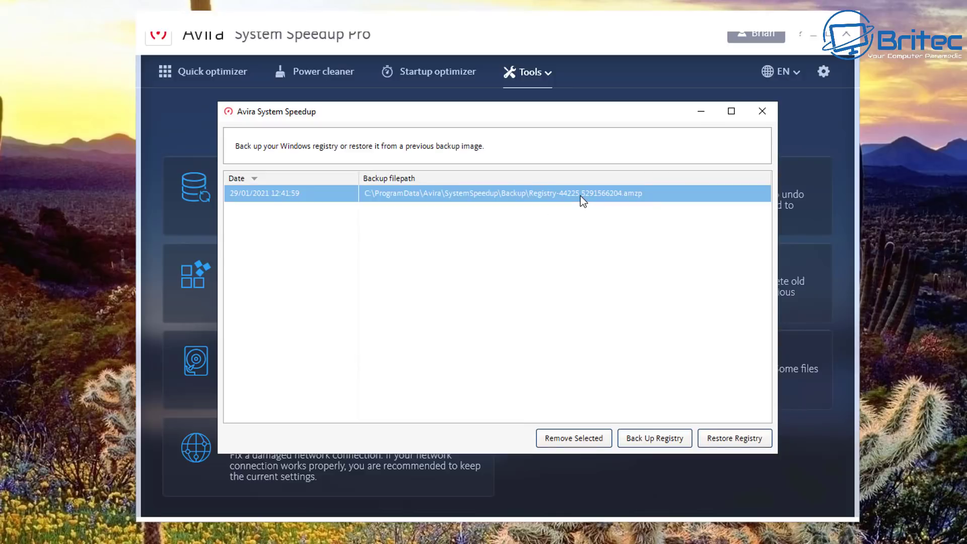
left_click(576, 440)
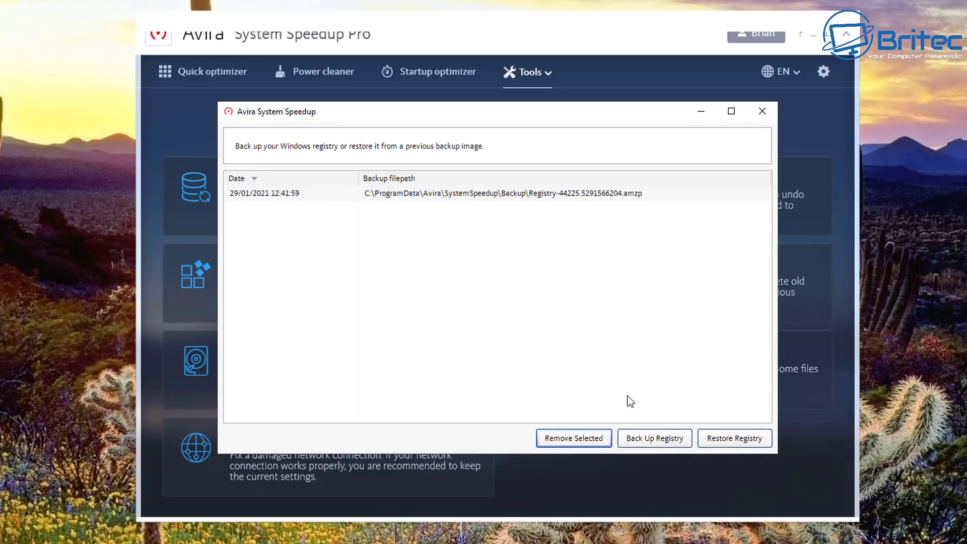
left_click(556, 440)
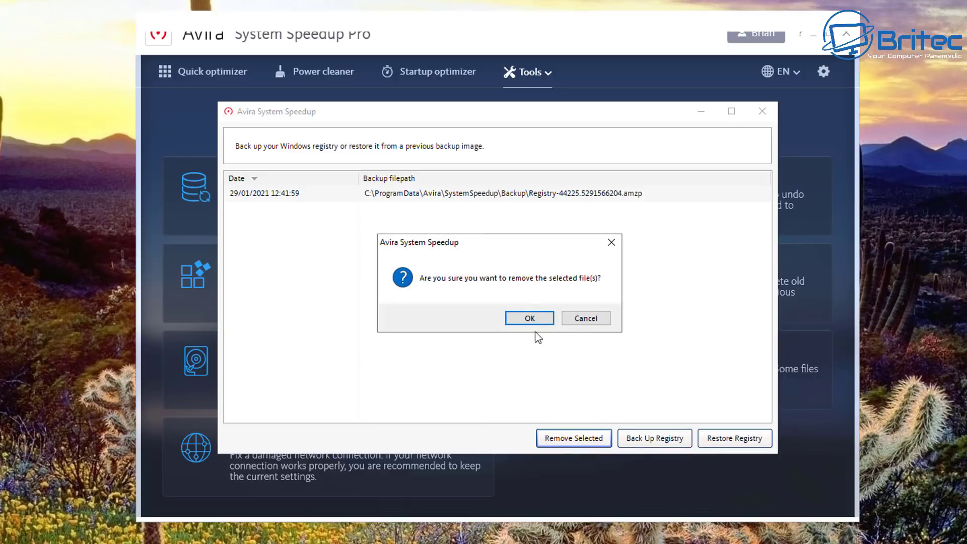
left_click(530, 318)
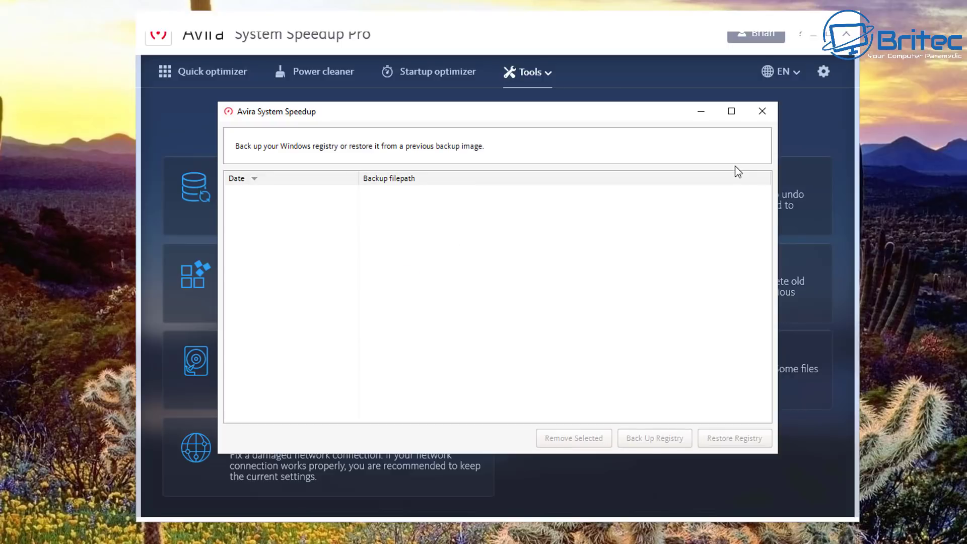
left_click(760, 111)
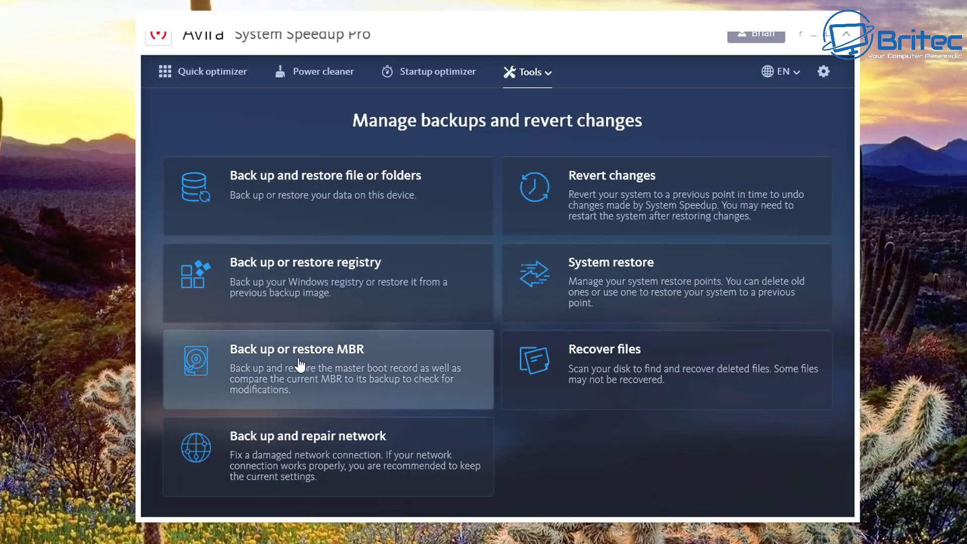
Open the MBR backup and restore tool with administrator approval, view the boot record contents, and close it
left_click(259, 378)
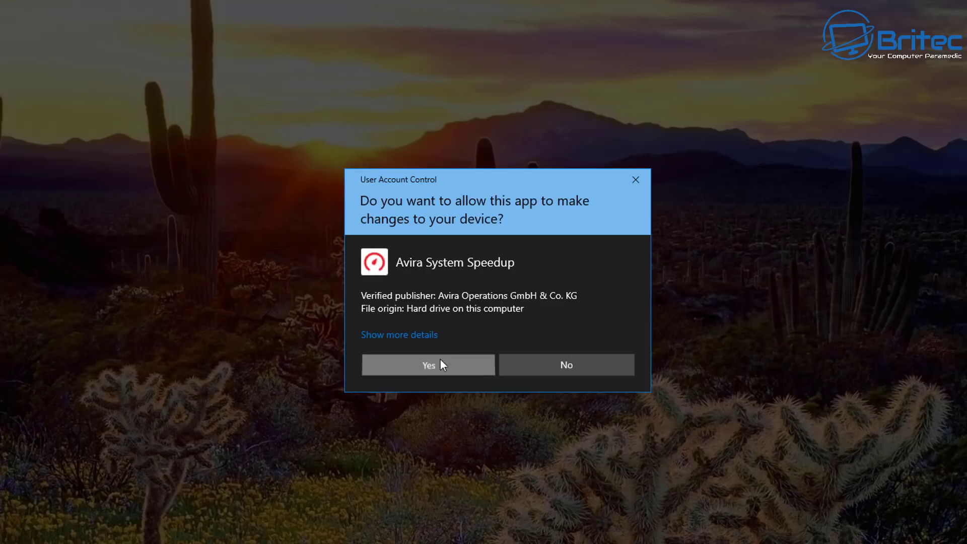
left_click(440, 360)
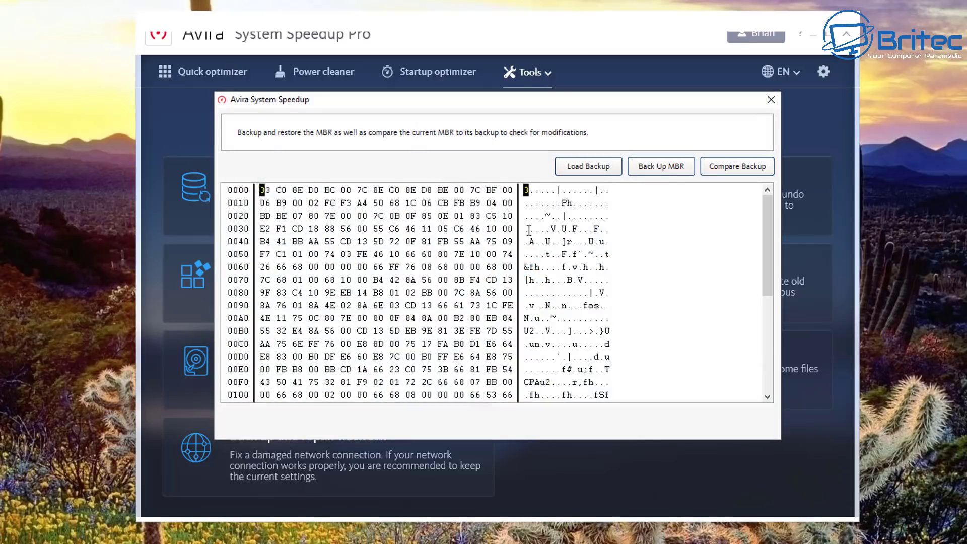
left_click_drag(768, 209, 660, 171)
left_click(768, 100)
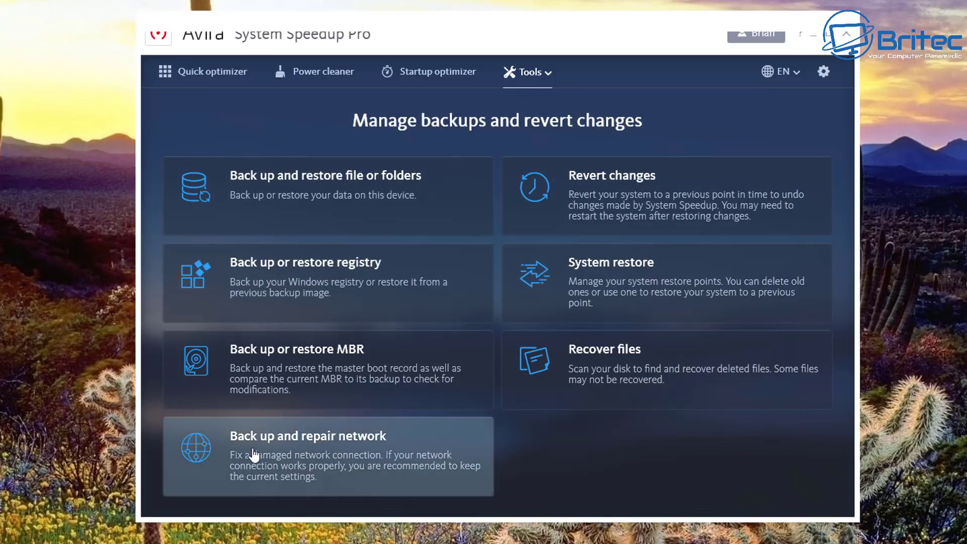
Open Back up and repair network with administrator approval, view the listed network providers, and close it without fixing anything
left_click(327, 460)
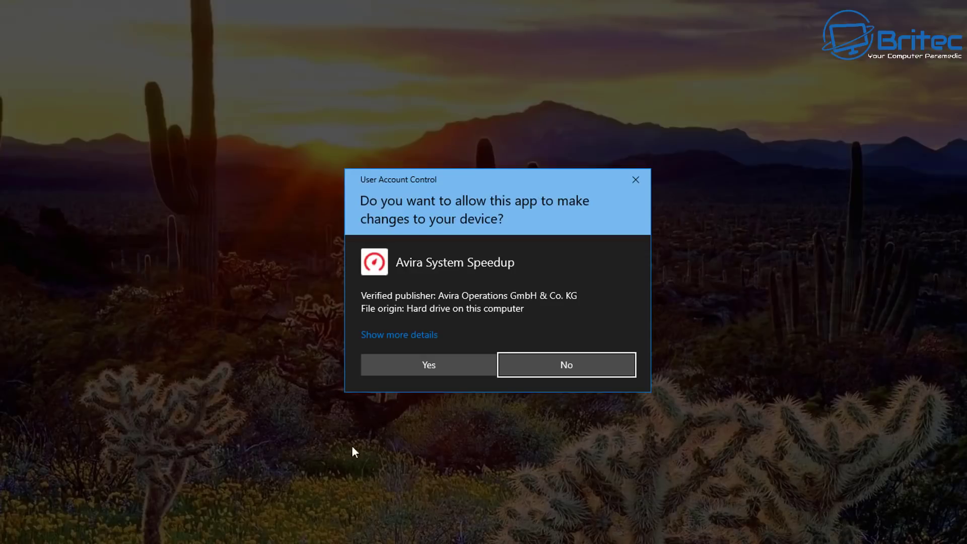
left_click(425, 366)
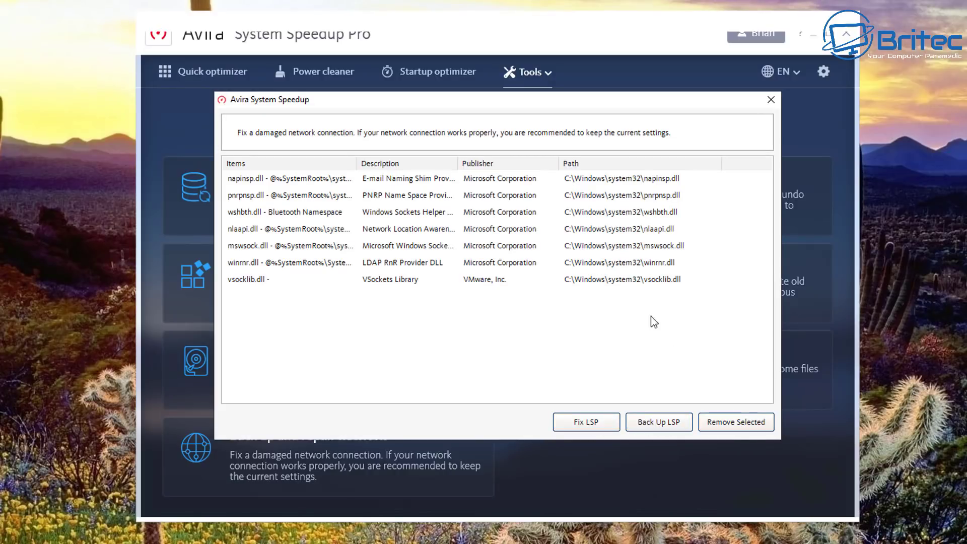
left_click(770, 99)
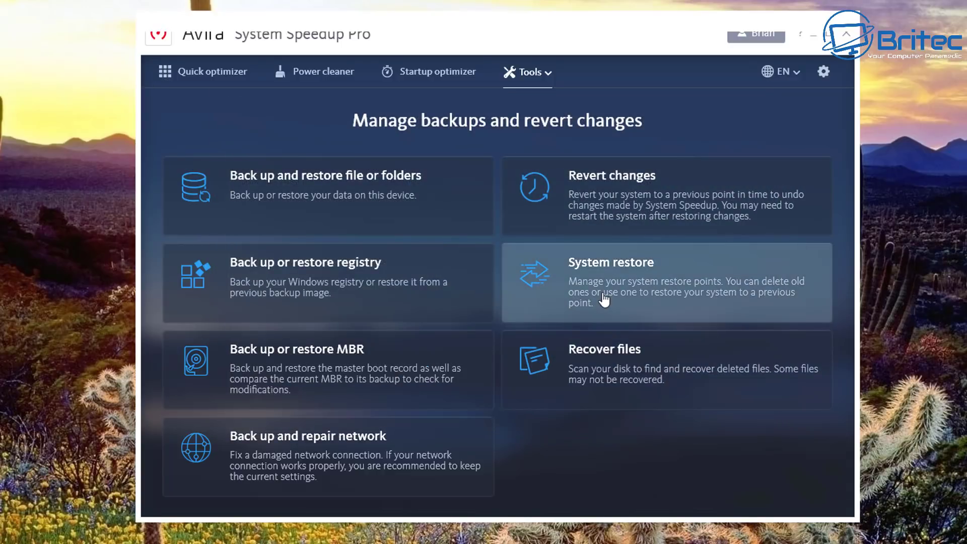
Open the file recovery tool with administrator approval, close it without scanning, and view the System restore points page
left_click(609, 360)
left_click(440, 359)
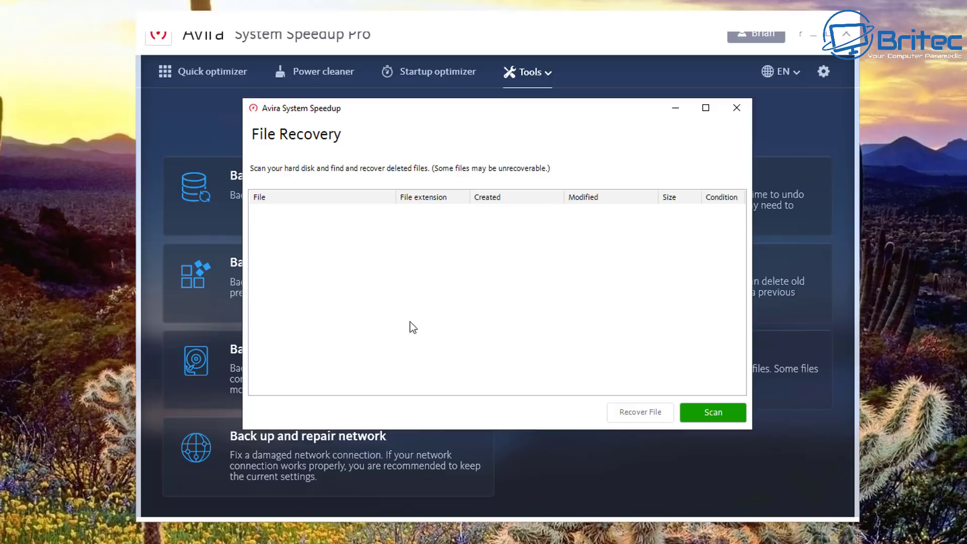
left_click(737, 107)
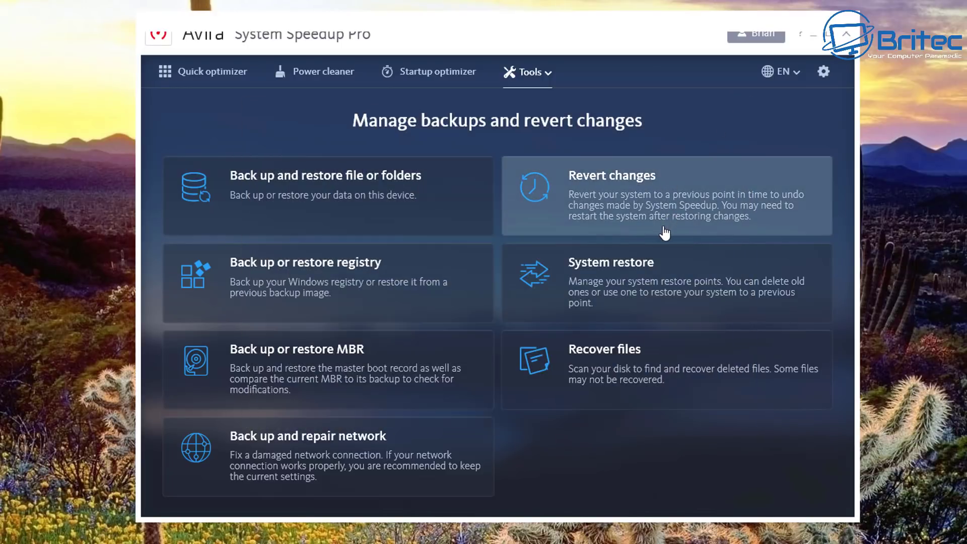
left_click(649, 275)
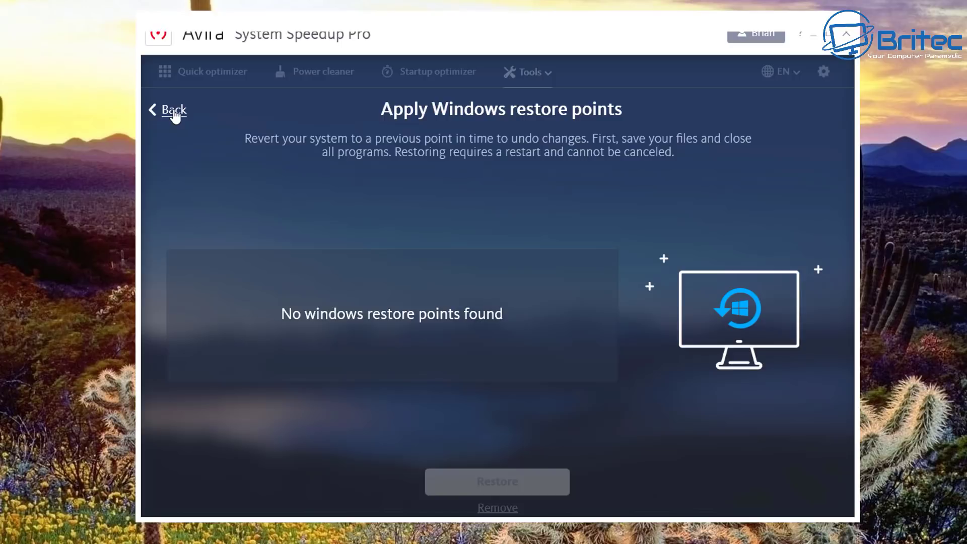
Open Registry defragmentation under Improve performance with administrator approval, proceed through the wizard to the start confirmation, and cancel it
left_click(174, 113)
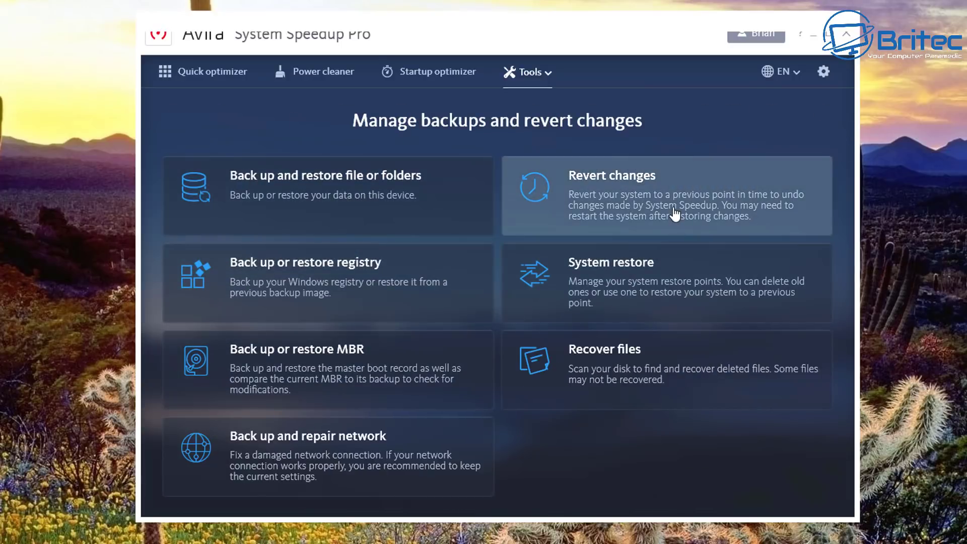
left_click(540, 74)
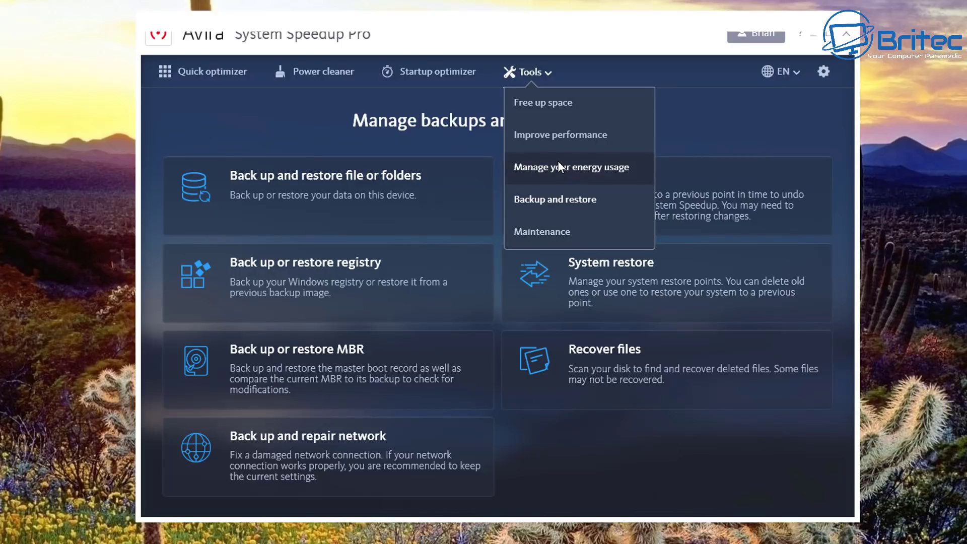
left_click(555, 135)
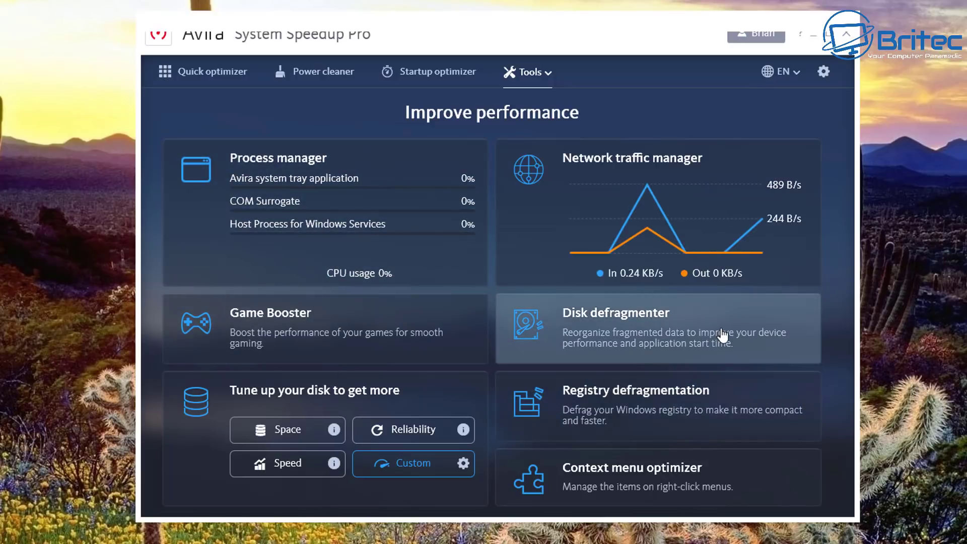
left_click(710, 402)
left_click(449, 363)
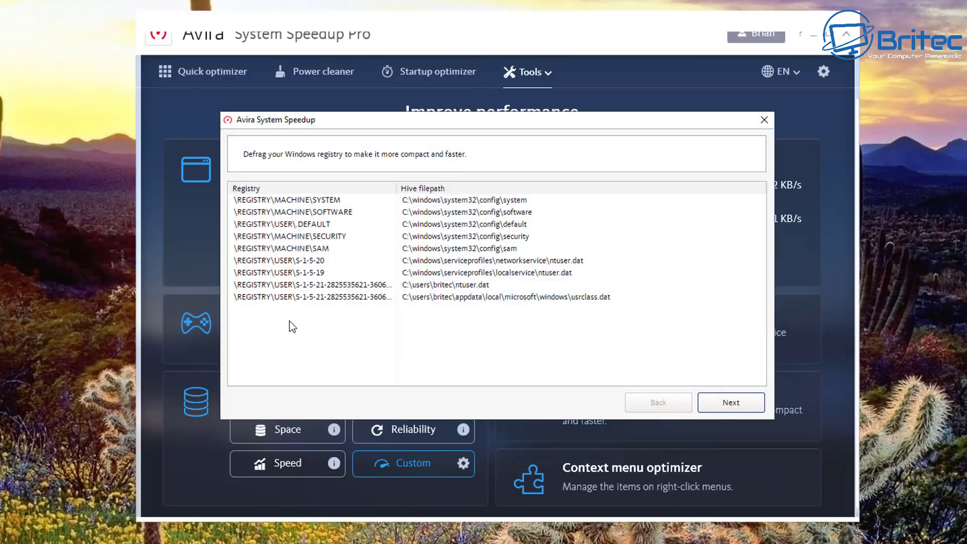
left_click(733, 402)
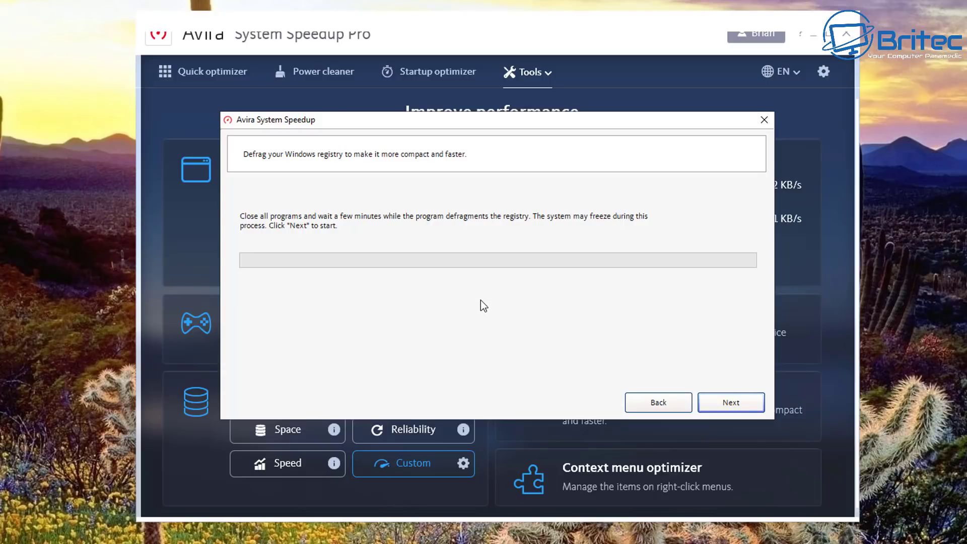
left_click(732, 403)
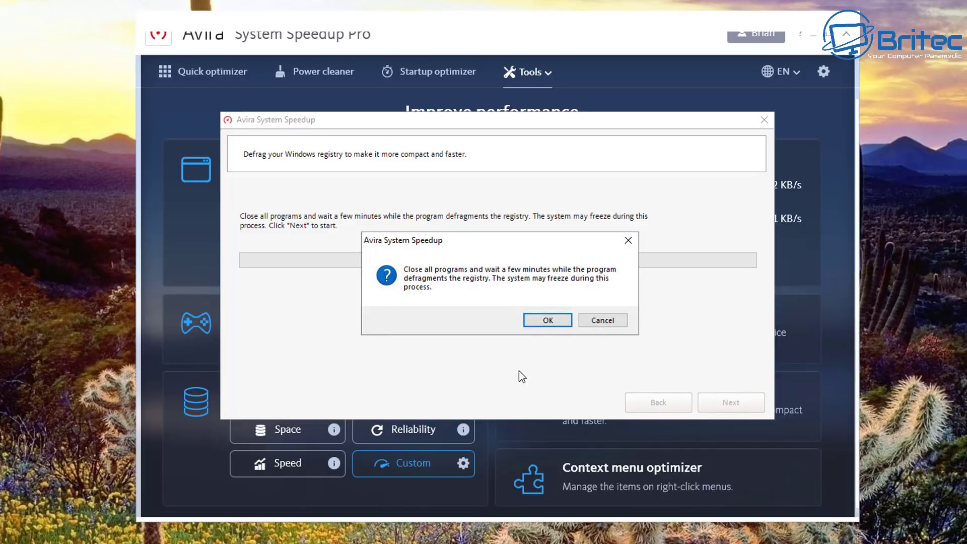
left_click(600, 321)
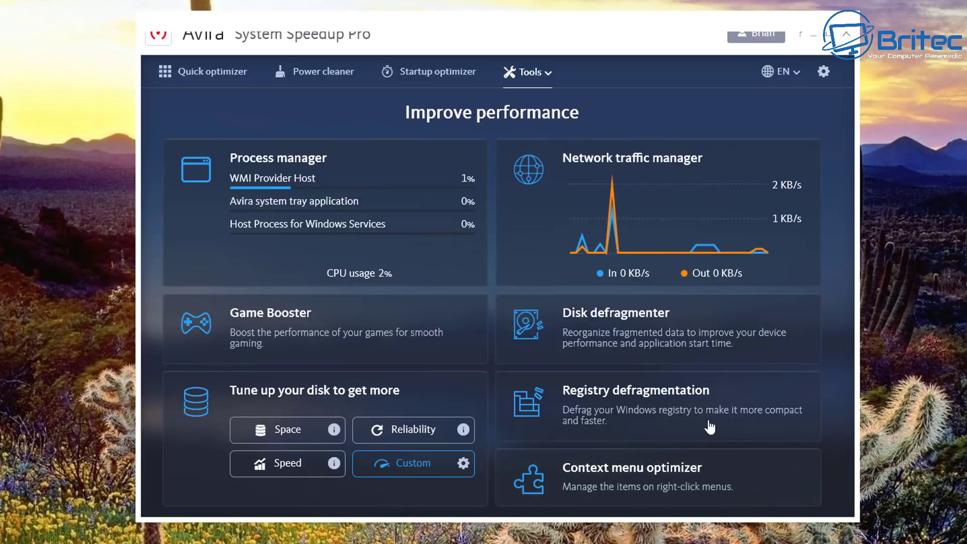
Open Game Booster with administrator approval, view its games page, and close it
left_click(381, 345)
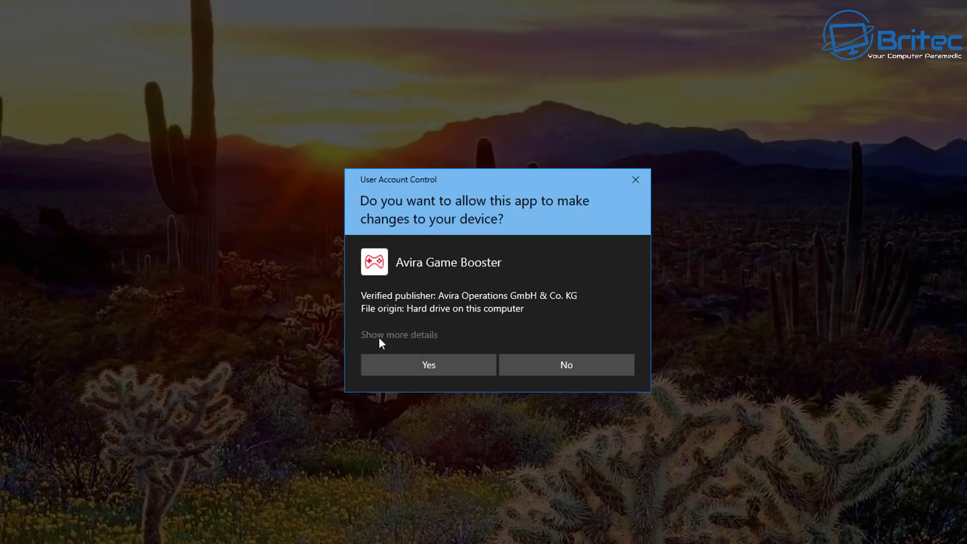
left_click(378, 337)
left_click(397, 416)
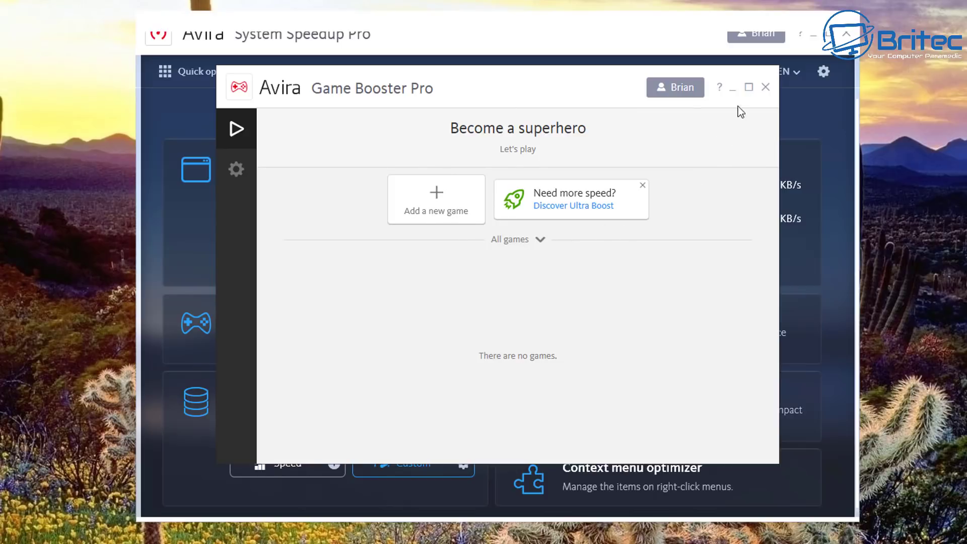
left_click(765, 86)
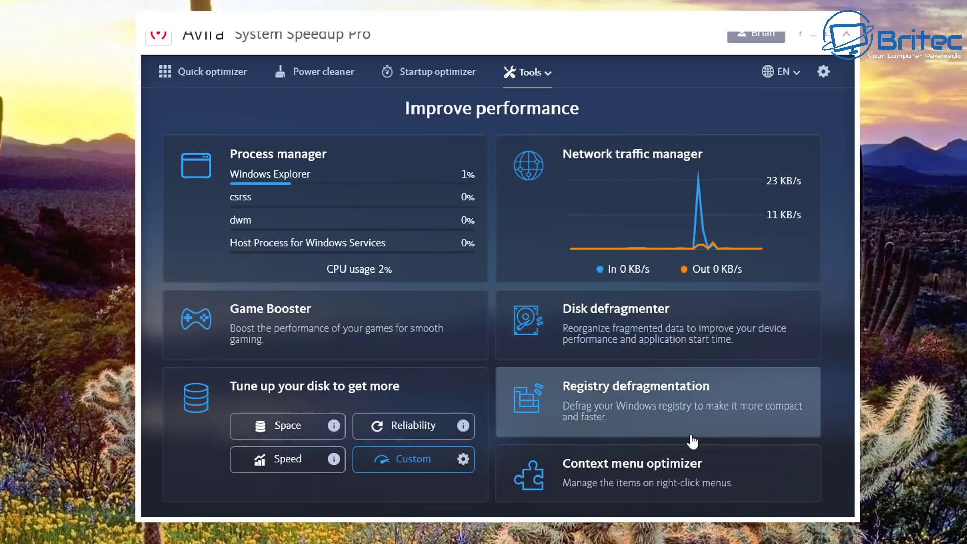
Open the Context menu optimizer with administrator approval, look through the listed right-click menu items, and close it
left_click(629, 476)
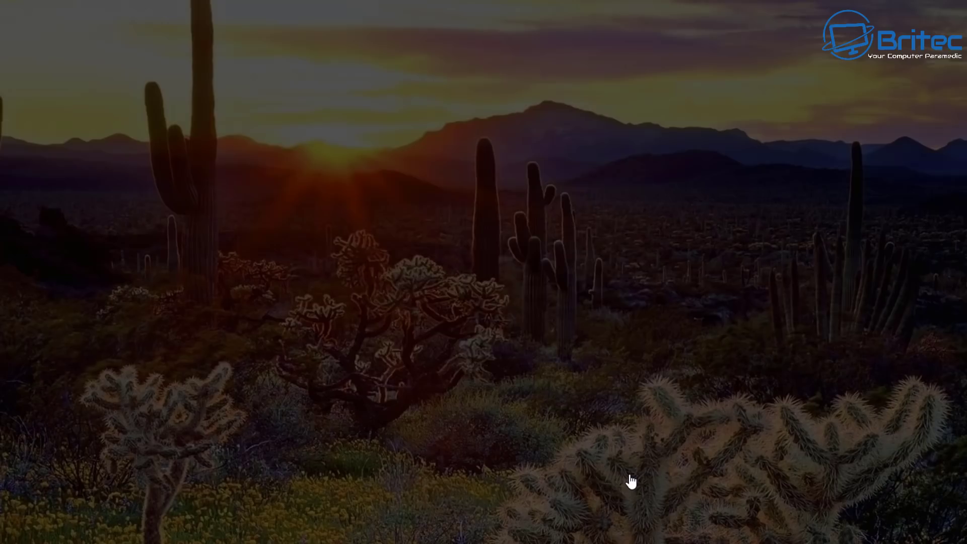
left_click(428, 365)
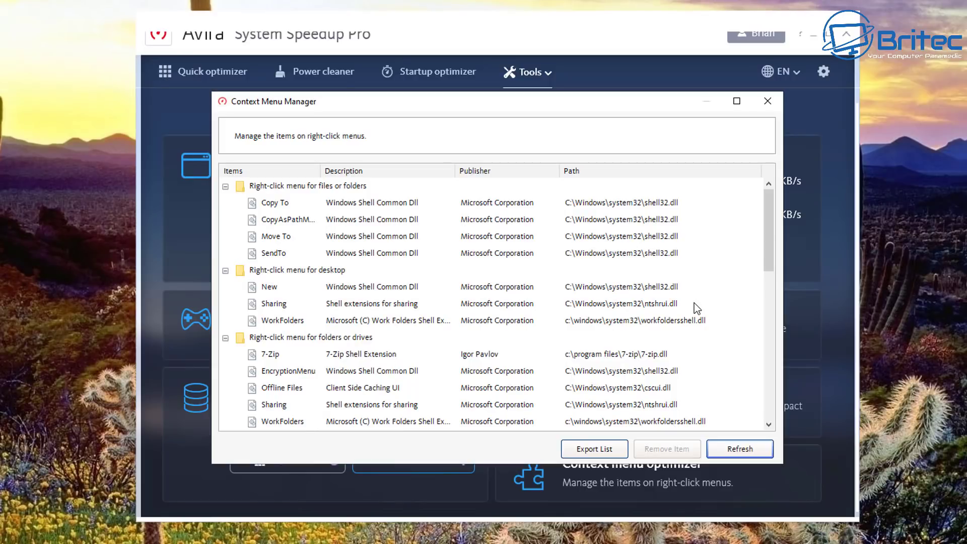
left_click_drag(768, 229, 769, 350)
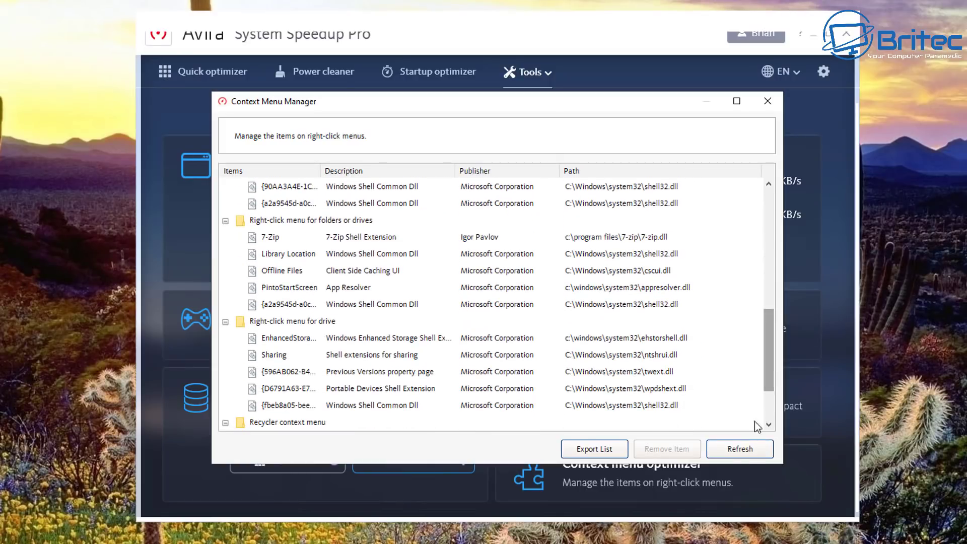
left_click(767, 101)
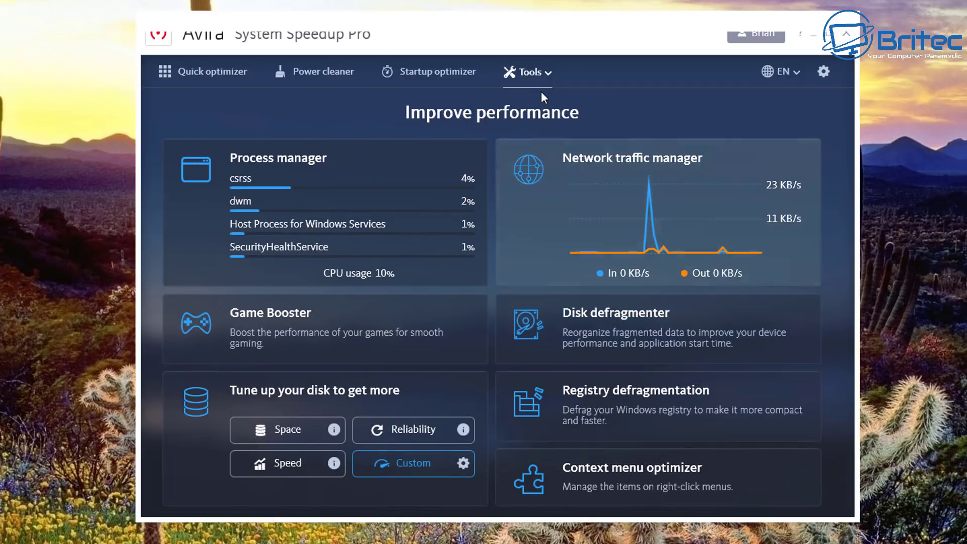
Uninstall 7-Zip 19.00 (x64) with the Software uninstaller under Free up space, approving the removal and closing the completion page
left_click(546, 73)
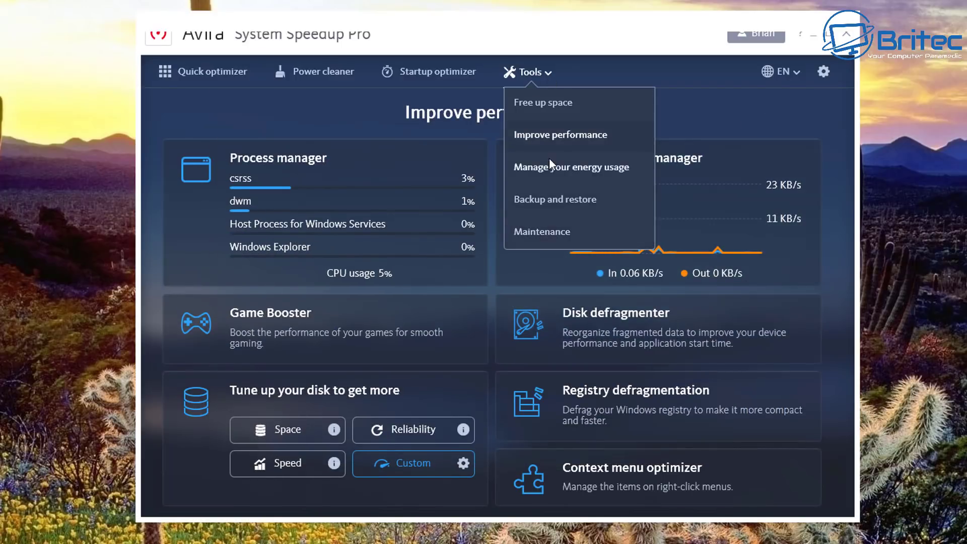
left_click(553, 104)
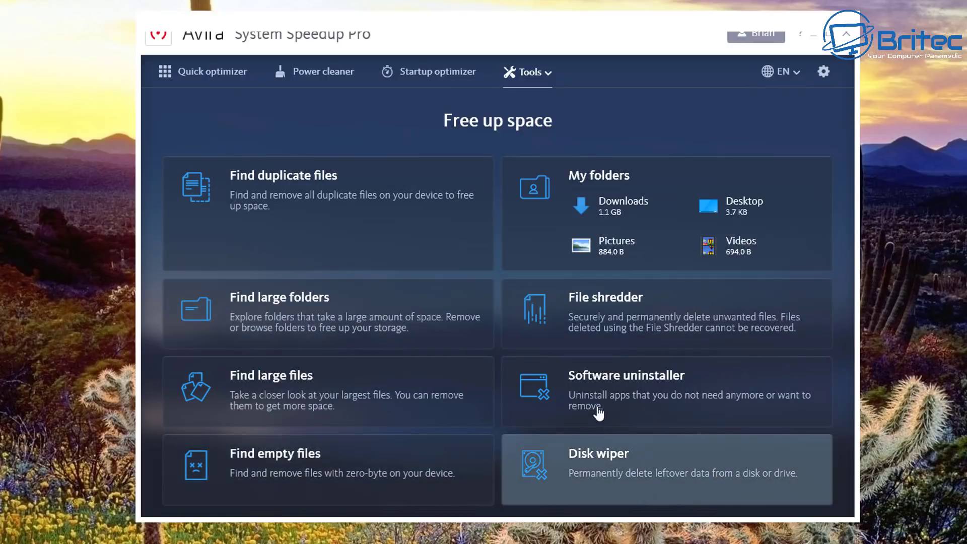
left_click(600, 408)
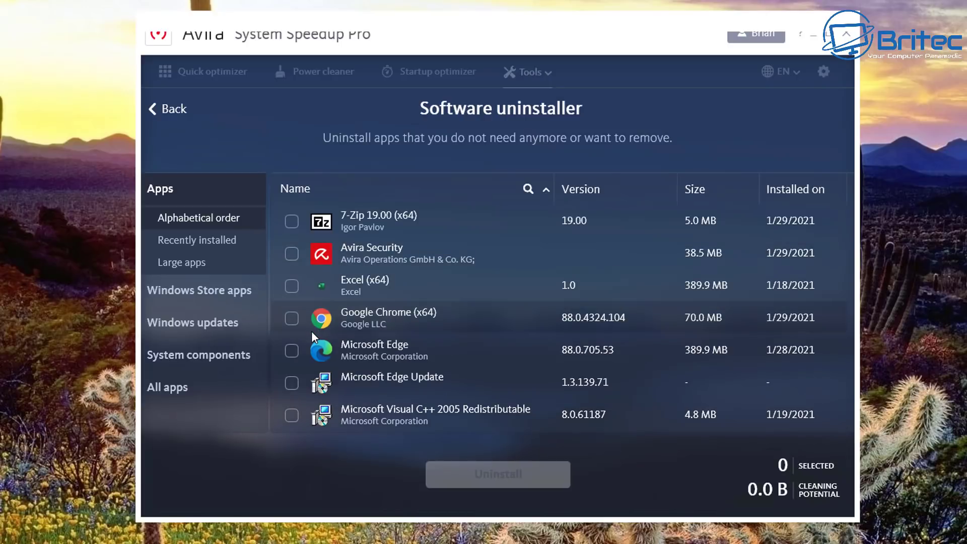
left_click(288, 221)
left_click(477, 474)
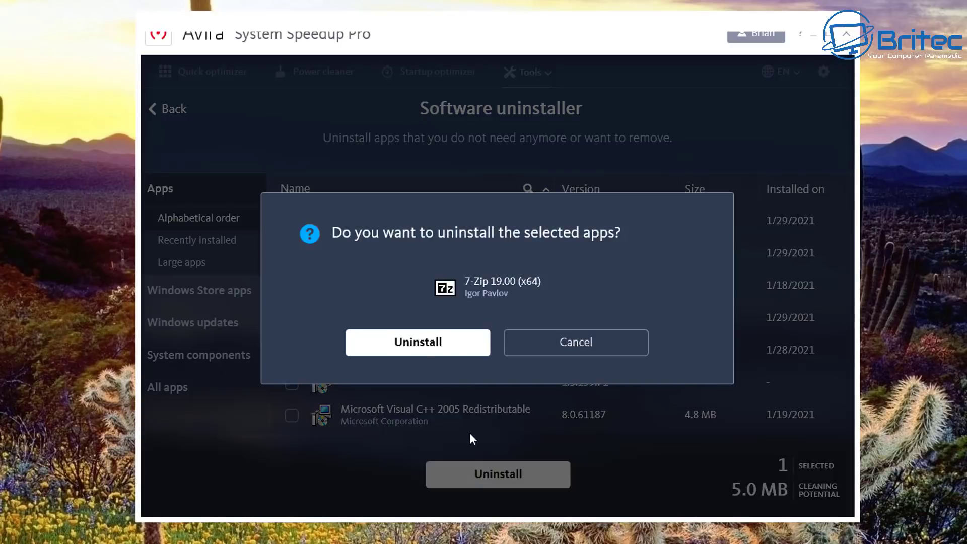
left_click(421, 347)
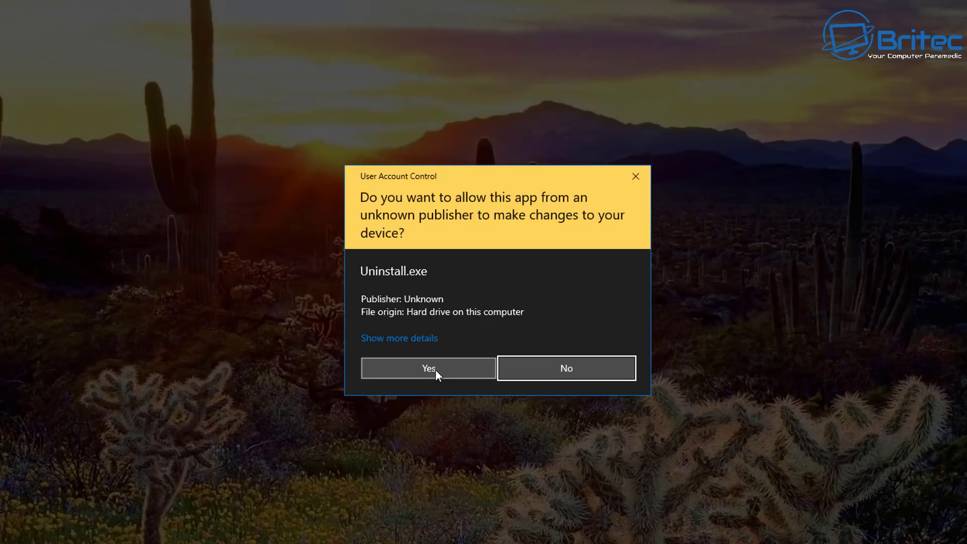
left_click(435, 369)
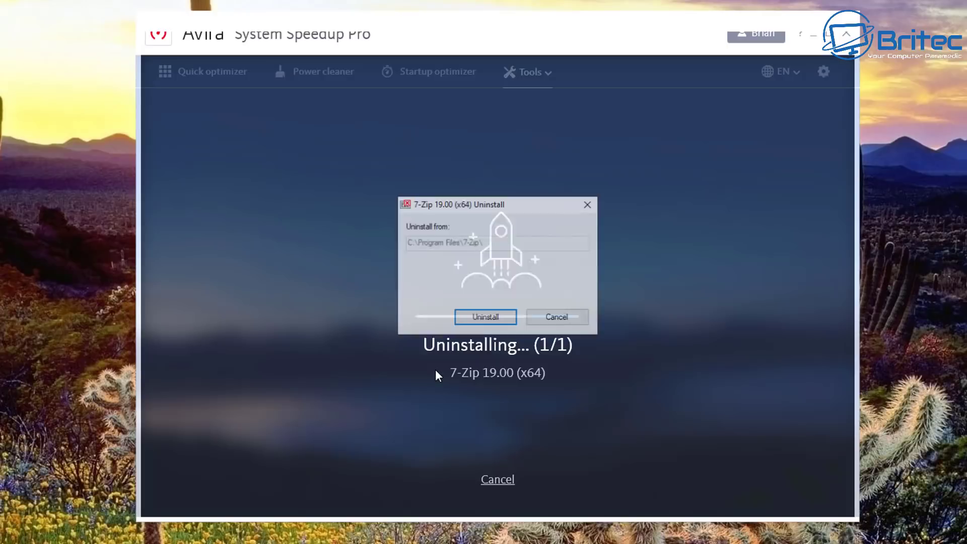
left_click(485, 318)
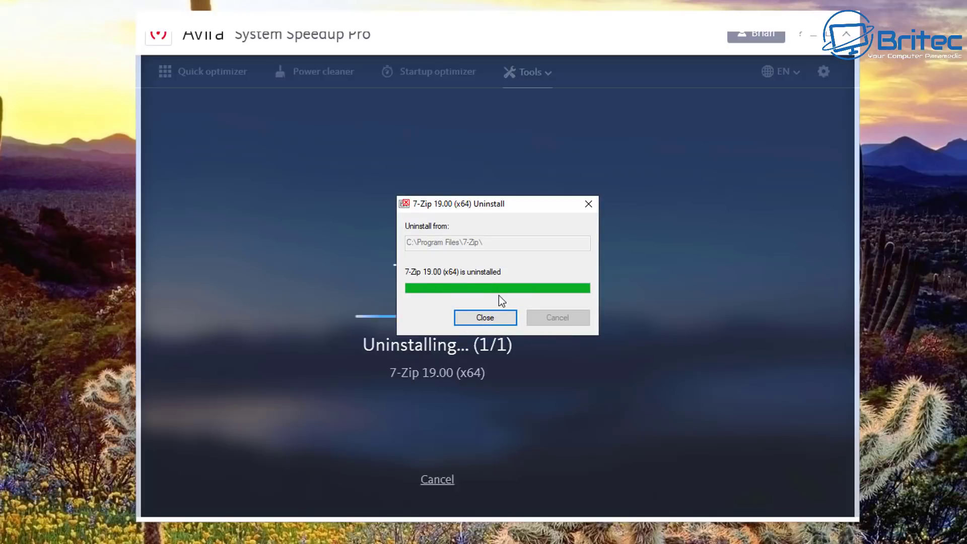
left_click(492, 319)
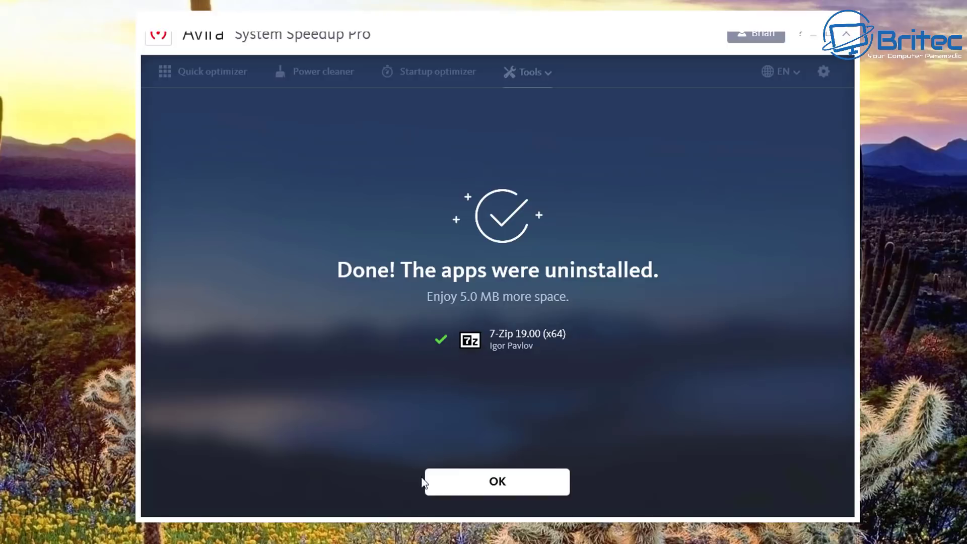
left_click(483, 485)
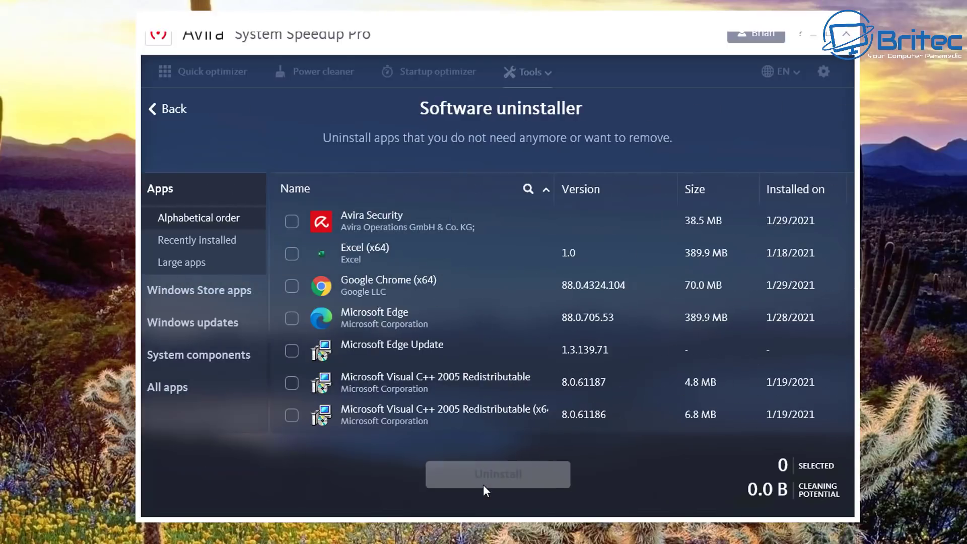
Examine the uninstaller's Windows Store apps, Windows updates, System components and All apps lists, and return to the Free up space tools
left_click(233, 296)
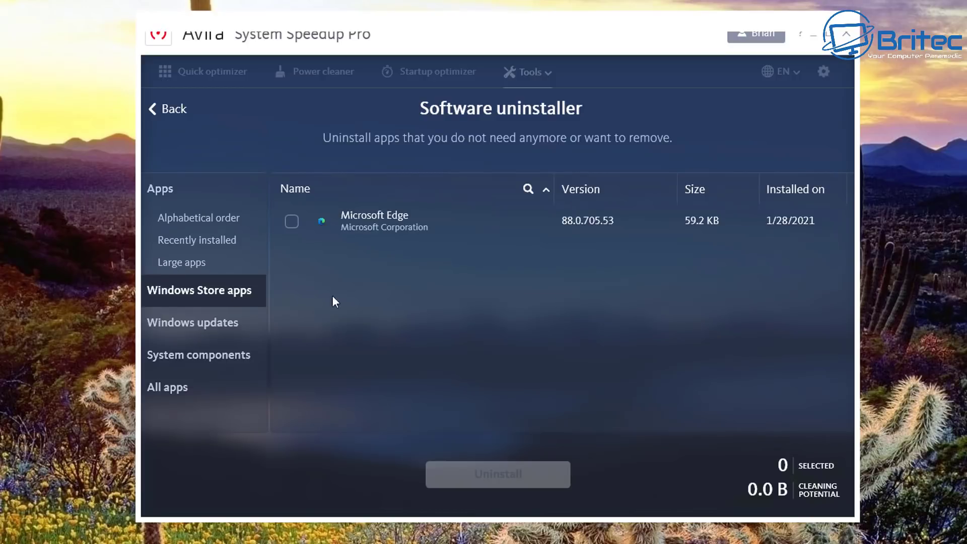
left_click(204, 323)
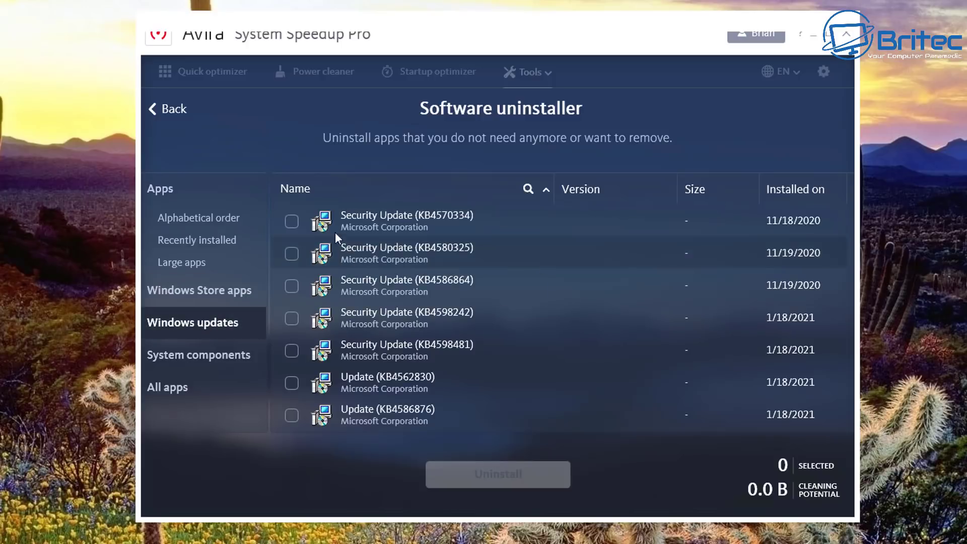
left_click(291, 221)
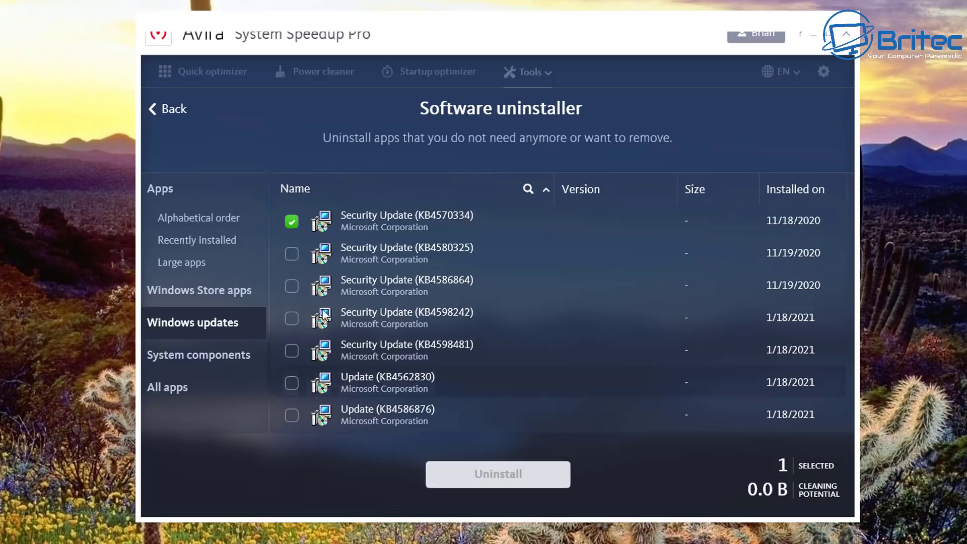
left_click(292, 223)
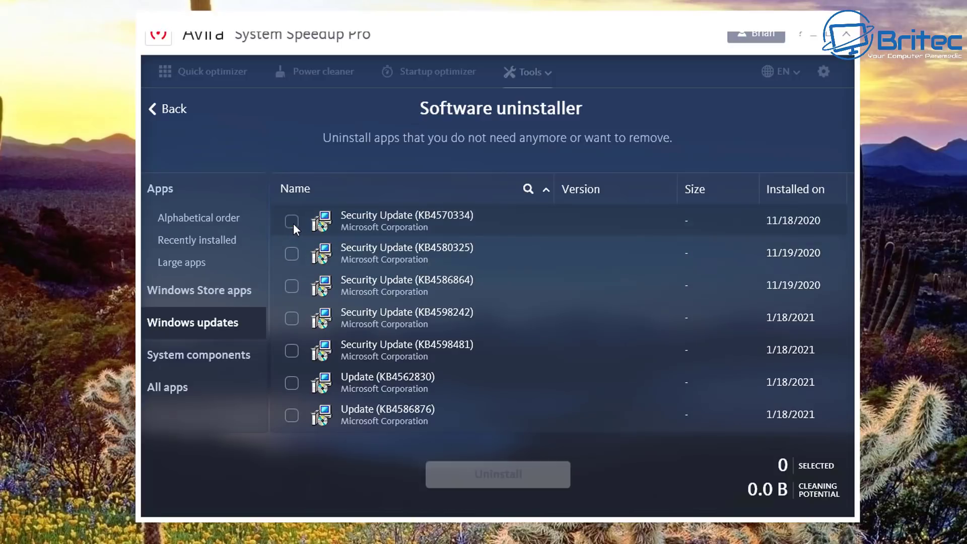
left_click(192, 357)
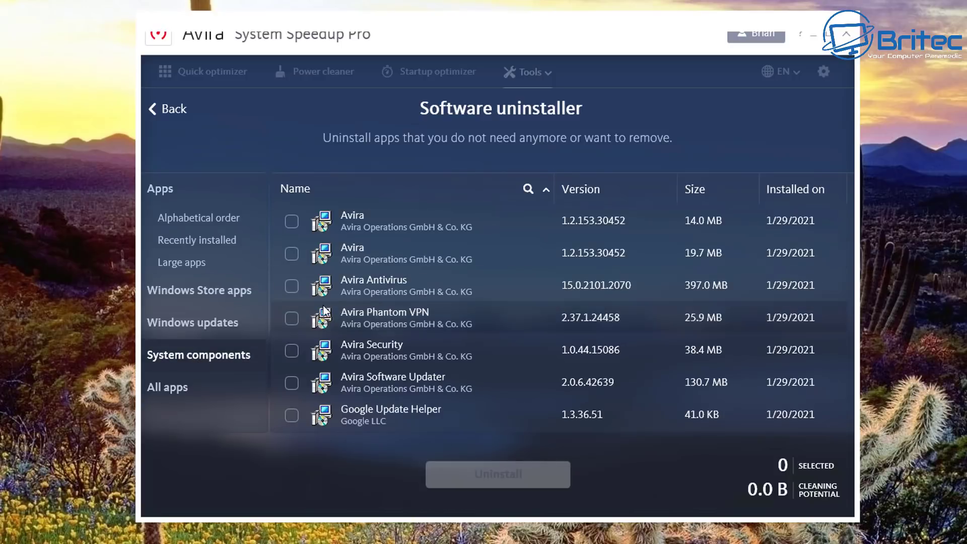
scroll(324, 325, "down", 10)
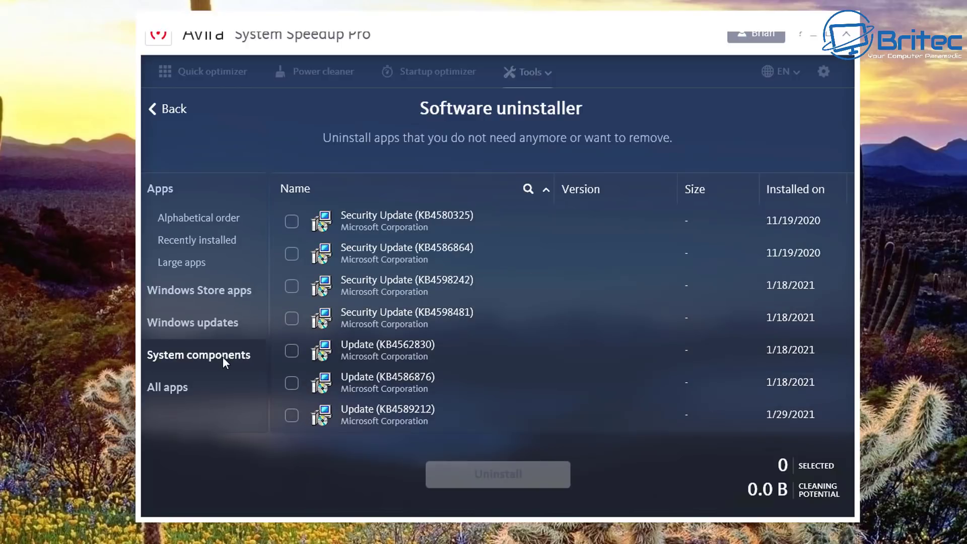
left_click(156, 390)
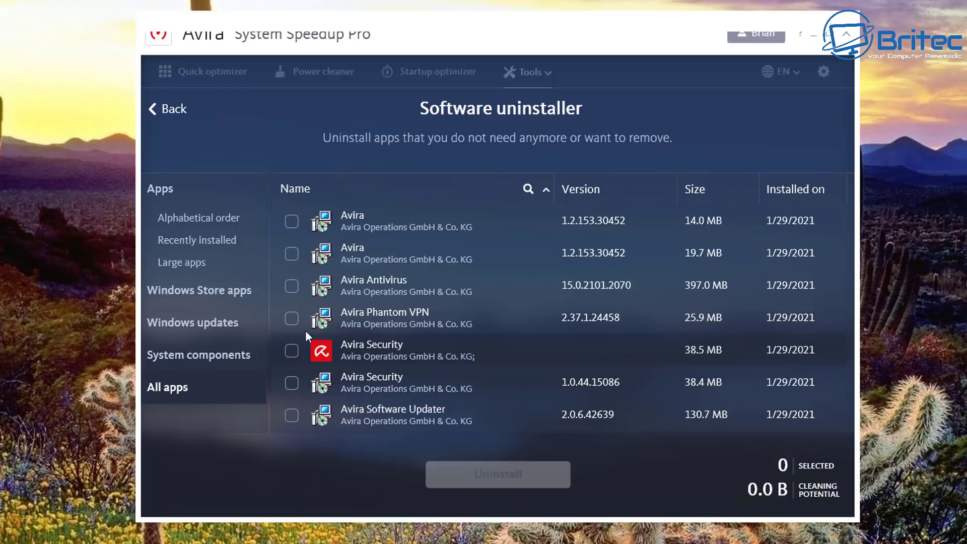
scroll(317, 335, "down", 3)
scroll(325, 337, "down", 15)
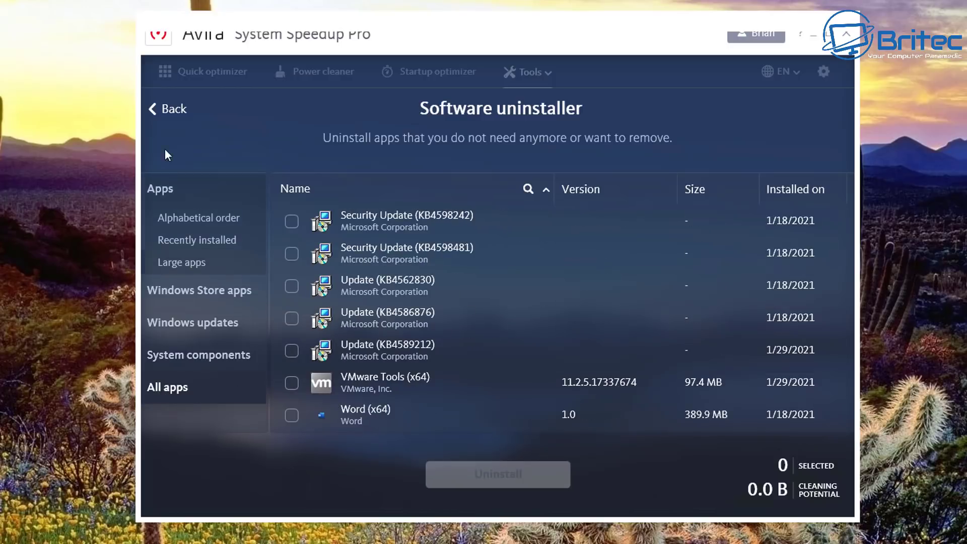
left_click(159, 110)
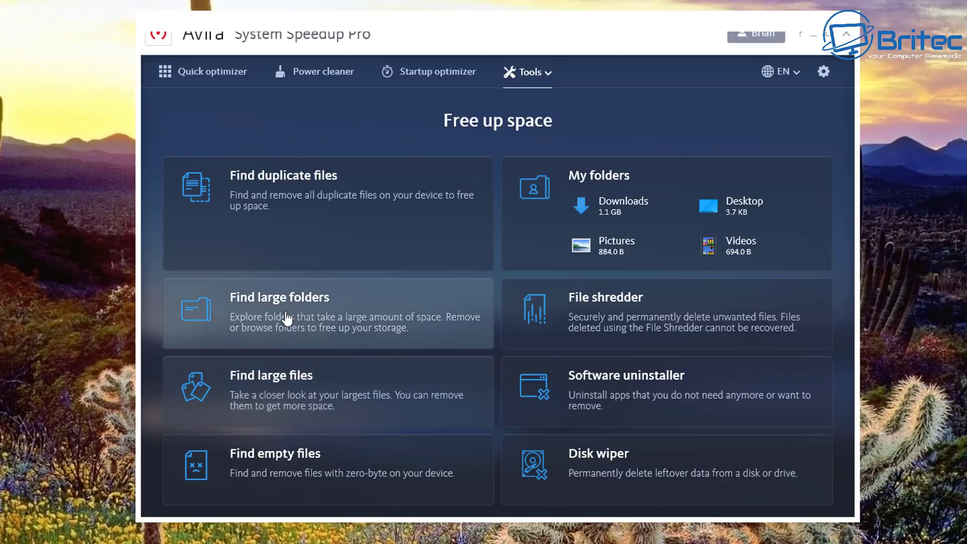
Open the duplicate files finder, view the folder picker for adding a search location, and cancel without adding one
left_click(287, 237)
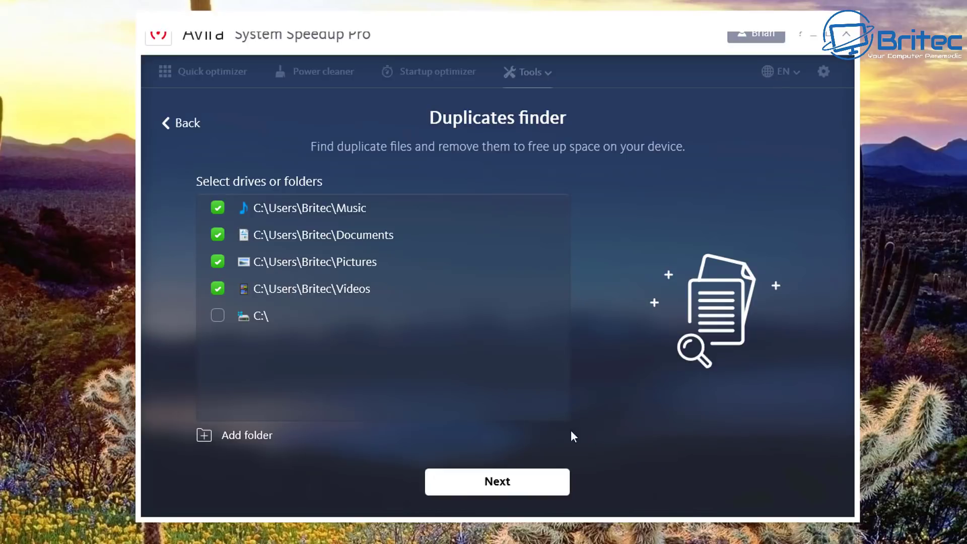
left_click(204, 437)
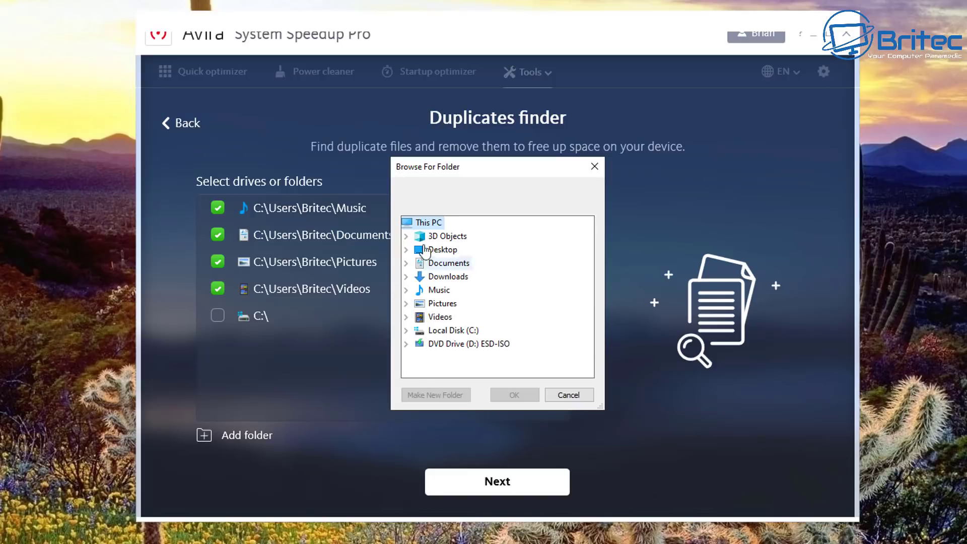
left_click(569, 396)
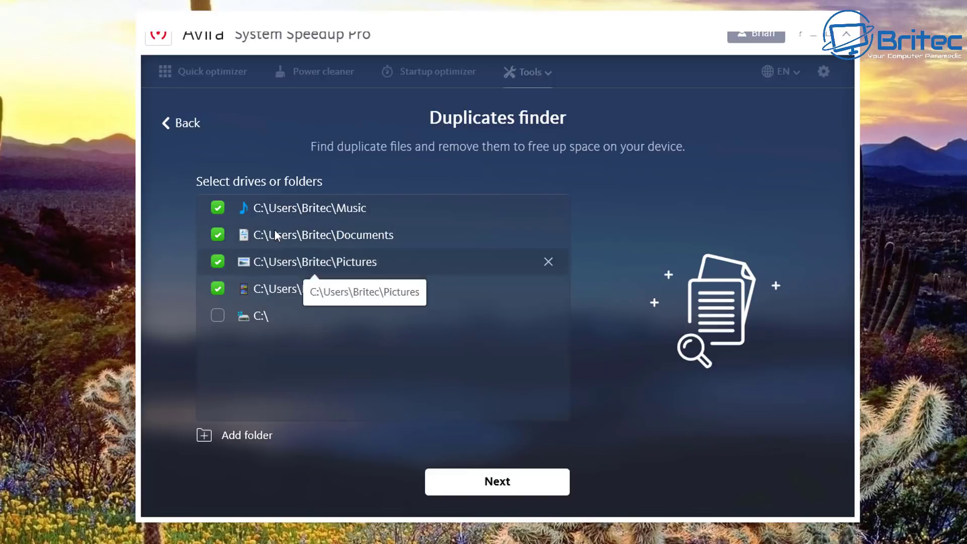
Leave the duplicates finder, view the Quick optimizer page, and close System Speedup Pro to return to Avira Prime's Performance section
left_click(188, 125)
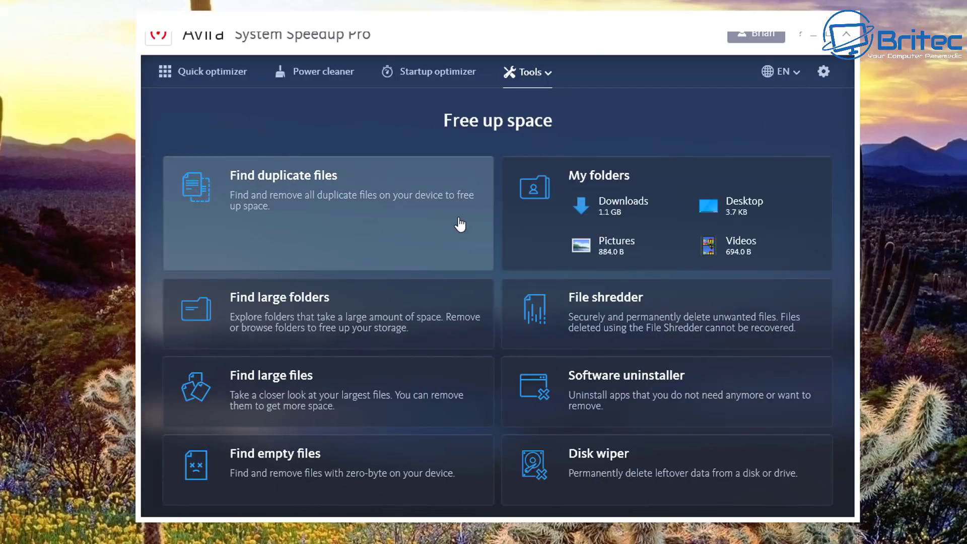
left_click(542, 74)
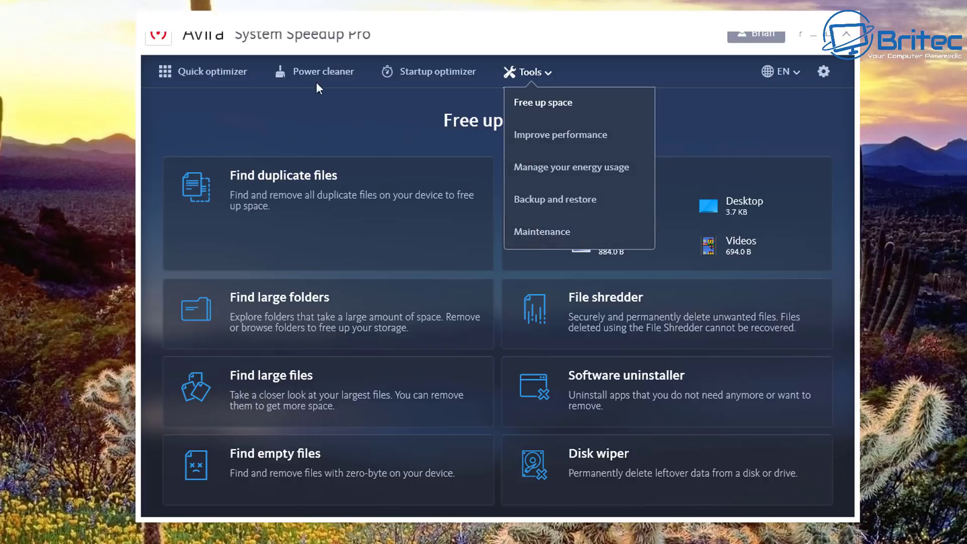
left_click(210, 73)
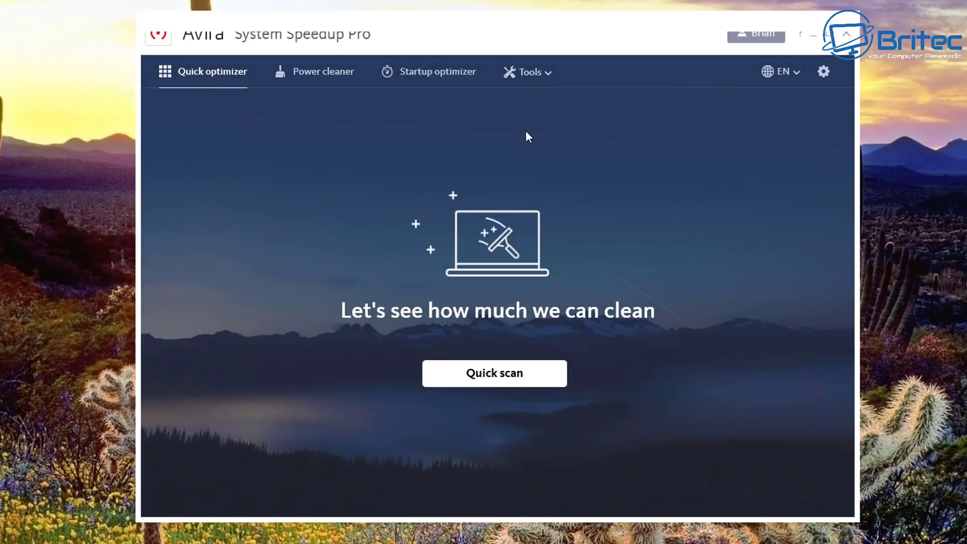
mouse_move(541, 78)
double_click(156, 34)
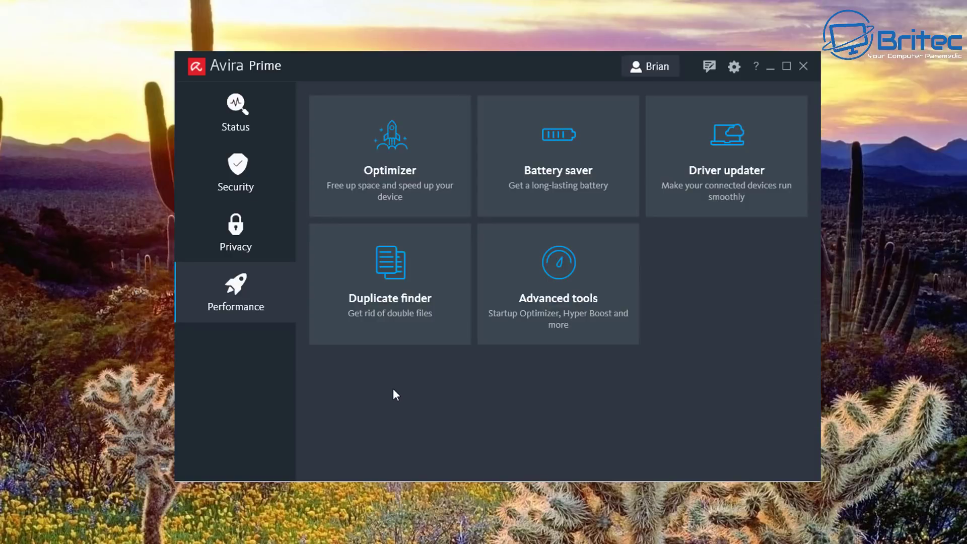
Open the Advanced tools from the Performance section, view the tool categories, and go to the VPN page under Privacy
left_click(561, 320)
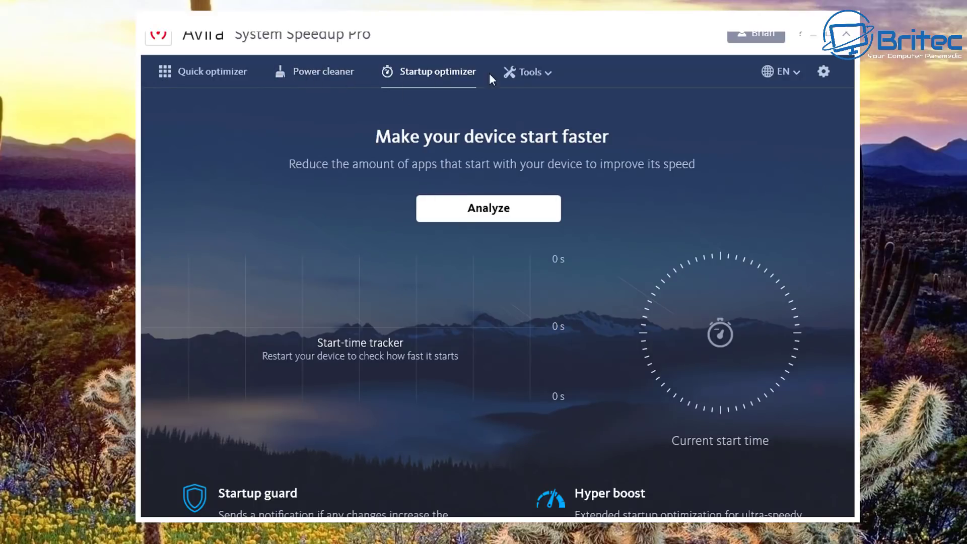
left_click(540, 75)
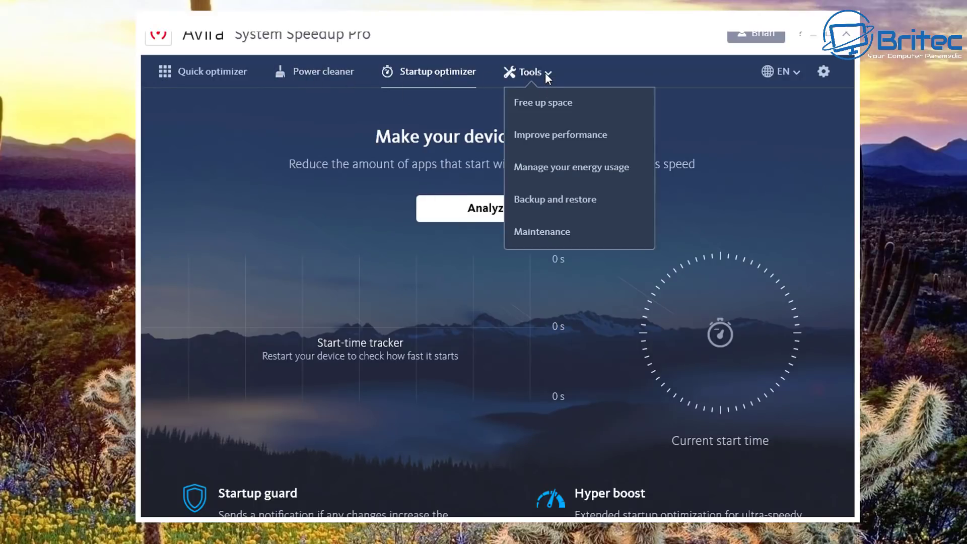
left_click(163, 104)
scroll(661, 375, "down", 3)
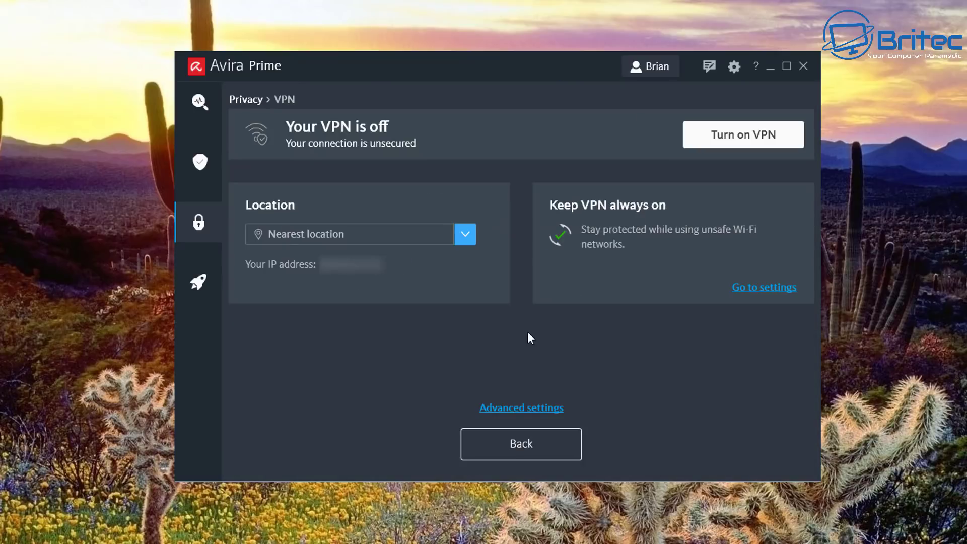
Turn on the VPN and look through the whole list of server locations, closing it with Nearest location kept
left_click(748, 132)
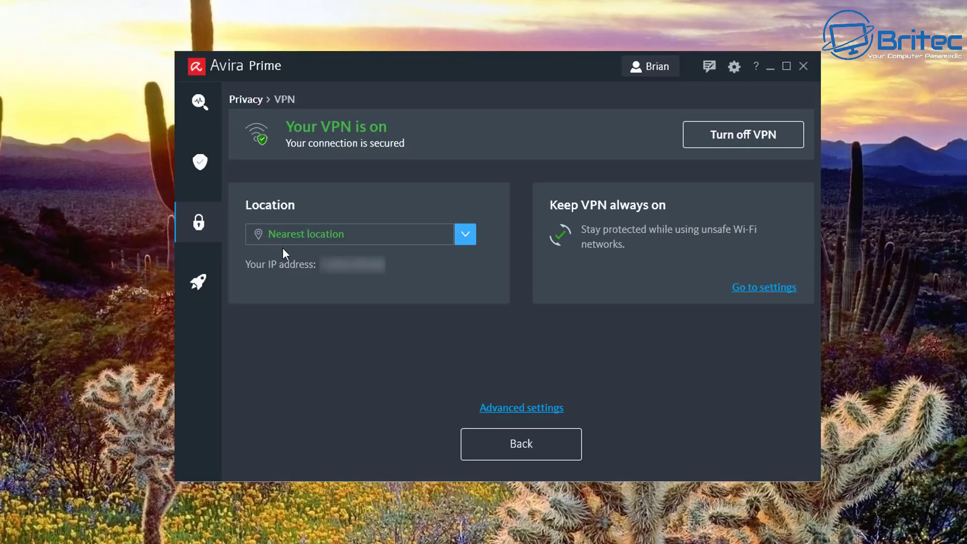
left_click(466, 234)
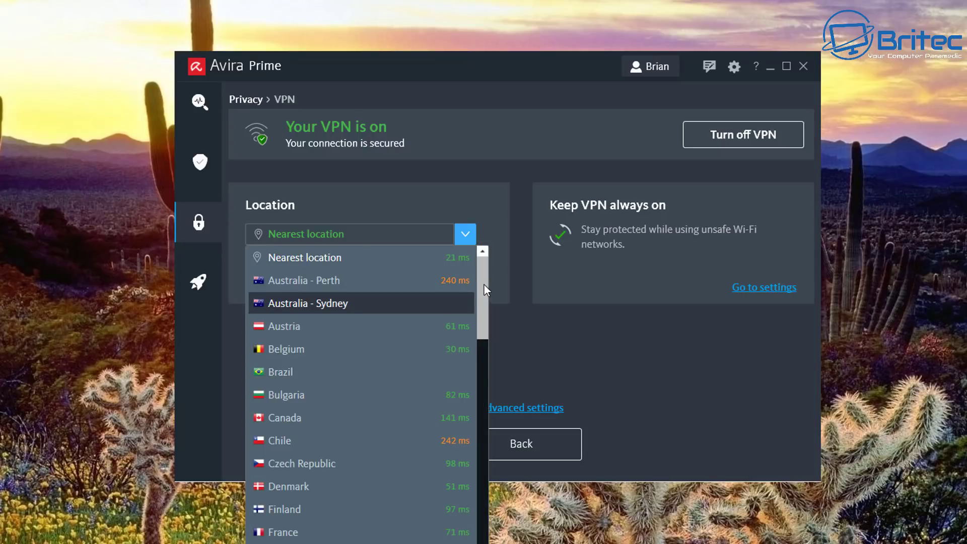
left_click_drag(483, 285, 488, 462)
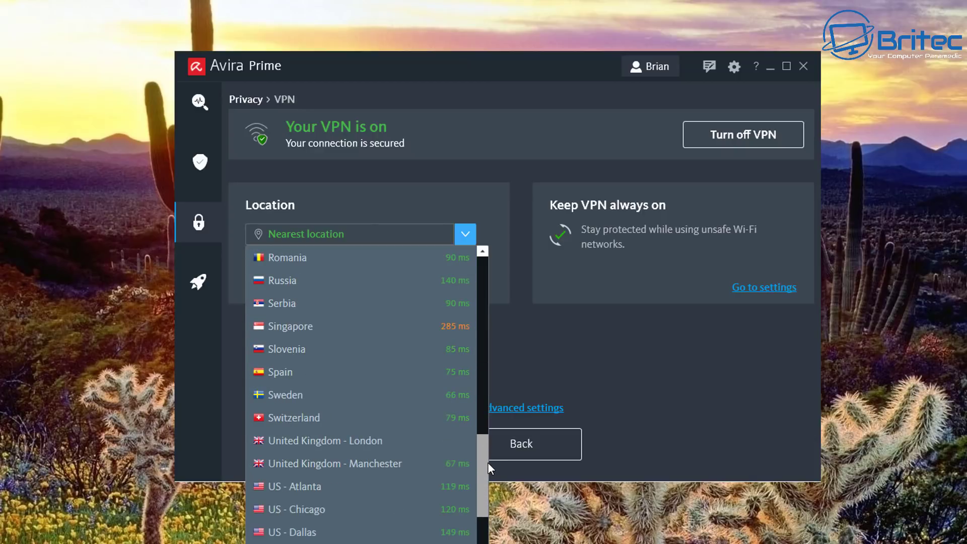
left_click_drag(490, 464, 489, 541)
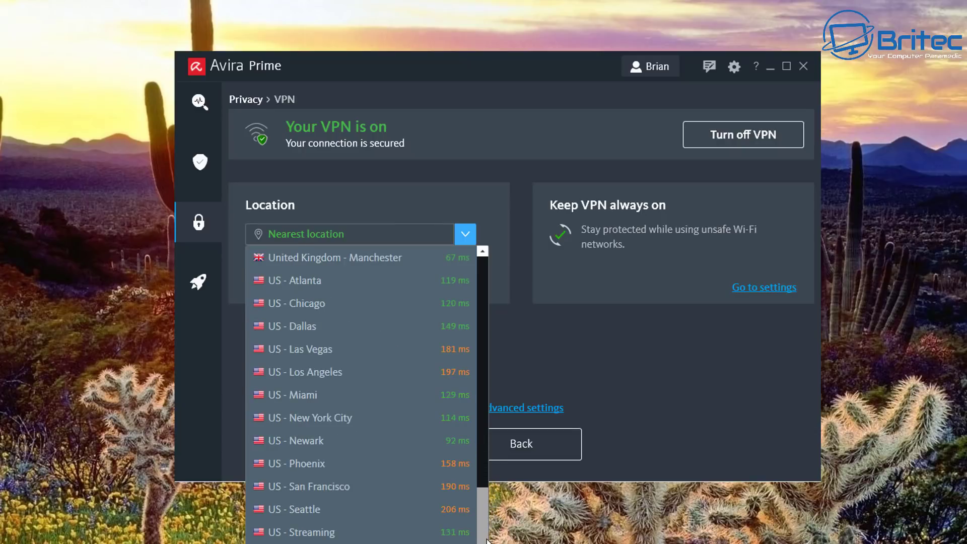
left_click(584, 355)
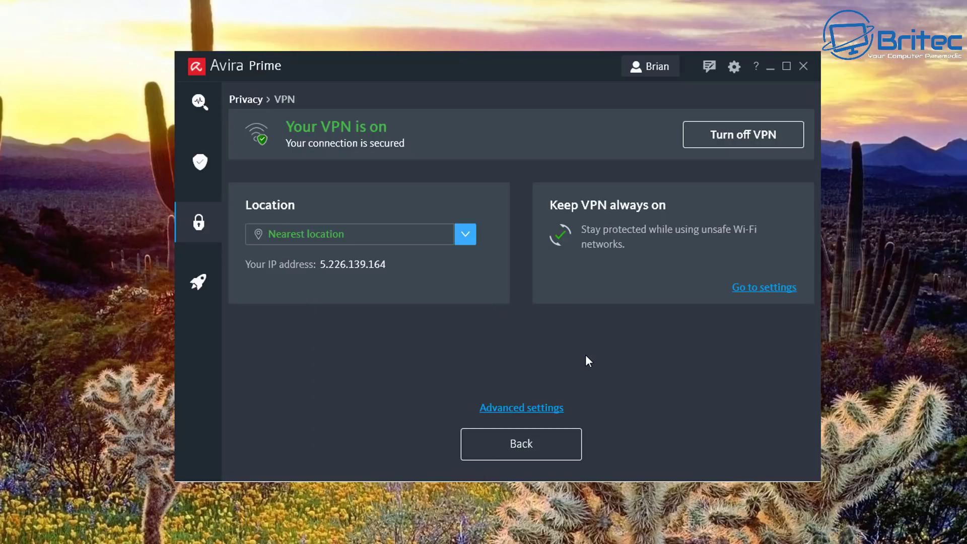